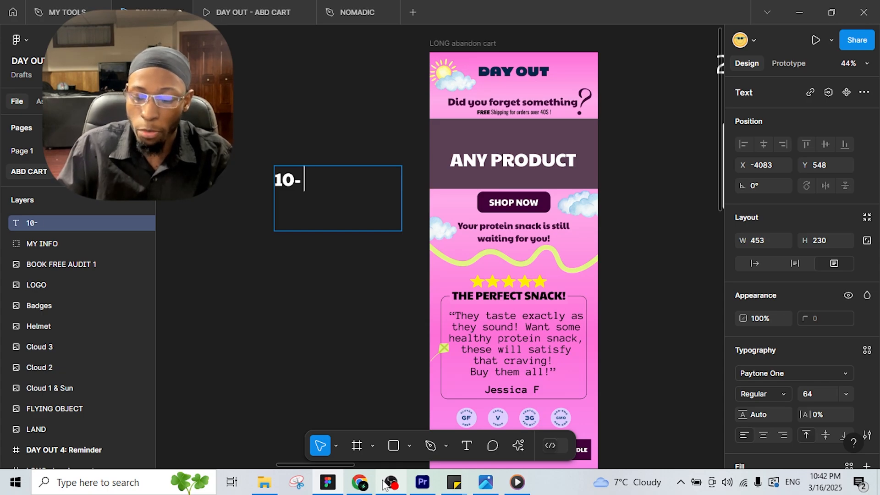
Step: Complete the canvas note beside the pink email so it reads '10- 20%'
{"action": "type", "text": "20"}
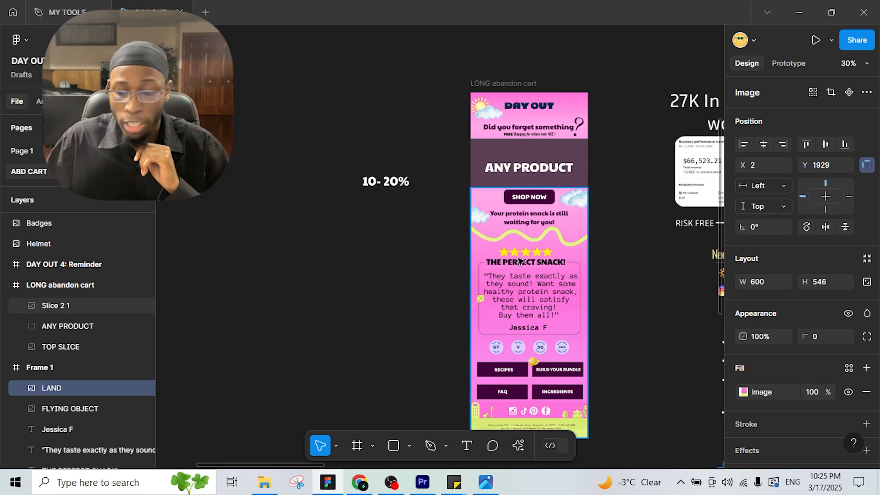
{"action": "left_click_drag", "start_coordinate": [566, 288], "coordinate": [303, 247]}
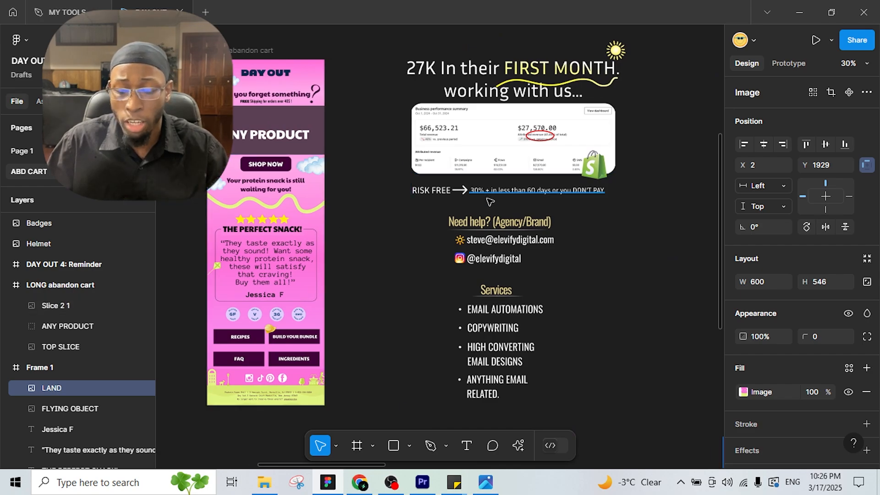
{"action": "scroll", "coordinate": [482, 197], "scroll_direction": "up", "scroll_amount": 5}
{"action": "scroll", "coordinate": [414, 125], "scroll_direction": "up", "scroll_amount": 4}
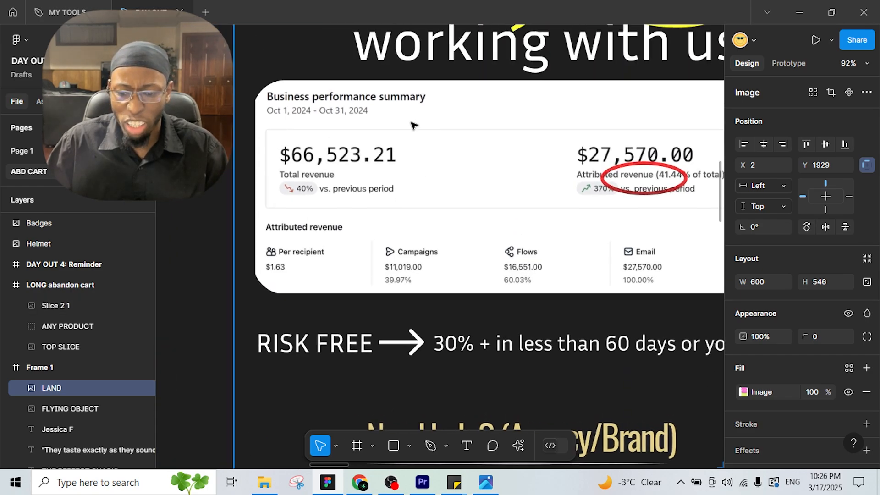
{"action": "scroll", "coordinate": [402, 185], "scroll_direction": "right", "scroll_amount": 2}
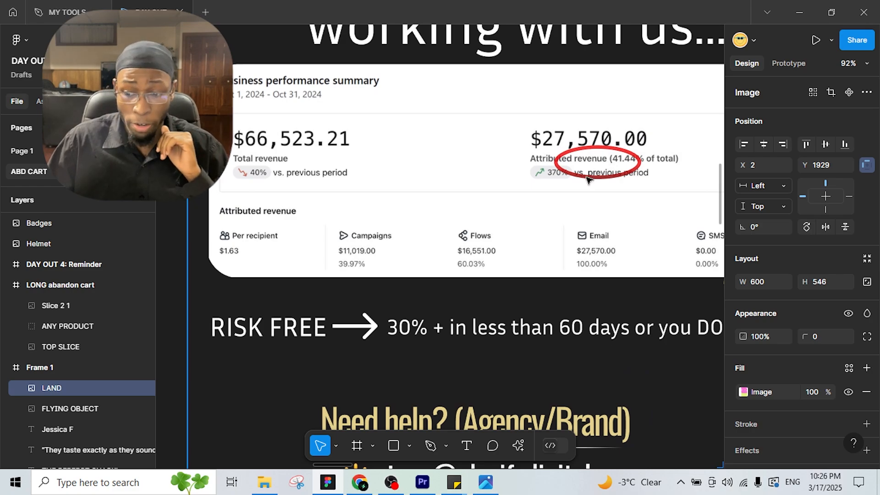
{"action": "scroll", "coordinate": [530, 274], "scroll_direction": "down", "scroll_amount": 4}
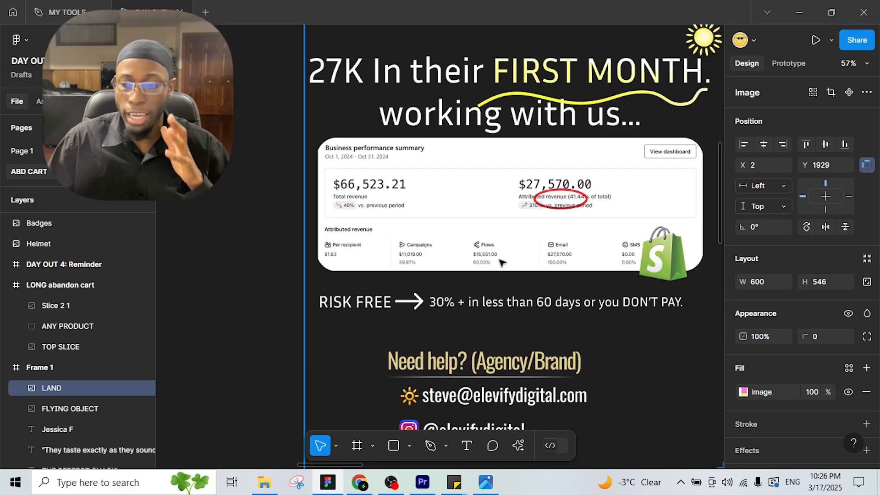
{"action": "scroll", "coordinate": [532, 271], "scroll_direction": "down", "scroll_amount": 4}
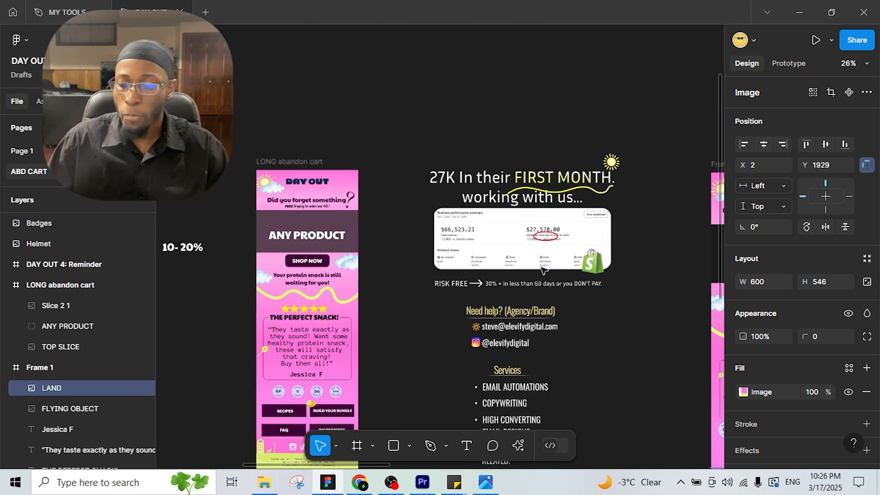
Step: Pan across the canvas to the BOOK A FREE AUDIT slide and back to the pink email
{"action": "left_click_drag", "start_coordinate": [573, 272], "coordinate": [294, 240]}
{"action": "left_click_drag", "start_coordinate": [599, 284], "coordinate": [385, 268]}
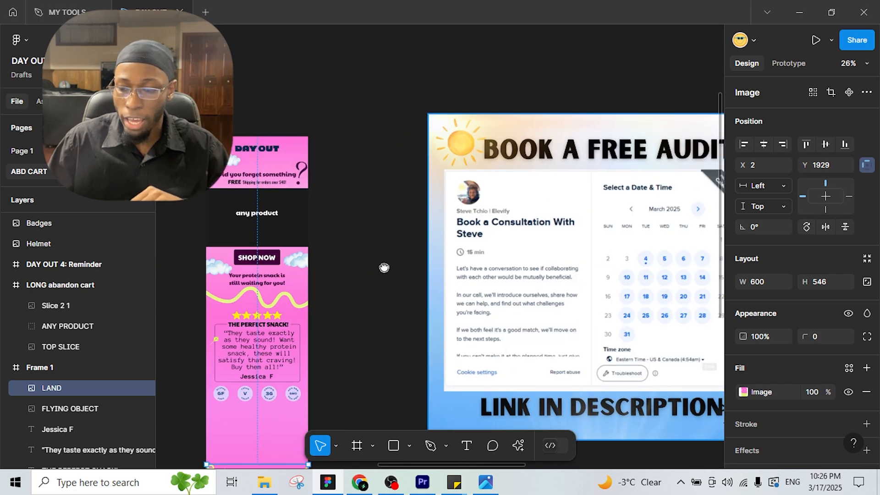
{"action": "left_click_drag", "start_coordinate": [443, 276], "coordinate": [252, 245]}
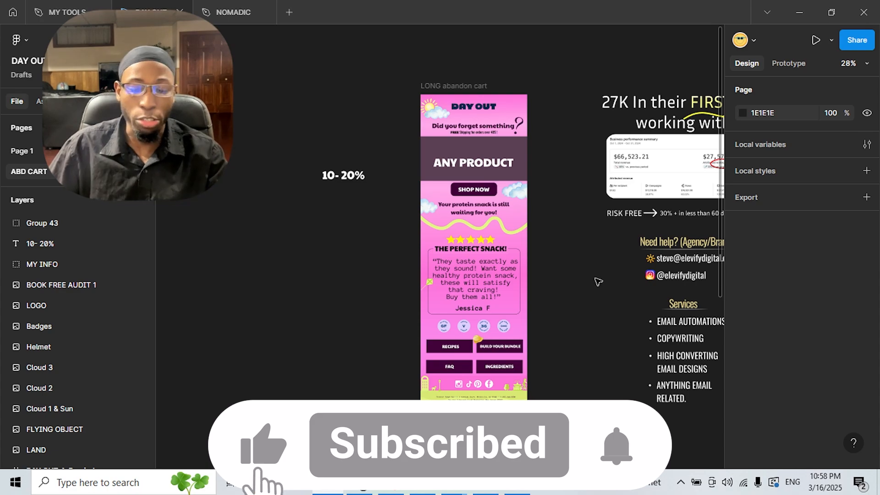
{"action": "scroll", "coordinate": [599, 282], "scroll_direction": "up", "scroll_amount": 2}
{"action": "left_click_drag", "start_coordinate": [609, 290], "coordinate": [380, 263]}
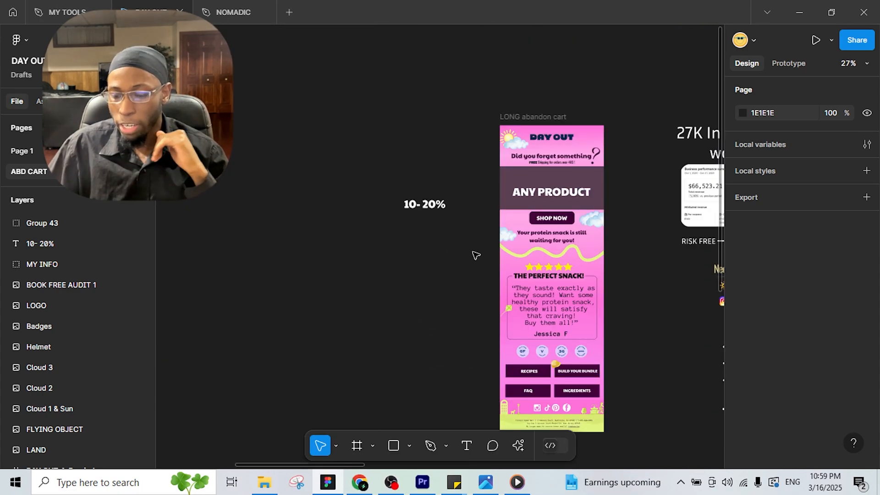
{"action": "scroll", "coordinate": [466, 248], "scroll_direction": "left", "scroll_amount": 5}
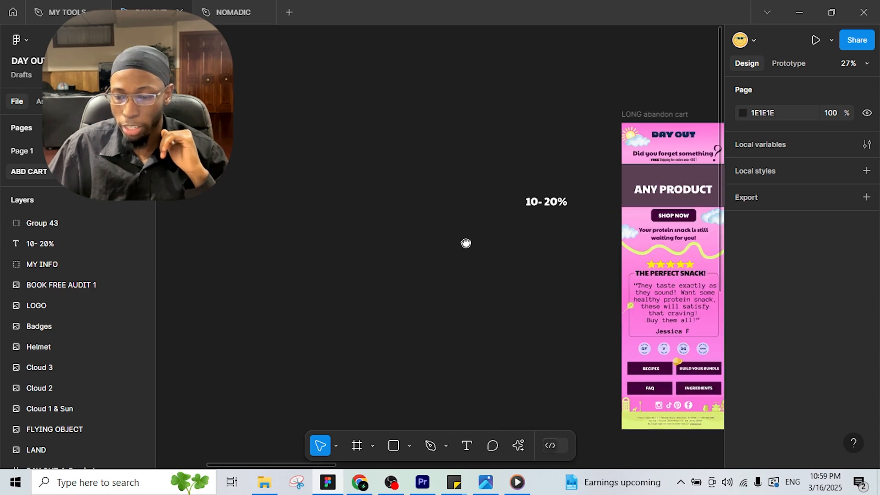
{"action": "scroll", "coordinate": [466, 243], "scroll_direction": "left", "scroll_amount": 2}
Step: Draw a new frame left of the email and size it 600 wide by 1806 tall
{"action": "left_click", "coordinate": [357, 448]}
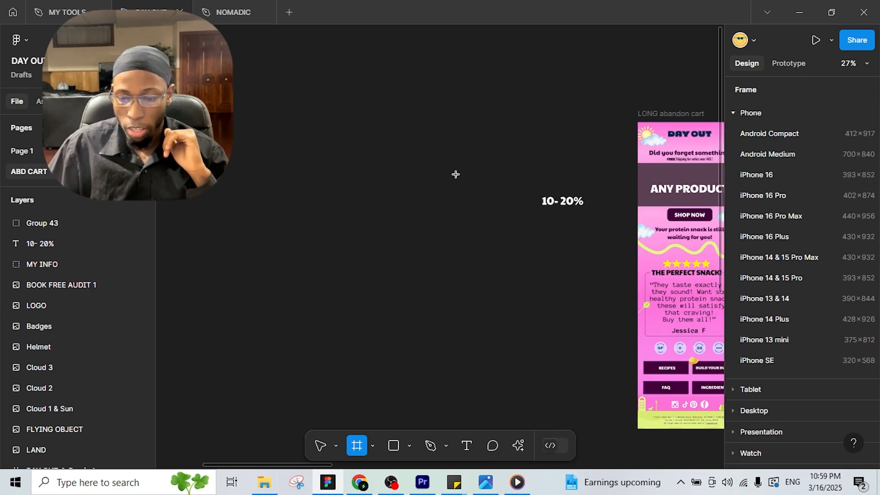
{"action": "left_click_drag", "start_coordinate": [325, 115], "coordinate": [429, 122]}
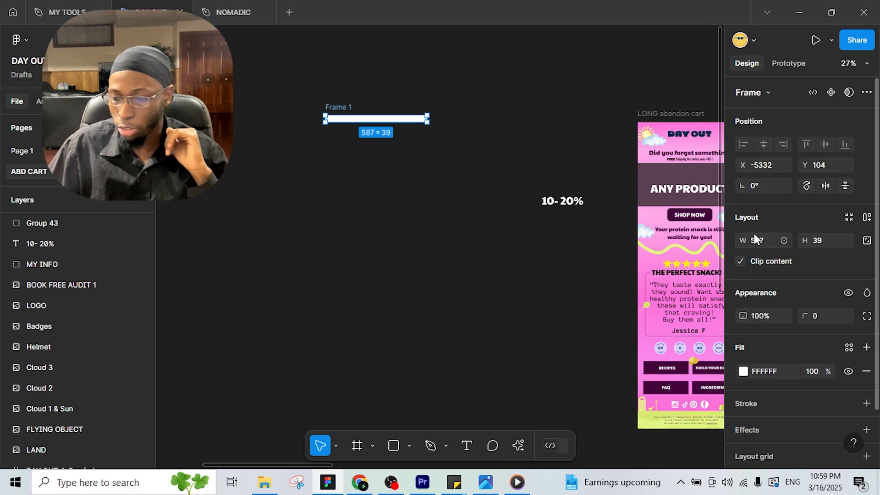
{"action": "type", "text": "600"}
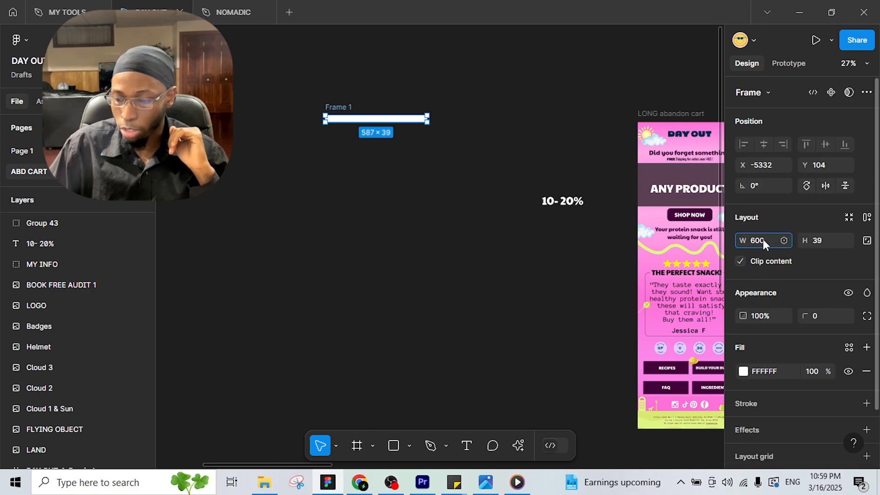
{"action": "key", "text": "Return"}
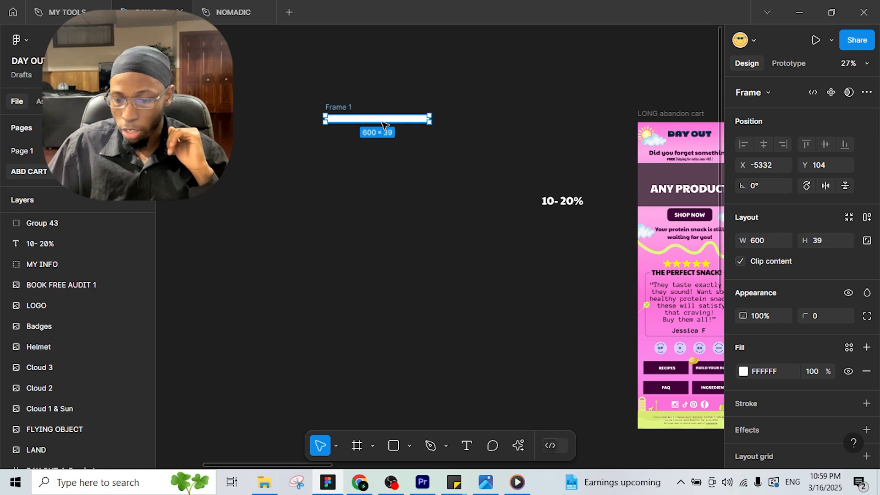
{"action": "left_click_drag", "start_coordinate": [383, 130], "coordinate": [383, 408]}
{"action": "scroll", "coordinate": [408, 422], "scroll_direction": "down", "scroll_amount": 1}
{"action": "left_click_drag", "start_coordinate": [536, 364], "coordinate": [414, 332]}
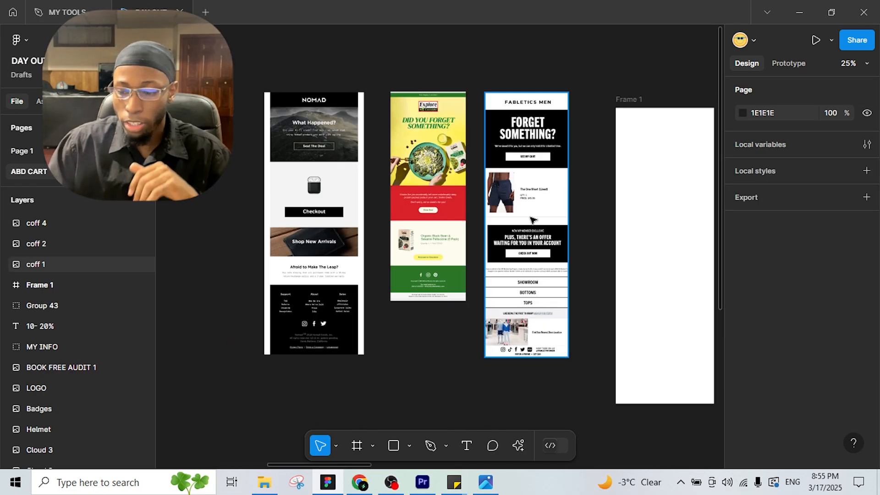
Step: Select the Nomad, Explore and Fabletics Men reference emails together and delete them
{"action": "scroll", "coordinate": [532, 221], "scroll_direction": "right", "scroll_amount": 3}
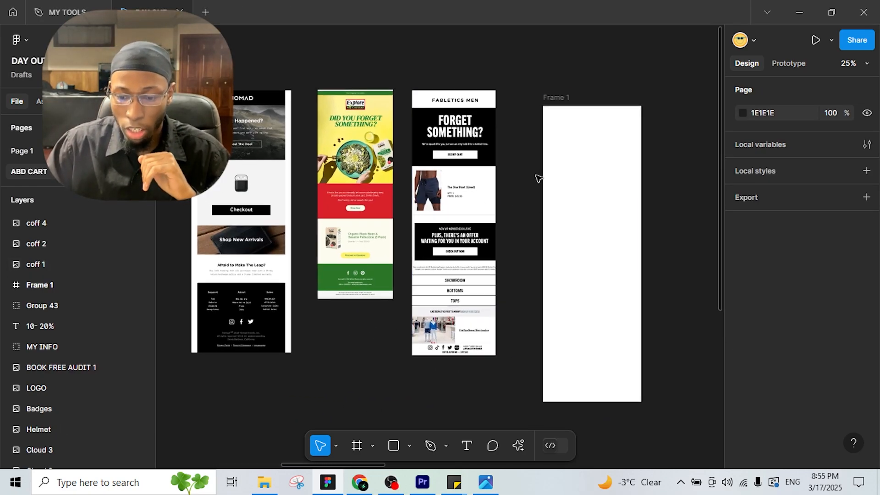
{"action": "scroll", "coordinate": [275, 195], "scroll_direction": "up", "scroll_amount": 2}
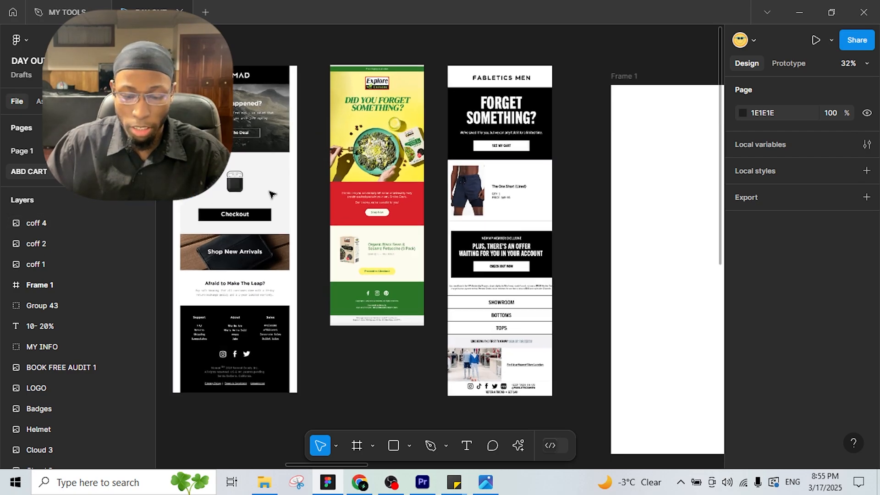
{"action": "scroll", "coordinate": [270, 195], "scroll_direction": "up", "scroll_amount": 3}
{"action": "scroll", "coordinate": [344, 222], "scroll_direction": "right", "scroll_amount": 3}
{"action": "left_click", "coordinate": [439, 96]}
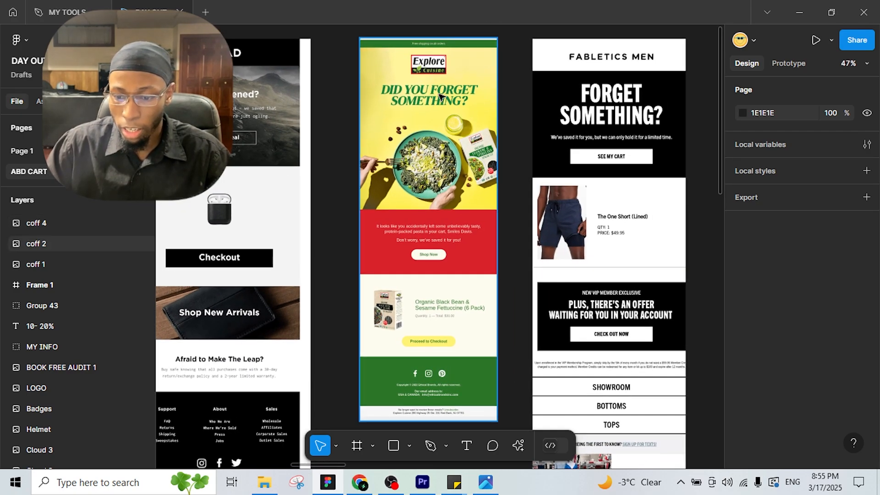
{"action": "left_click", "coordinate": [535, 157]}
{"action": "scroll", "coordinate": [542, 72], "scroll_direction": "right", "scroll_amount": 2}
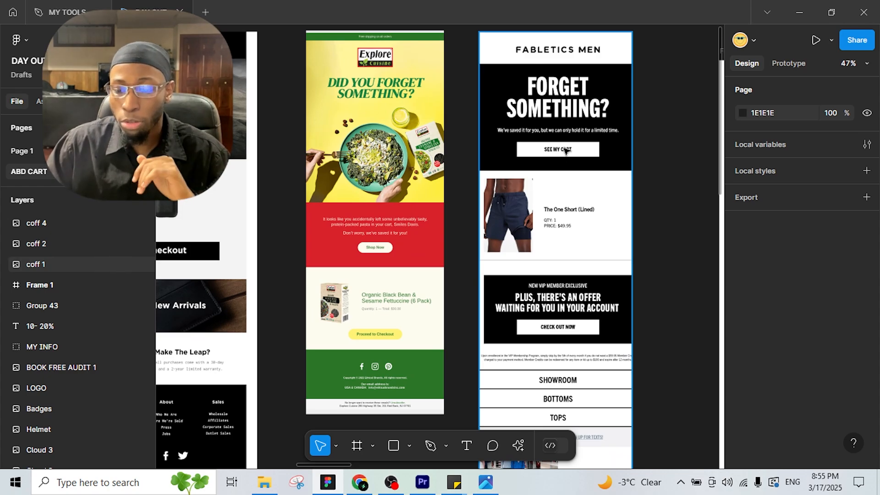
{"action": "scroll", "coordinate": [456, 138], "scroll_direction": "left", "scroll_amount": 2}
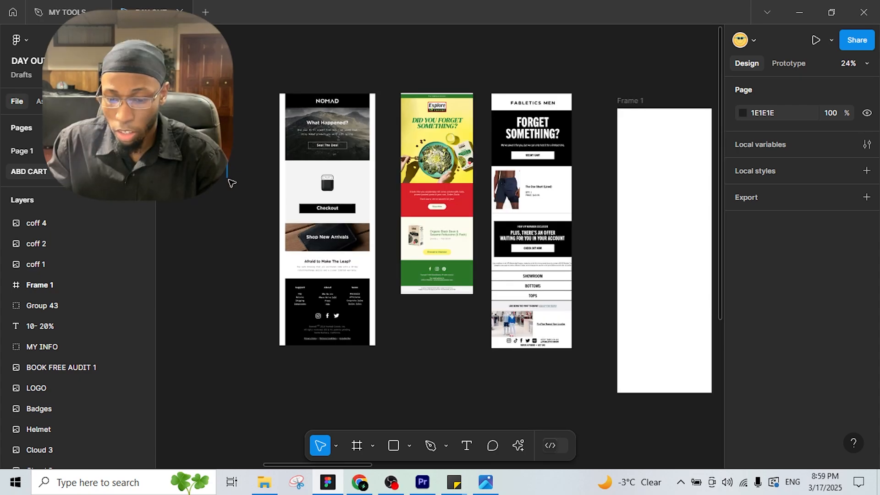
{"action": "left_click_drag", "start_coordinate": [232, 183], "coordinate": [347, 220]}
{"action": "key", "text": "Delete"}
Step: Switch Frame 1's fill to a linear gradient and add two extra stops
{"action": "scroll", "coordinate": [348, 220], "scroll_direction": "up", "scroll_amount": 3}
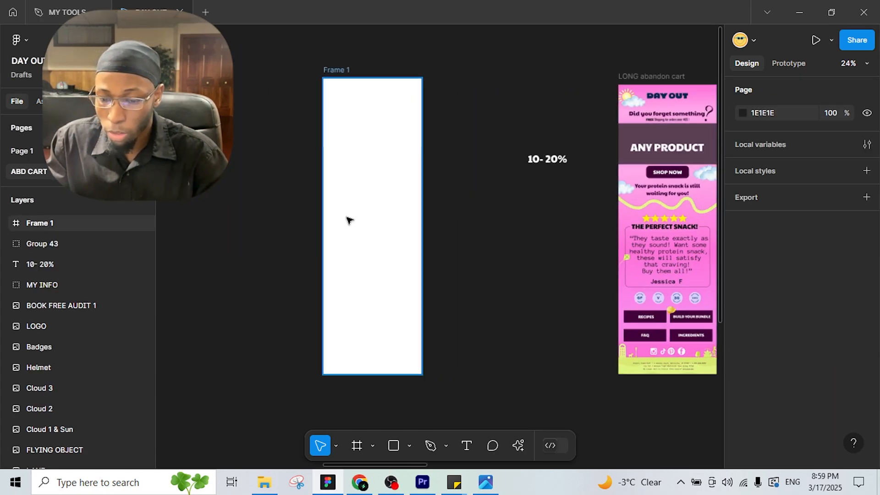
{"action": "left_click", "coordinate": [365, 190]}
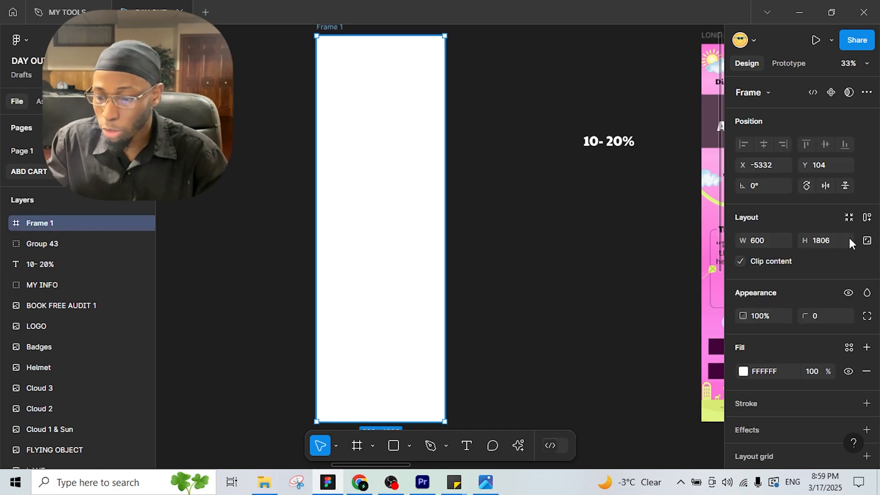
{"action": "left_click", "coordinate": [743, 371]}
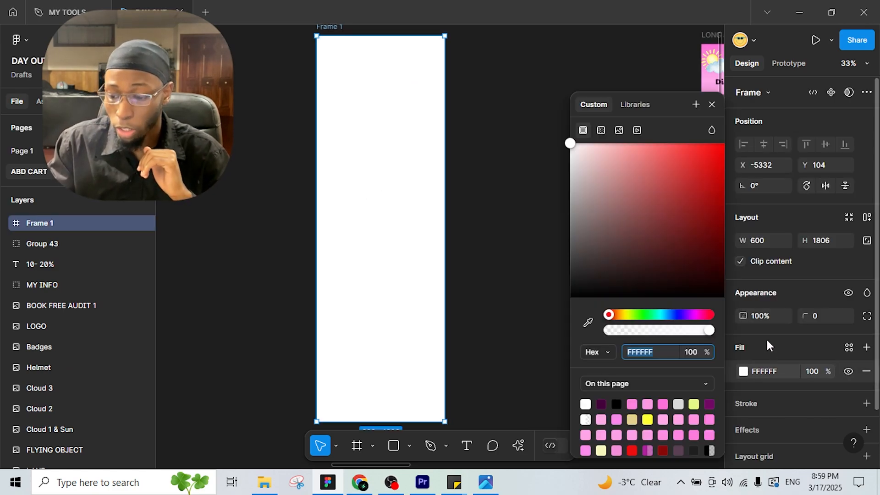
{"action": "left_click", "coordinate": [601, 131]}
{"action": "scroll", "coordinate": [486, 53], "scroll_direction": "right", "scroll_amount": 3}
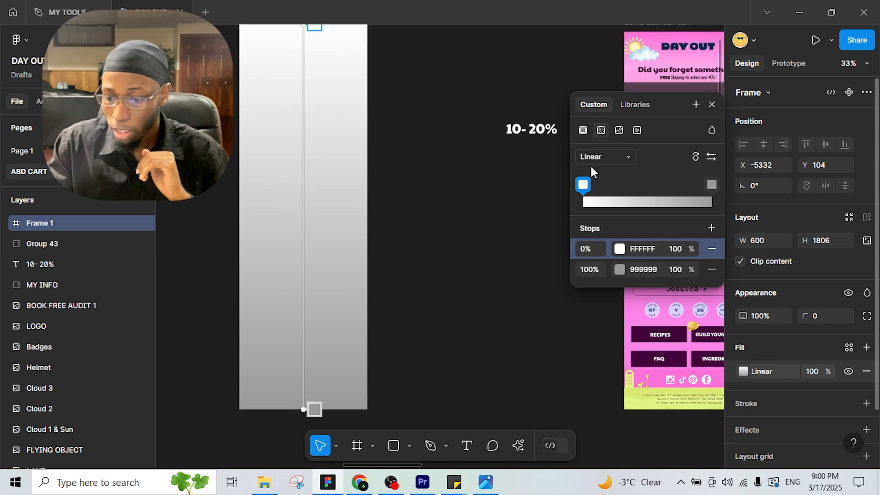
{"action": "scroll", "coordinate": [510, 128], "scroll_direction": "down", "scroll_amount": 3}
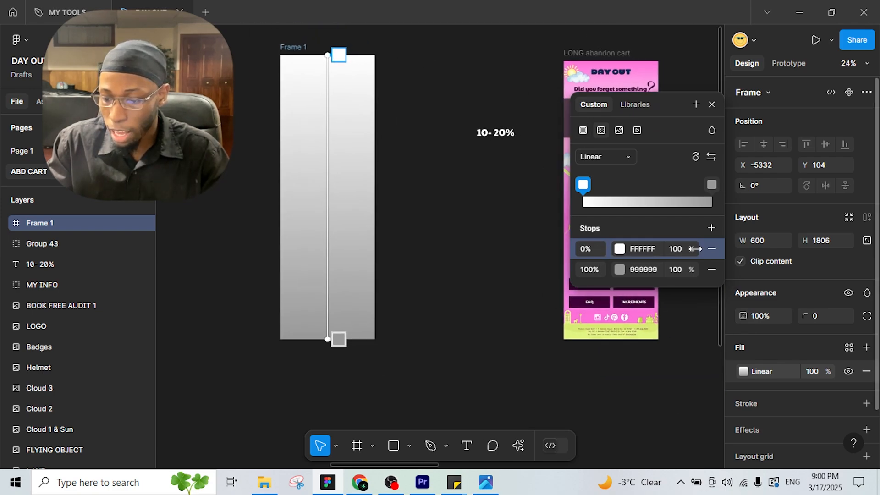
{"action": "left_click", "coordinate": [712, 229]}
{"action": "left_click", "coordinate": [712, 228]}
{"action": "left_click", "coordinate": [712, 228]}
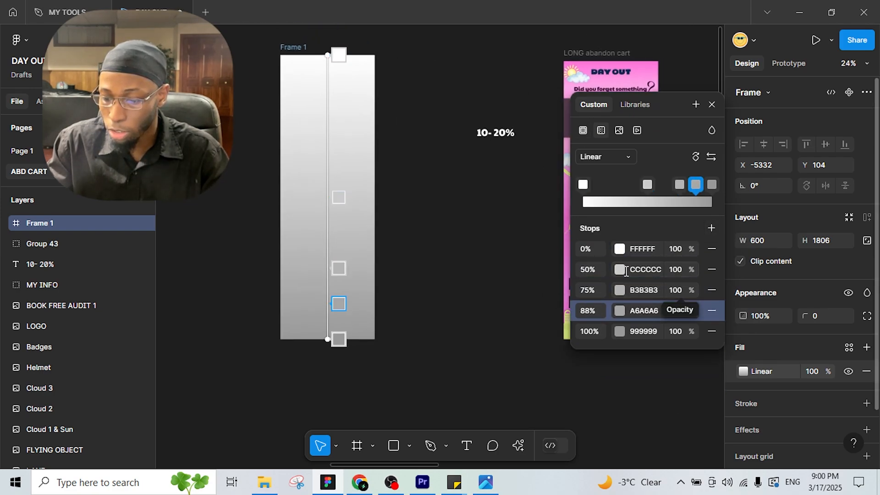
{"action": "left_click_drag", "start_coordinate": [634, 106], "coordinate": [740, 93]}
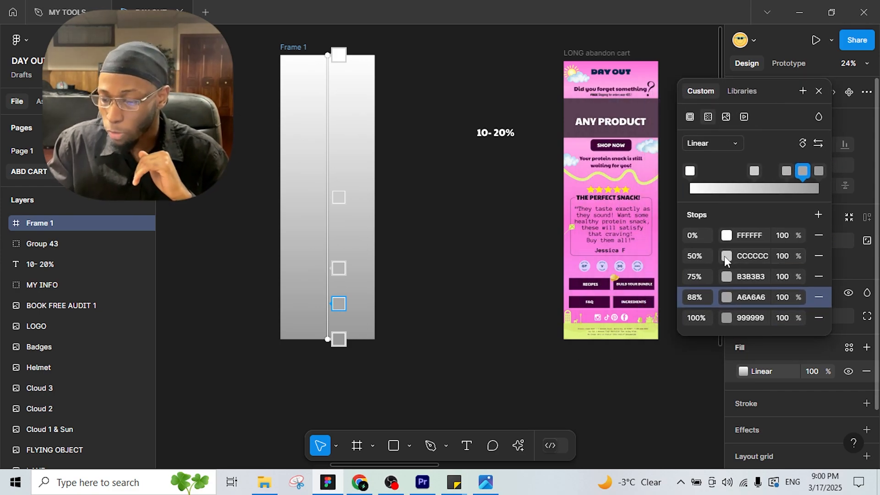
Step: Recolour the 50% and 88% gradient stops pink, sampling FE7CDC from the email design
{"action": "left_click", "coordinate": [726, 257]}
{"action": "left_click", "coordinate": [540, 323]}
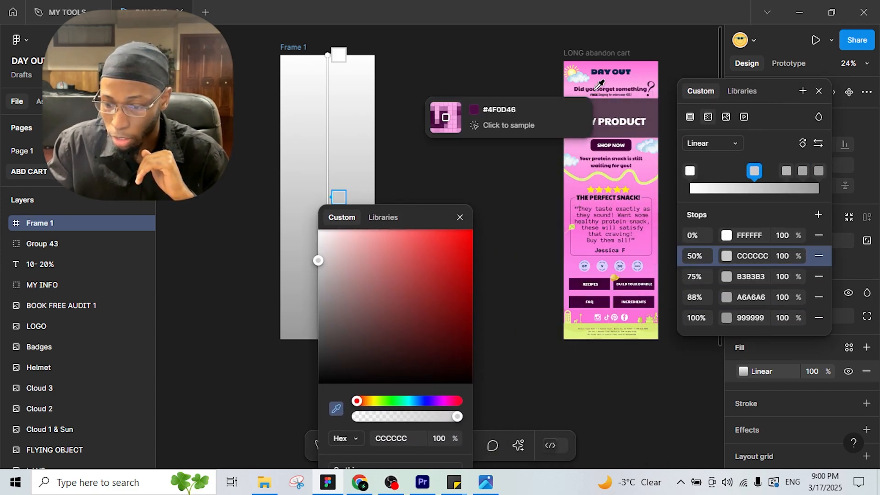
{"action": "left_click", "coordinate": [651, 68]}
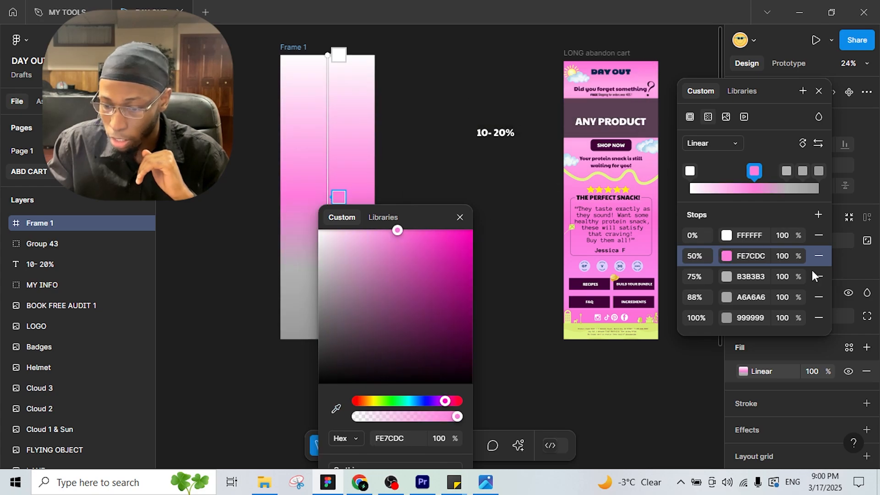
{"action": "left_click", "coordinate": [727, 297]}
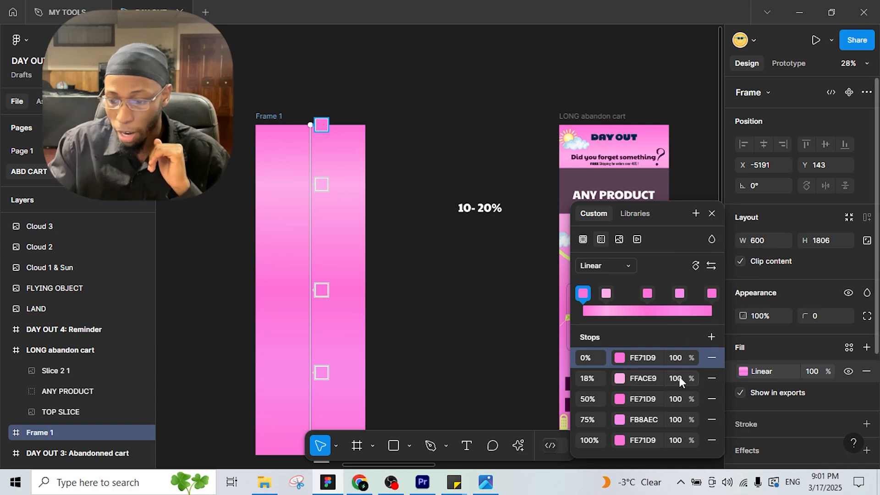
{"action": "key", "text": "Escape"}
{"action": "left_click_drag", "start_coordinate": [393, 308], "coordinate": [367, 282]}
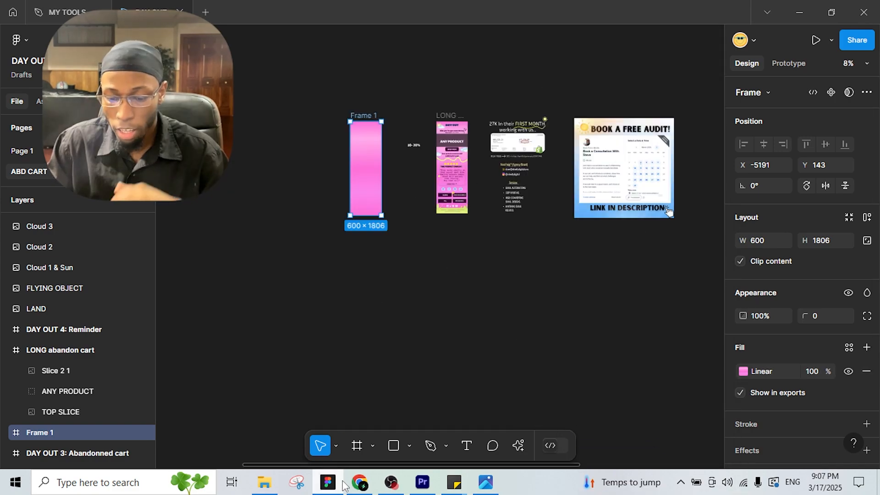
Step: Browse the Day Out website in Chrome and list all its page images with Imageye
{"action": "left_click", "coordinate": [329, 487]}
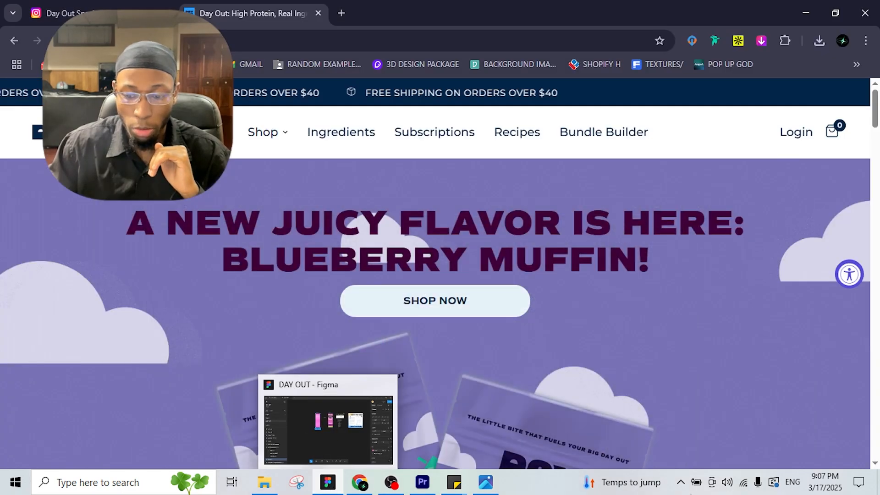
{"action": "scroll", "coordinate": [796, 379], "scroll_direction": "down", "scroll_amount": 4}
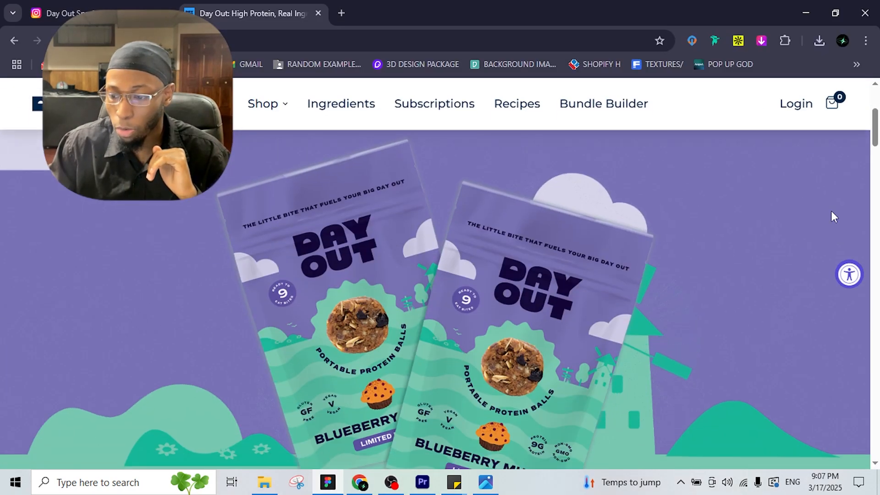
{"action": "left_click", "coordinate": [692, 41]}
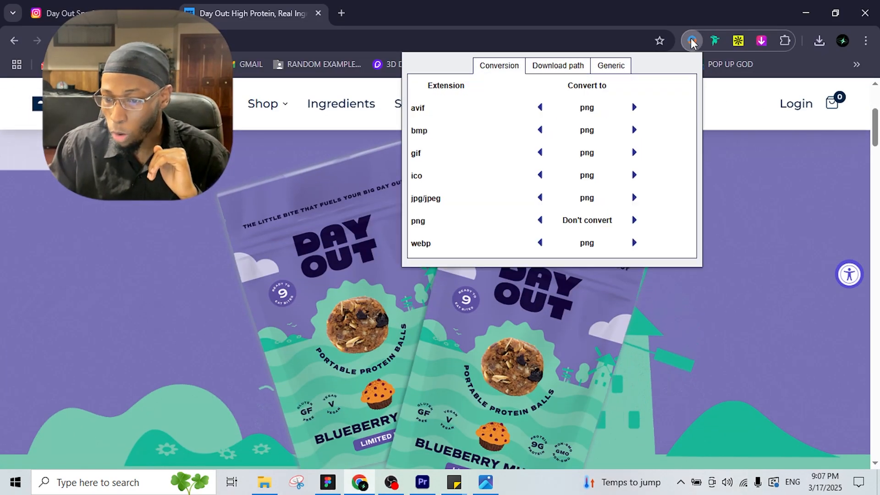
{"action": "left_click", "coordinate": [697, 42]}
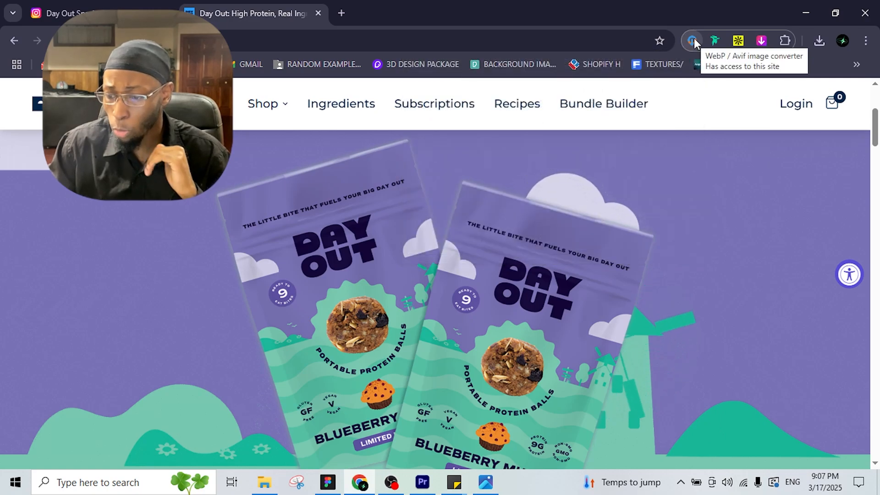
{"action": "right_click", "coordinate": [512, 272]}
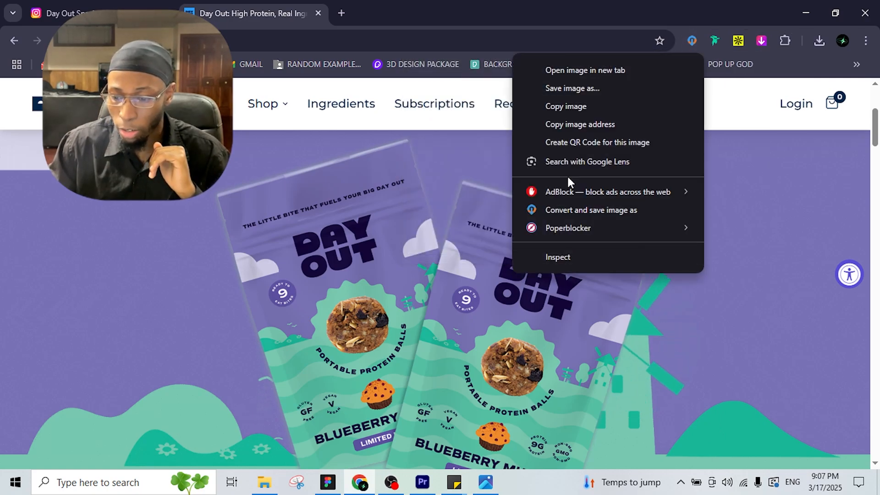
{"action": "scroll", "coordinate": [611, 343], "scroll_direction": "down", "scroll_amount": 7}
{"action": "scroll", "coordinate": [787, 237], "scroll_direction": "down", "scroll_amount": 6}
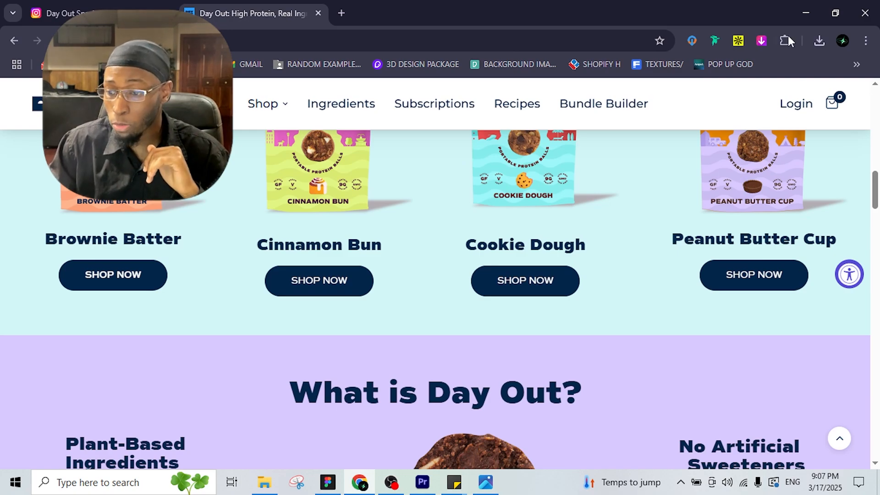
{"action": "left_click", "coordinate": [763, 41]}
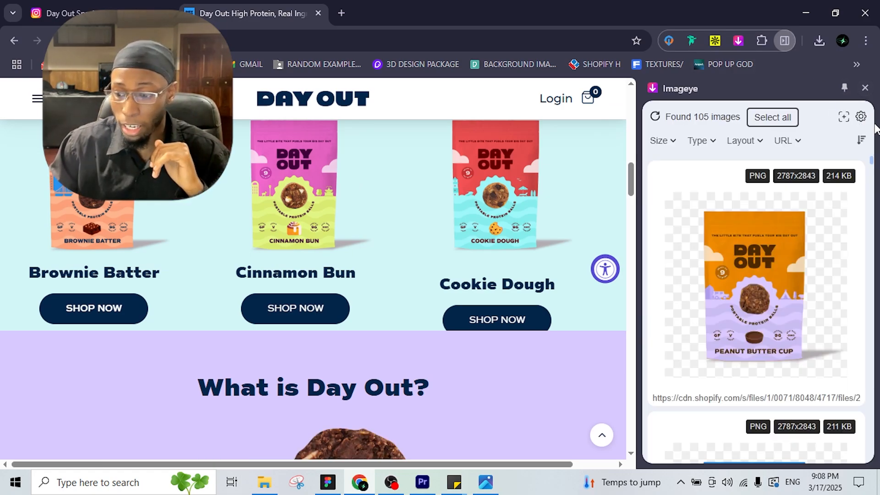
{"action": "scroll", "coordinate": [804, 236], "scroll_direction": "down", "scroll_amount": 3}
{"action": "scroll", "coordinate": [801, 227], "scroll_direction": "down", "scroll_amount": 4}
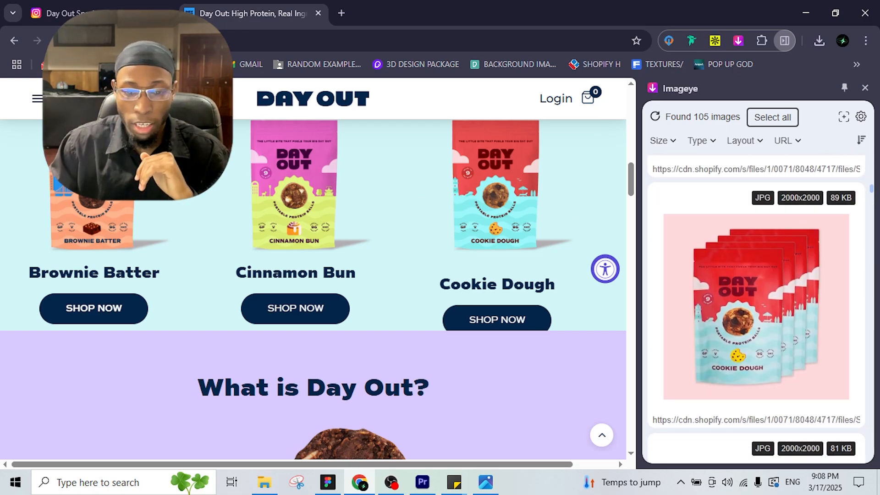
Step: Switch to the brand's Instagram profile posts and check the browser extensions list
{"action": "left_click", "coordinate": [98, 10]}
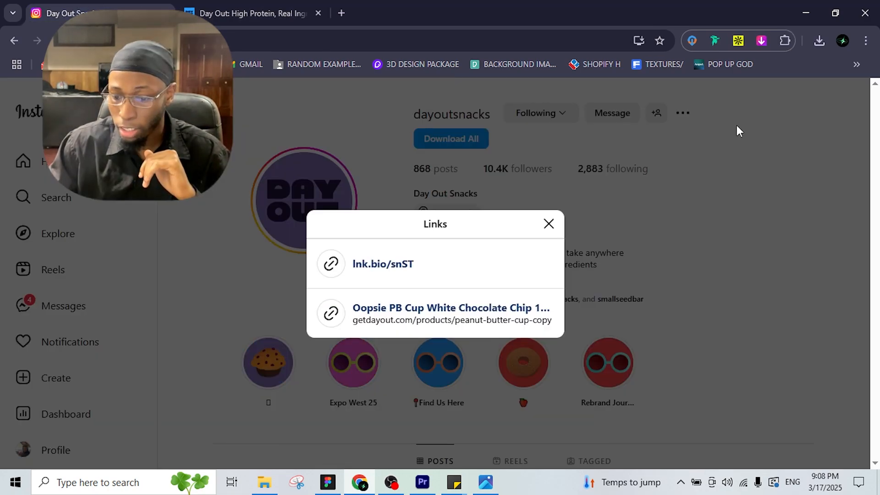
{"action": "left_click", "coordinate": [550, 225]}
{"action": "scroll", "coordinate": [565, 240], "scroll_direction": "down", "scroll_amount": 10}
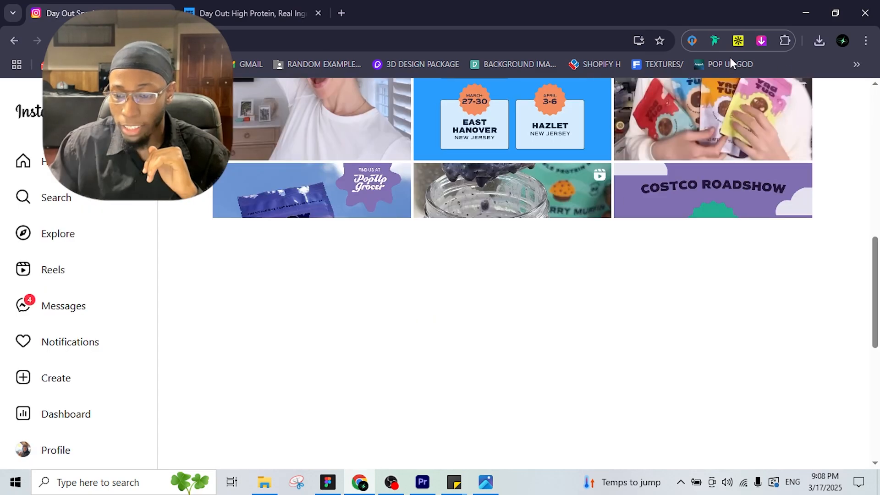
{"action": "left_click", "coordinate": [785, 40]}
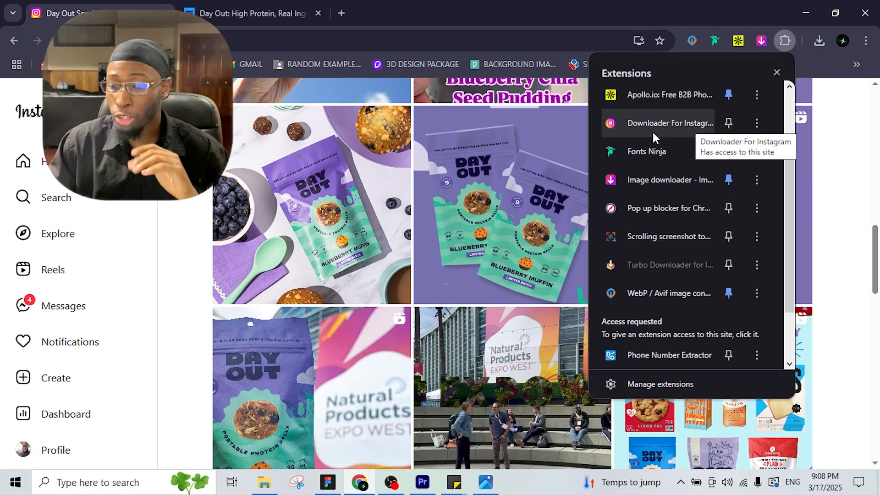
{"action": "scroll", "coordinate": [853, 160], "scroll_direction": "down", "scroll_amount": 7}
{"action": "left_click", "coordinate": [829, 167]}
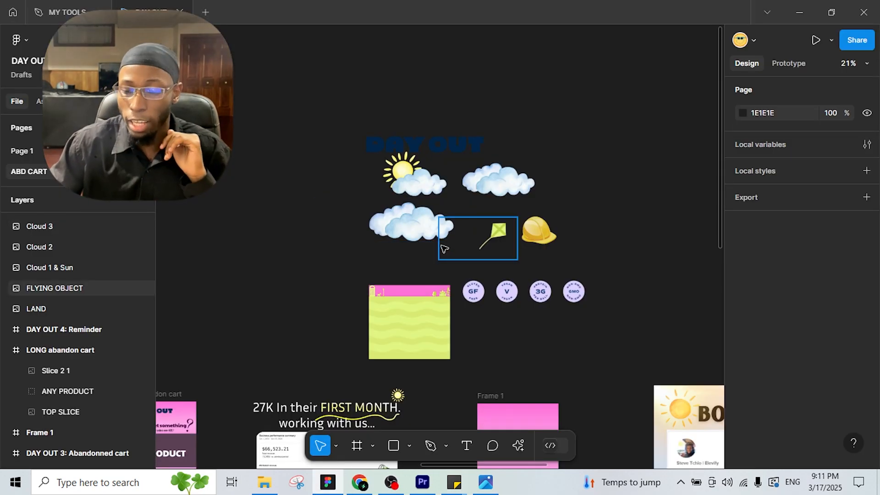
Step: Move the DAY OUT logo into Frame 1 and shrink it
{"action": "scroll", "coordinate": [513, 298], "scroll_direction": "down", "scroll_amount": 2}
{"action": "left_click_drag", "start_coordinate": [459, 98], "coordinate": [537, 374]}
{"action": "scroll", "coordinate": [568, 408], "scroll_direction": "up", "scroll_amount": 3}
{"action": "scroll", "coordinate": [567, 386], "scroll_direction": "down", "scroll_amount": 5}
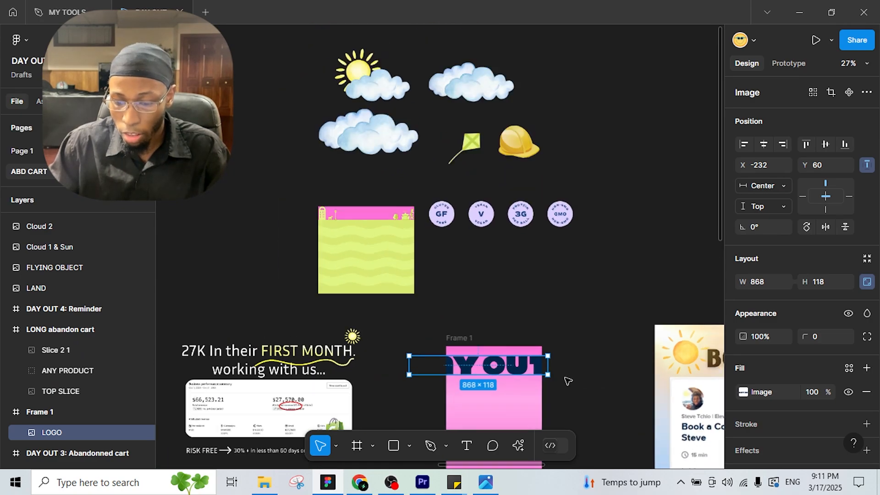
{"action": "scroll", "coordinate": [557, 351], "scroll_direction": "down", "scroll_amount": 2}
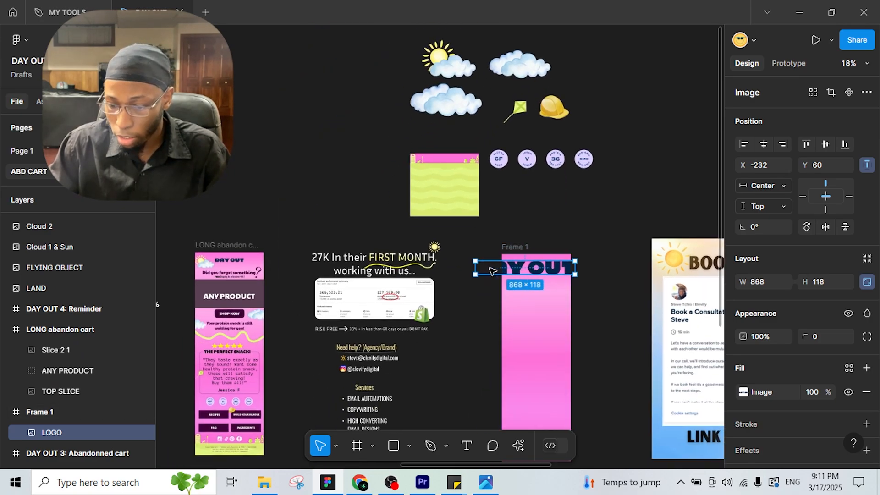
{"action": "mouse_move", "coordinate": [514, 264]}
{"action": "left_mouse_down"}
{"action": "mouse_move", "coordinate": [507, 264]}
{"action": "mouse_move", "coordinate": [567, 264]}
{"action": "mouse_move", "coordinate": [502, 258]}
{"action": "mouse_move", "coordinate": [514, 257]}
{"action": "left_mouse_up"}
{"action": "scroll", "coordinate": [517, 262], "scroll_direction": "up", "scroll_amount": 2}
{"action": "scroll", "coordinate": [523, 298], "scroll_direction": "down", "scroll_amount": 2}
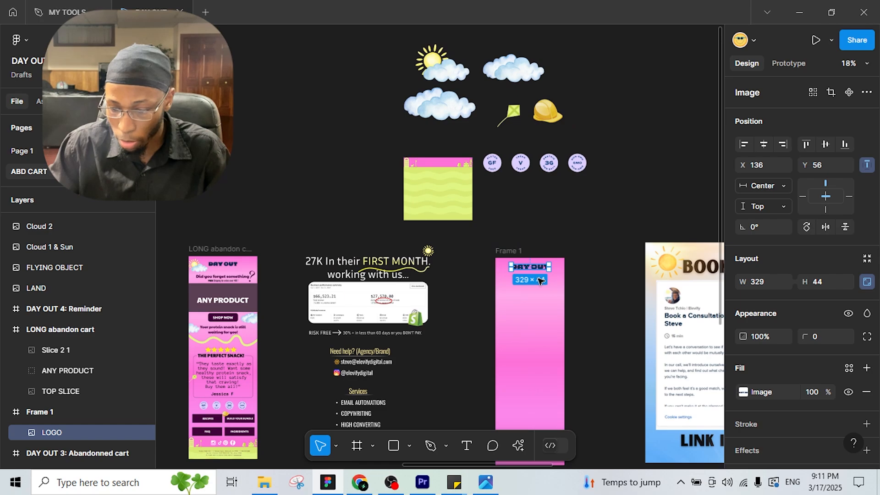
{"action": "scroll", "coordinate": [211, 275], "scroll_direction": "up", "scroll_amount": 3}
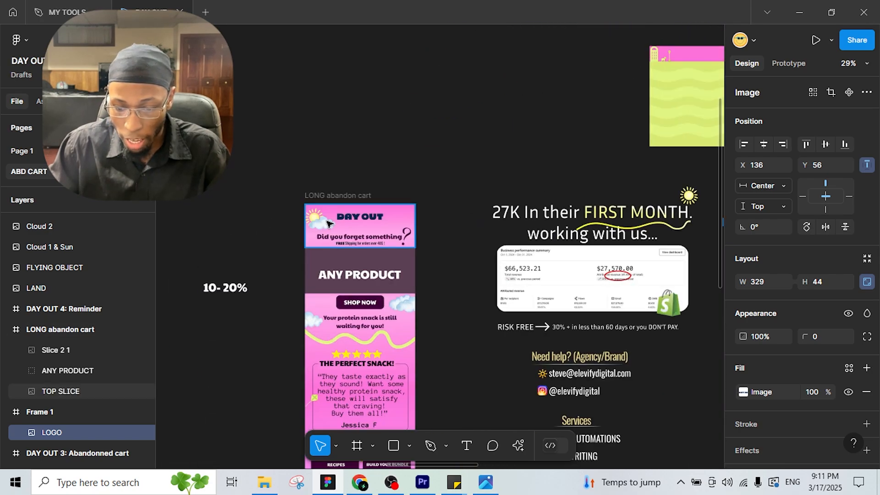
Step: Place the sun-and-cloud image in Frame 1 and scale it down proportionally
{"action": "left_click_drag", "start_coordinate": [537, 253], "coordinate": [271, 158]}
{"action": "scroll", "coordinate": [271, 158], "scroll_direction": "down", "scroll_amount": 2}
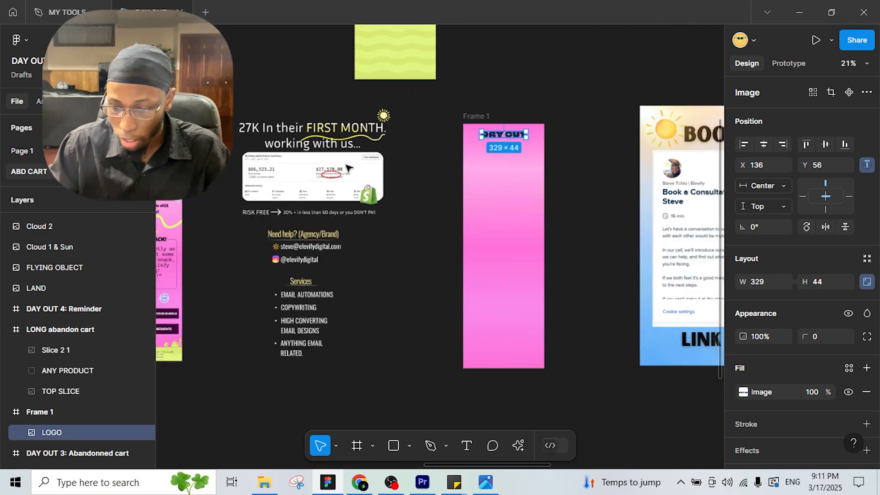
{"action": "left_click_drag", "start_coordinate": [483, 136], "coordinate": [417, 278]}
{"action": "left_click_drag", "start_coordinate": [334, 49], "coordinate": [425, 294]}
{"action": "scroll", "coordinate": [425, 295], "scroll_direction": "up", "scroll_amount": 4}
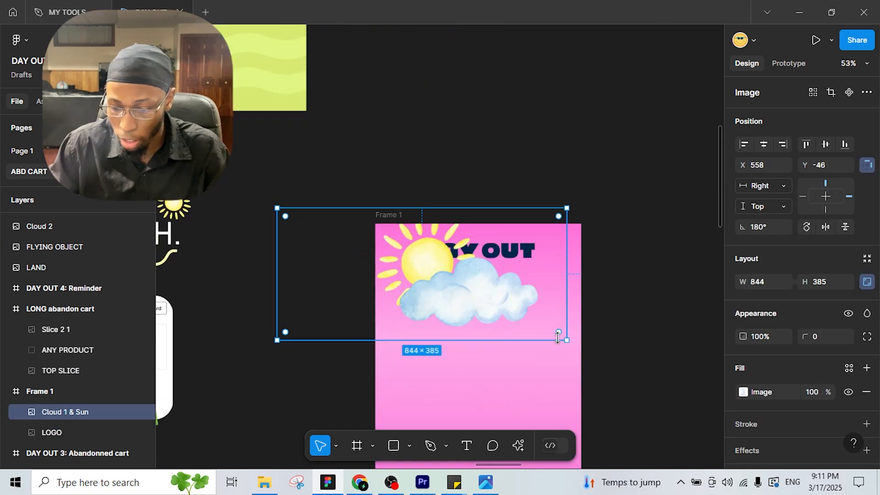
{"action": "left_click_drag", "start_coordinate": [546, 321], "coordinate": [395, 264]}
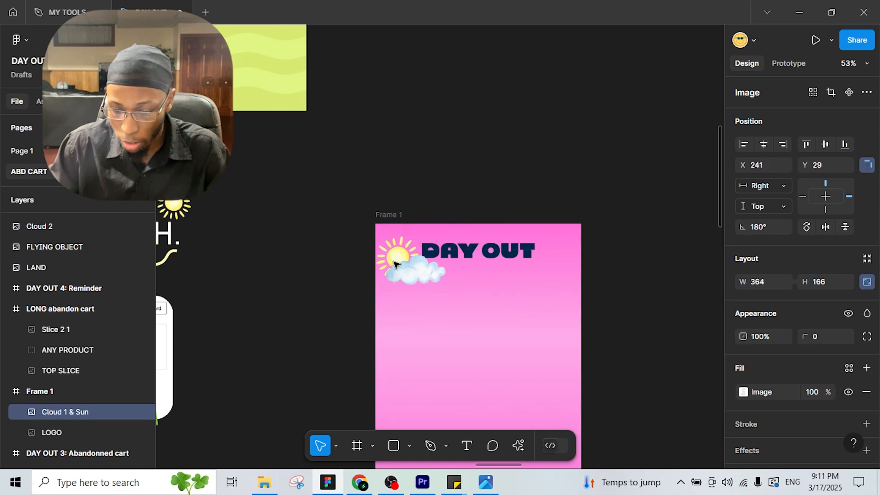
Step: Centre the DAY OUT logo horizontally and resize it to 260×35
{"action": "left_click", "coordinate": [502, 252]}
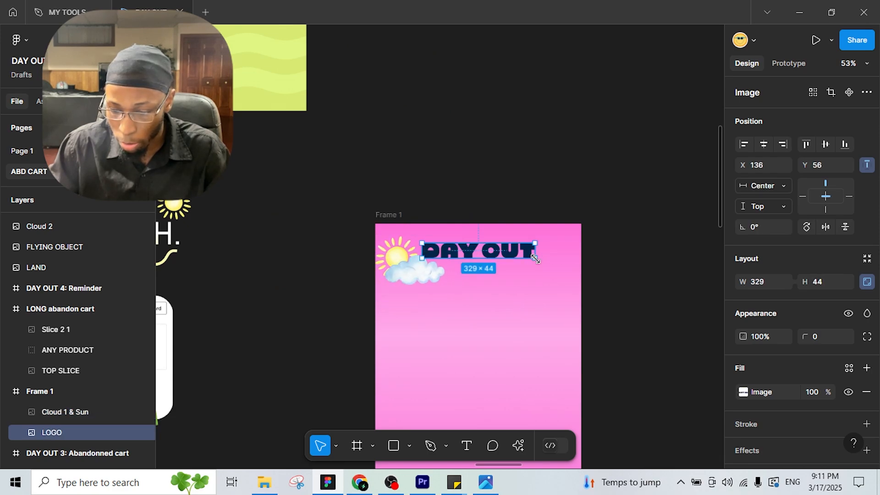
{"action": "left_click", "coordinate": [764, 145]}
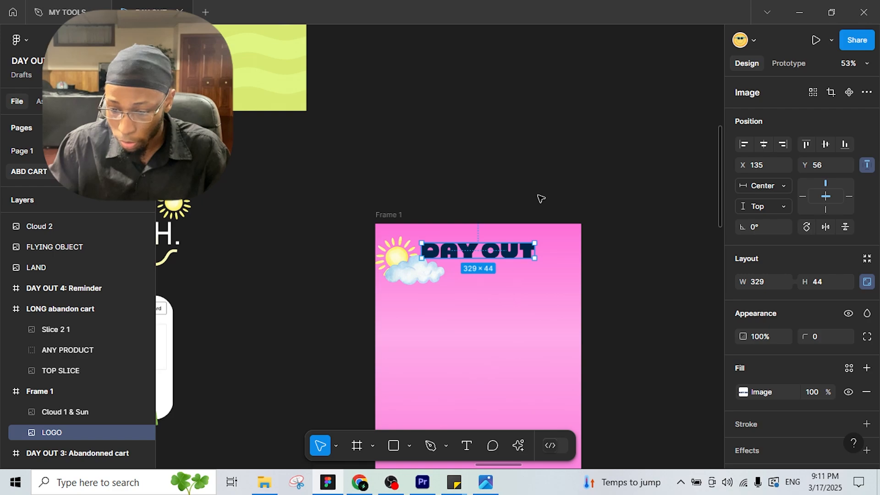
{"action": "left_click_drag", "start_coordinate": [538, 259], "coordinate": [512, 256]}
{"action": "left_click_drag", "start_coordinate": [459, 252], "coordinate": [474, 254]}
{"action": "scroll", "coordinate": [472, 276], "scroll_direction": "down", "scroll_amount": 2}
{"action": "scroll", "coordinate": [404, 250], "scroll_direction": "down", "scroll_amount": 3}
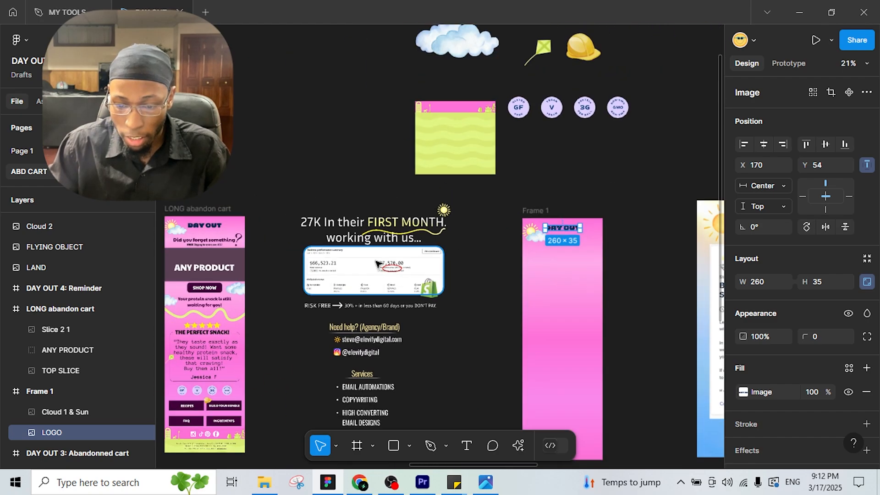
{"action": "left_click_drag", "start_coordinate": [304, 248], "coordinate": [358, 236]}
{"action": "scroll", "coordinate": [284, 236], "scroll_direction": "up", "scroll_amount": 1}
{"action": "left_click_drag", "start_coordinate": [302, 233], "coordinate": [414, 202]}
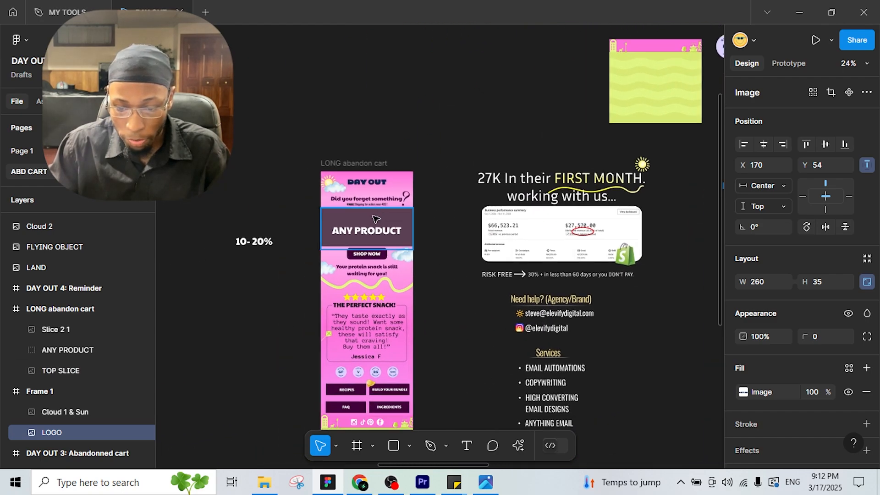
{"action": "scroll", "coordinate": [364, 218], "scroll_direction": "up", "scroll_amount": 3}
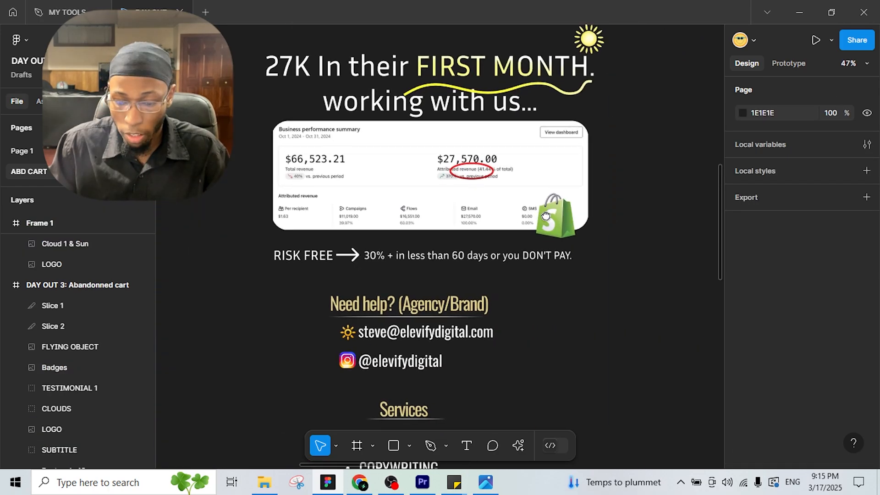
{"action": "scroll", "coordinate": [427, 237], "scroll_direction": "right", "scroll_amount": 8}
Step: Add the headline 'Did you forget something' at size 36 near the top of Frame 1
{"action": "left_click", "coordinate": [467, 447]}
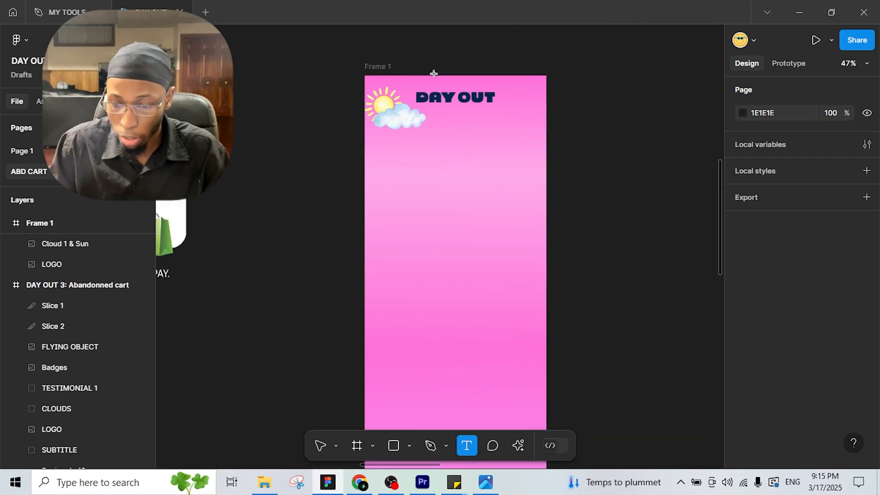
{"action": "left_click_drag", "start_coordinate": [394, 138], "coordinate": [533, 154]}
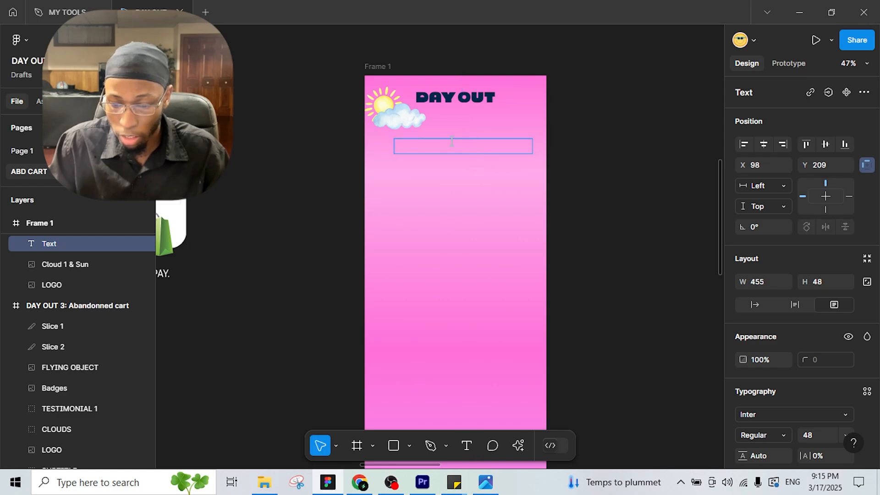
{"action": "type", "text": "D"}
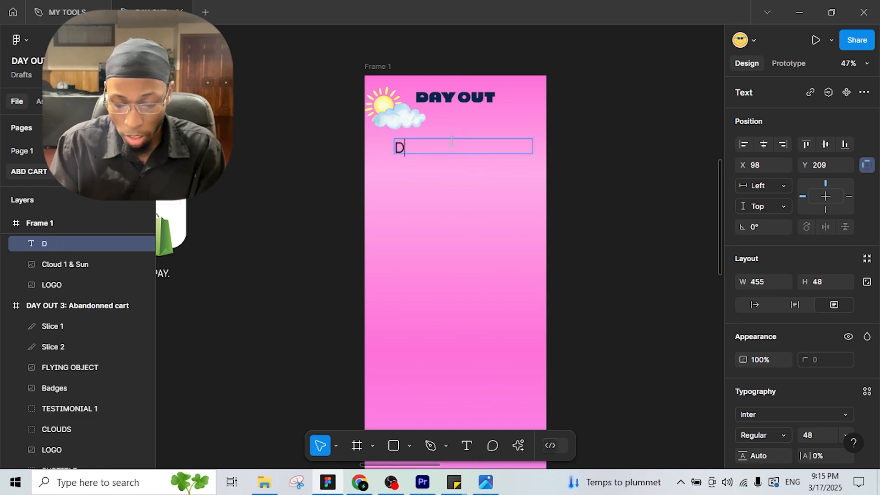
{"action": "type", "text": "id you for"}
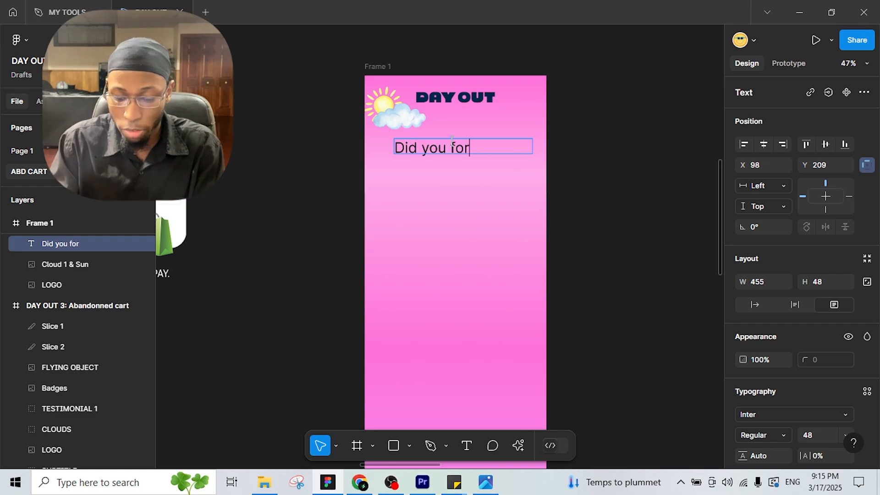
{"action": "type", "text": "get some"}
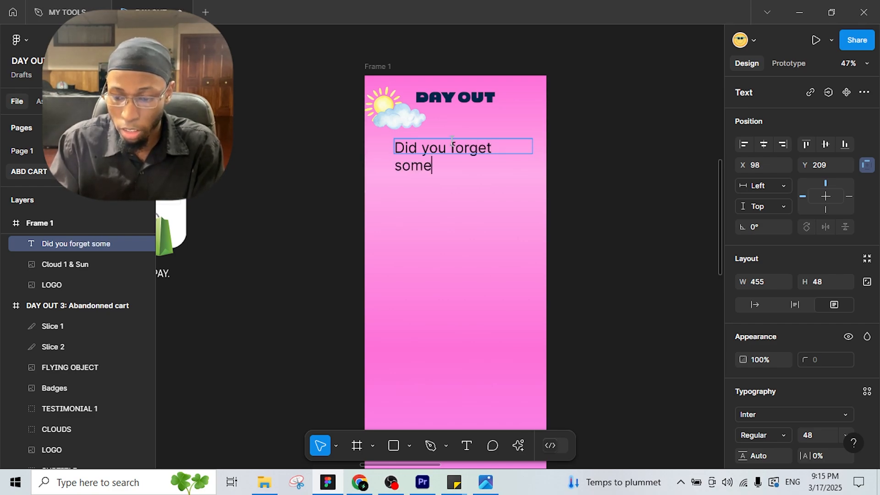
{"action": "type", "text": "thing"}
{"action": "key", "text": "Escape"}
{"action": "key", "text": "Escape"}
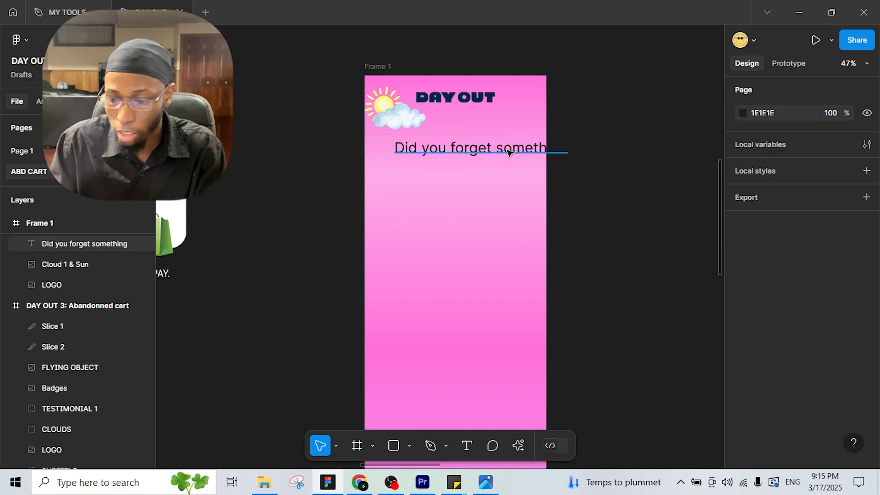
{"action": "left_click_drag", "start_coordinate": [485, 151], "coordinate": [480, 151]}
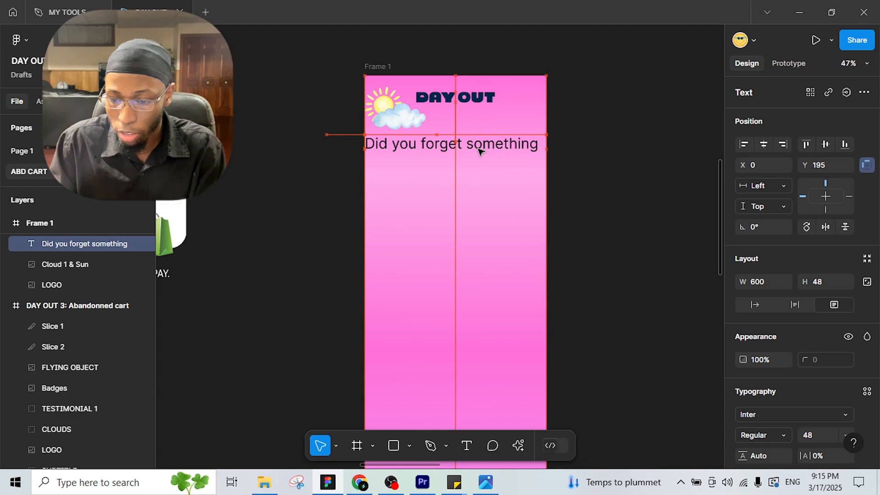
{"action": "left_click", "coordinate": [846, 435]}
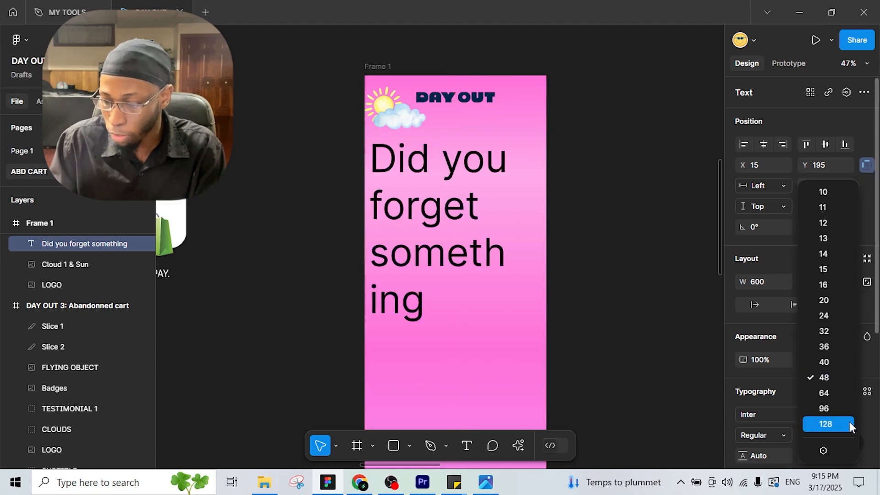
{"action": "left_click", "coordinate": [841, 353]}
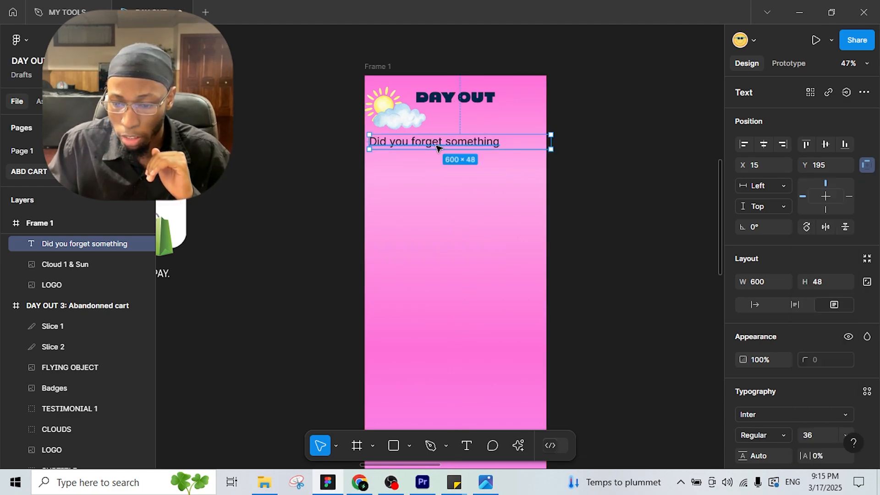
{"action": "left_click_drag", "start_coordinate": [437, 147], "coordinate": [459, 151]}
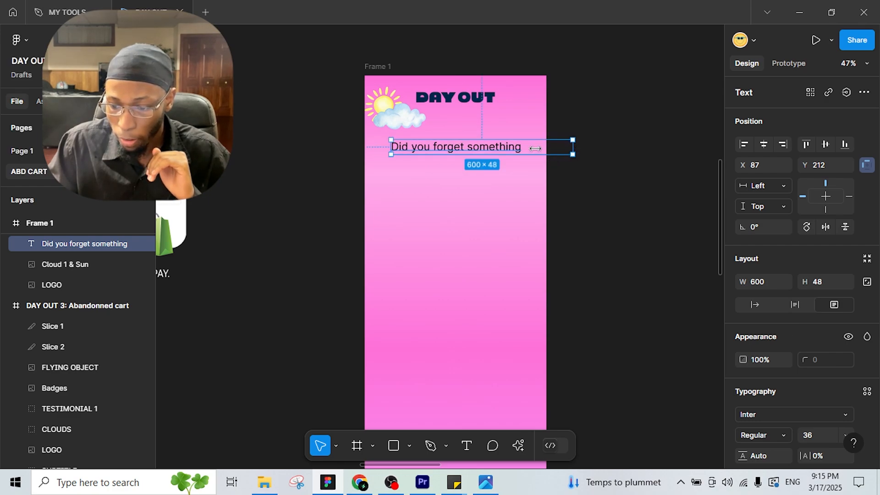
{"action": "left_click_drag", "start_coordinate": [536, 148], "coordinate": [523, 150]}
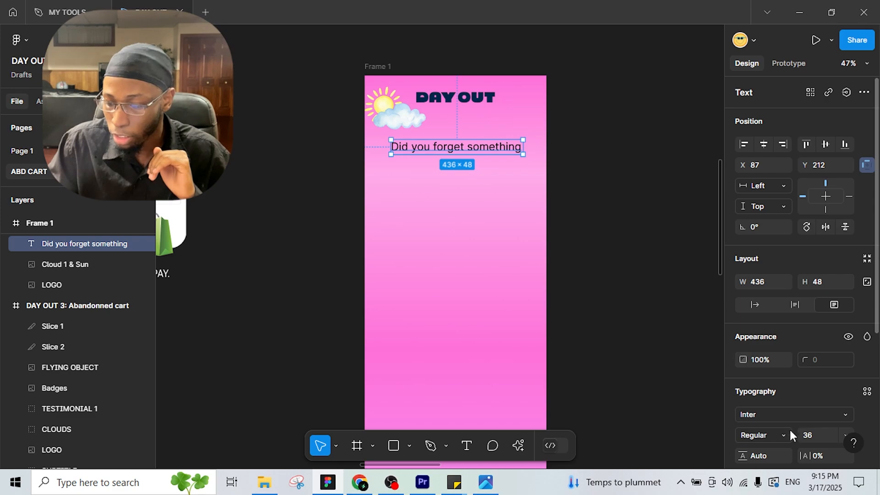
Step: Set the headline font to Paytone One, fit it on one line and centre it horizontally
{"action": "left_click", "coordinate": [784, 415]}
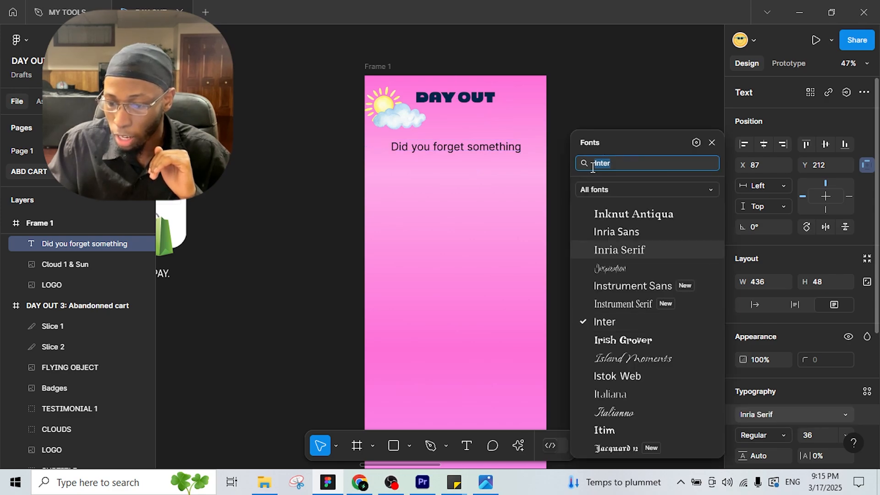
{"action": "left_click", "coordinate": [631, 189]}
{"action": "left_click", "coordinate": [626, 214]}
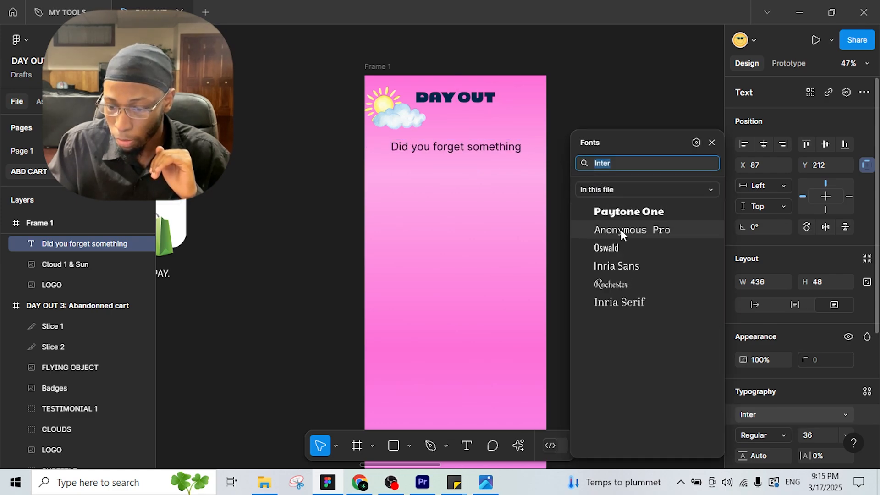
{"action": "left_click", "coordinate": [615, 211]}
{"action": "mouse_move", "coordinate": [525, 150]}
{"action": "left_mouse_down"}
{"action": "mouse_move", "coordinate": [544, 150]}
{"action": "mouse_move", "coordinate": [533, 150]}
{"action": "left_mouse_up"}
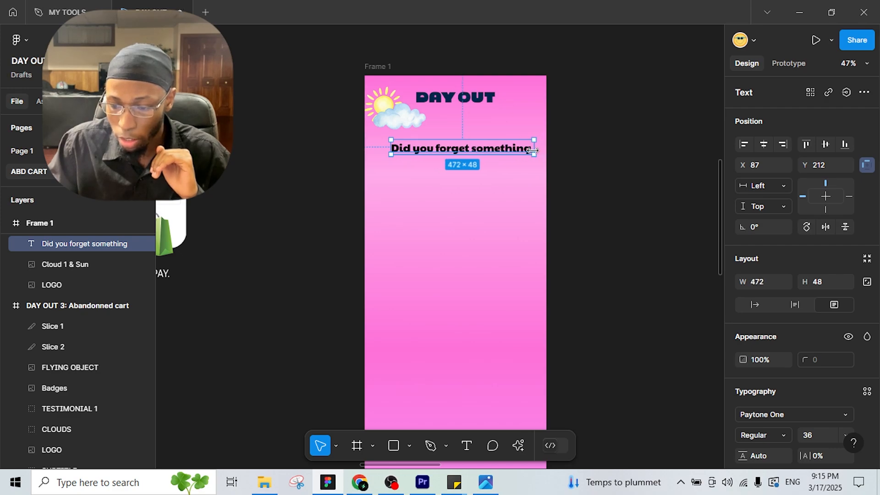
{"action": "left_click", "coordinate": [763, 144]}
{"action": "left_click", "coordinate": [519, 216]}
{"action": "scroll", "coordinate": [509, 257], "scroll_direction": "left", "scroll_amount": 1}
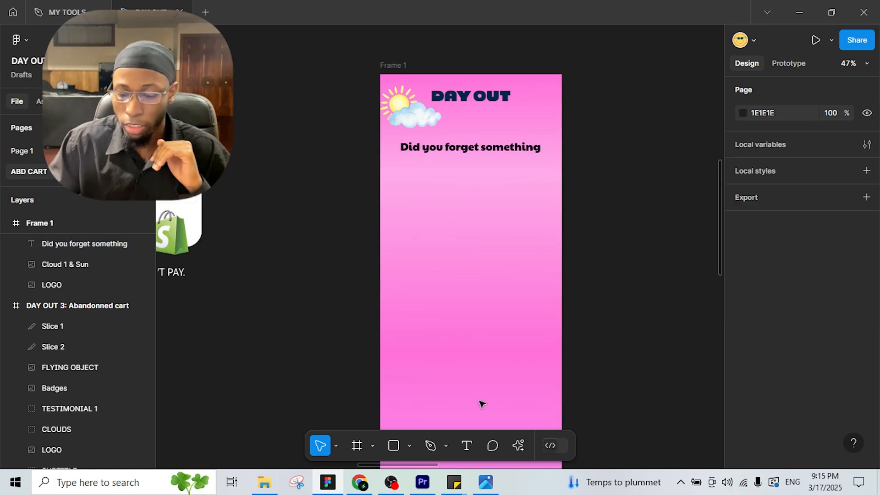
Step: Create a '?' text box to the right of the headline
{"action": "left_click", "coordinate": [467, 449]}
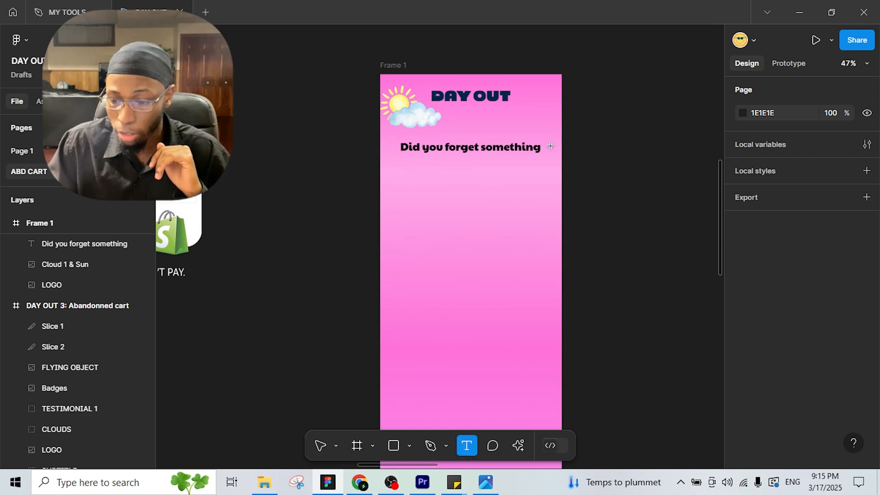
{"action": "left_click_drag", "start_coordinate": [555, 164], "coordinate": [538, 128]}
{"action": "key", "text": "Escape"}
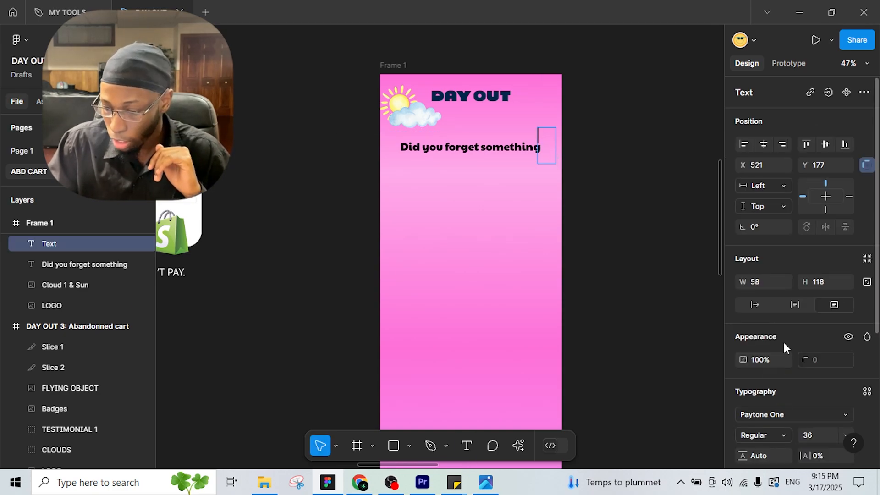
{"action": "type", "text": "?"}
{"action": "key", "text": "Escape"}
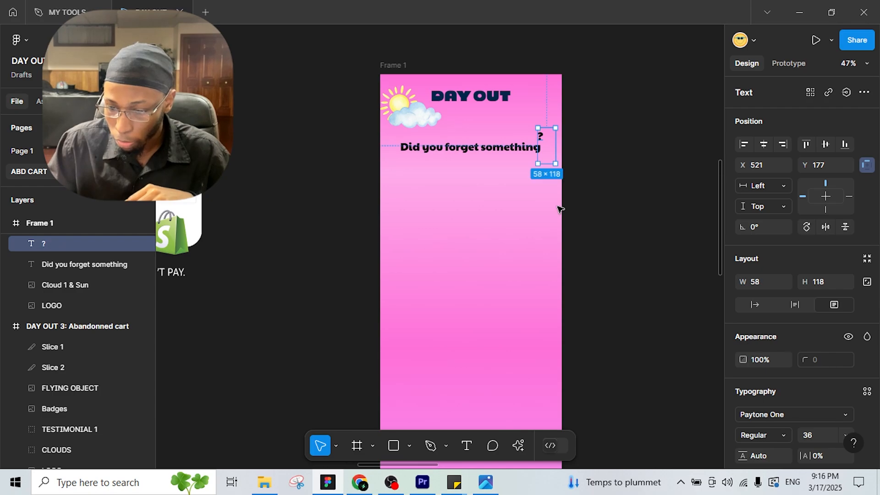
{"action": "left_click", "coordinate": [531, 205]}
{"action": "scroll", "coordinate": [606, 164], "scroll_direction": "left", "scroll_amount": 13}
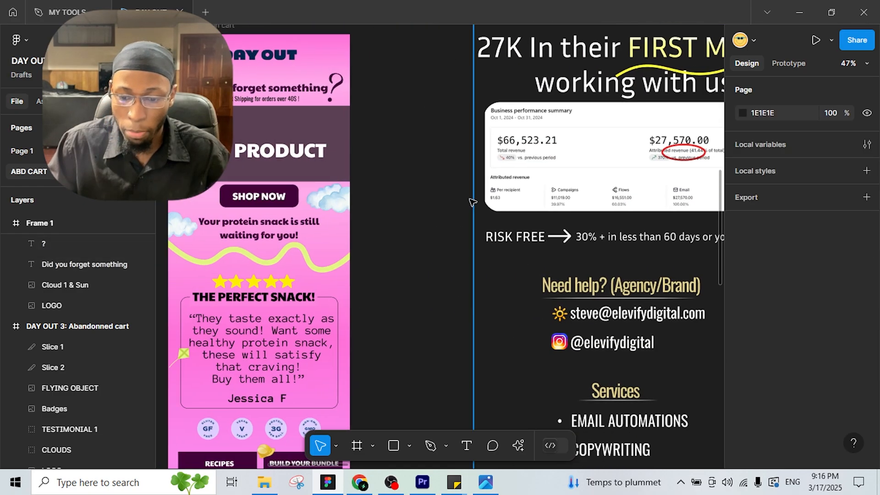
{"action": "mouse_move", "coordinate": [562, 87]}
{"action": "left_mouse_down"}
{"action": "mouse_move", "coordinate": [383, 112]}
{"action": "mouse_move", "coordinate": [486, 110]}
{"action": "left_mouse_up"}
{"action": "left_click_drag", "start_coordinate": [596, 108], "coordinate": [385, 113]}
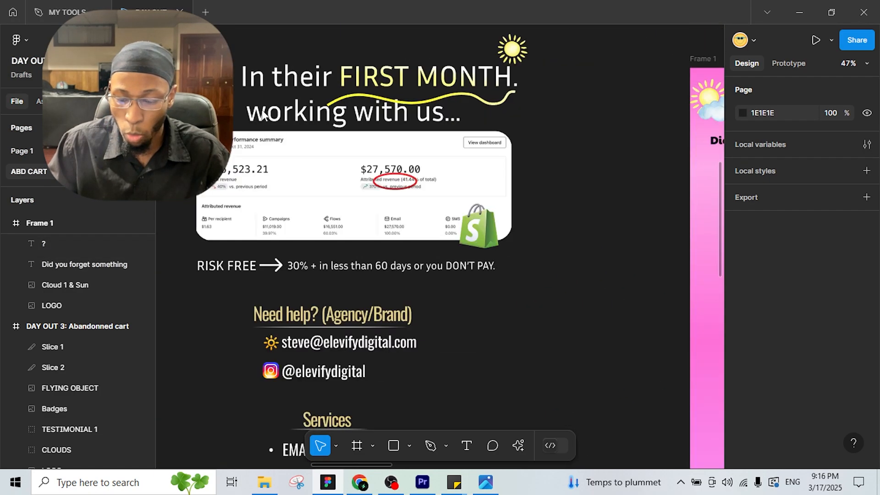
{"action": "left_click_drag", "start_coordinate": [633, 107], "coordinate": [239, 111]}
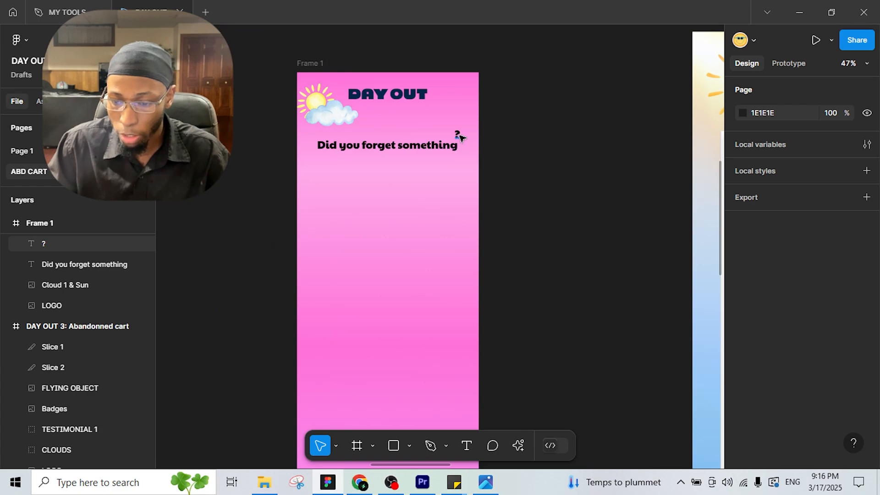
Step: Make the question mark size 128 in Rochester, placed beside the headline
{"action": "left_click", "coordinate": [459, 135]}
{"action": "left_click", "coordinate": [848, 435]}
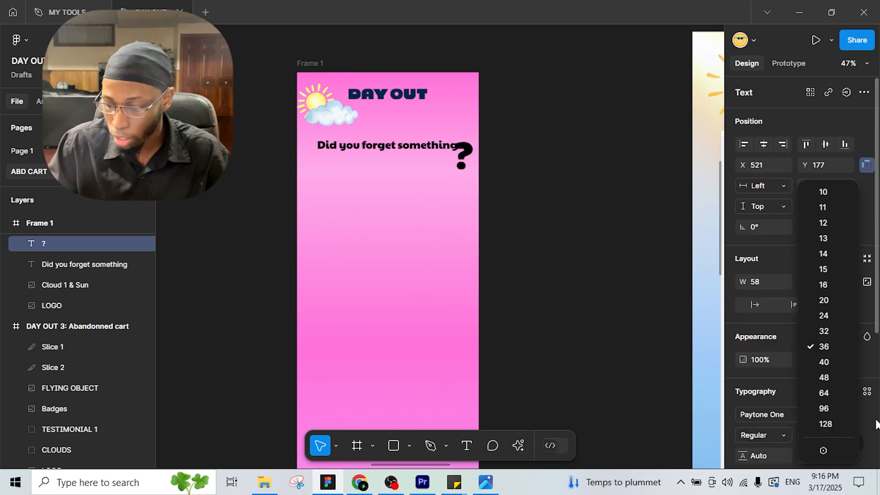
{"action": "left_click", "coordinate": [825, 424]}
{"action": "left_click_drag", "start_coordinate": [465, 148], "coordinate": [467, 141]}
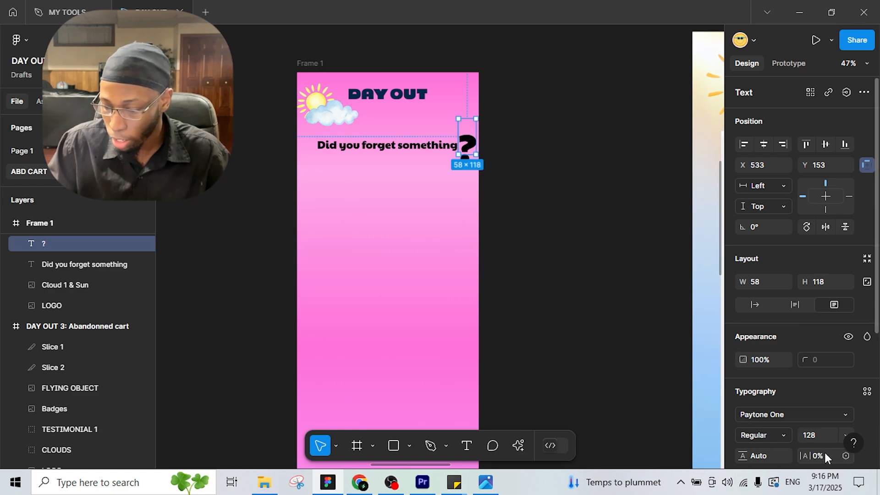
{"action": "left_click", "coordinate": [788, 416]}
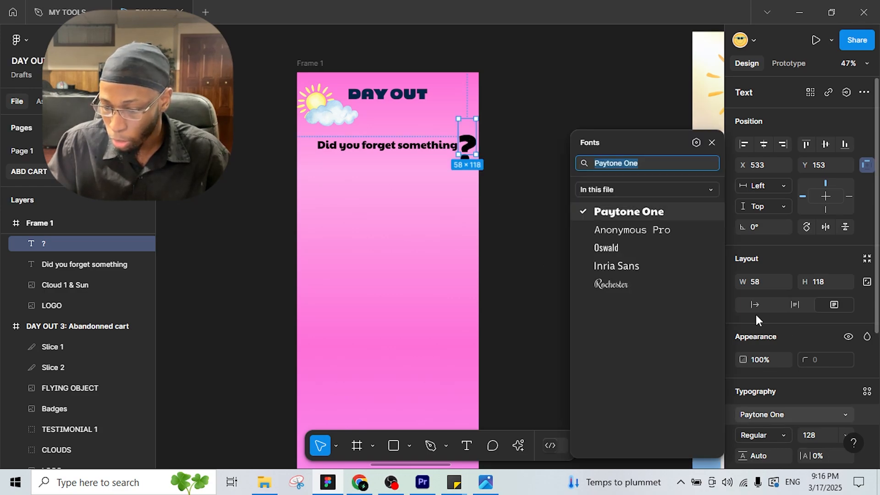
{"action": "left_click", "coordinate": [628, 286]}
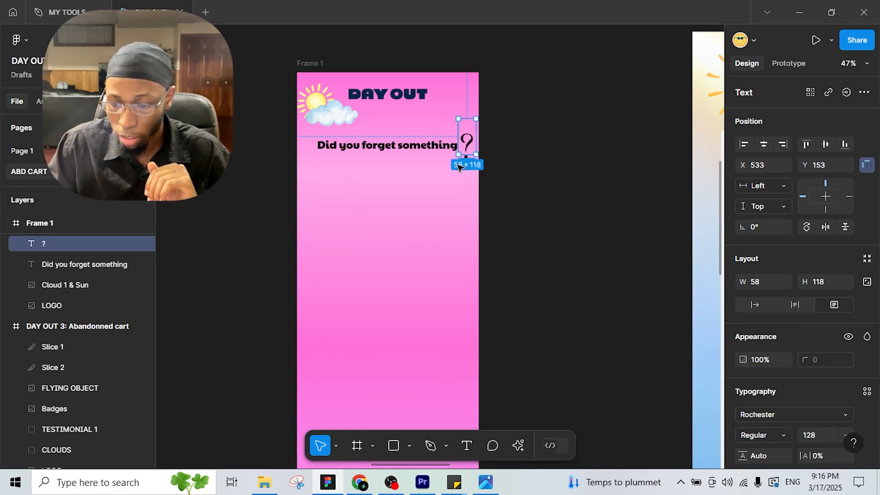
Step: Tilt the question mark about -9°, enlarge it to 210 and align it with the headline's end
{"action": "left_click_drag", "start_coordinate": [455, 160], "coordinate": [451, 158]}
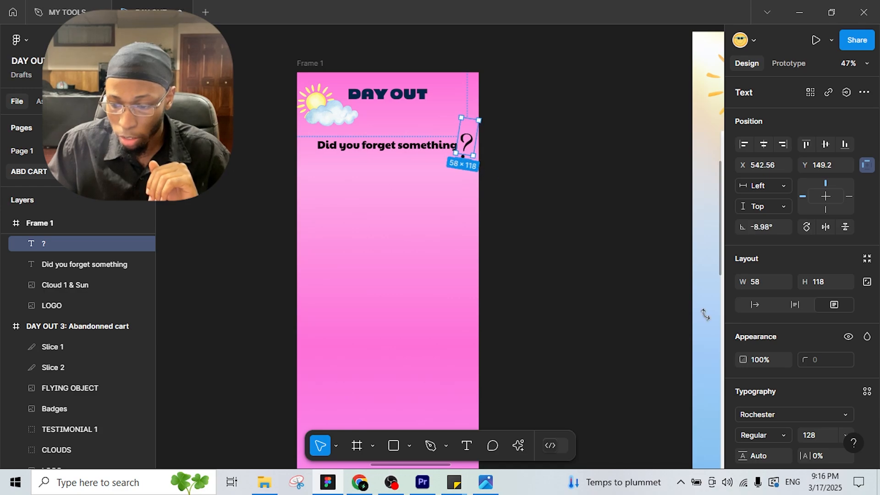
{"action": "left_click", "coordinate": [818, 436]}
{"action": "type", "text": "210"}
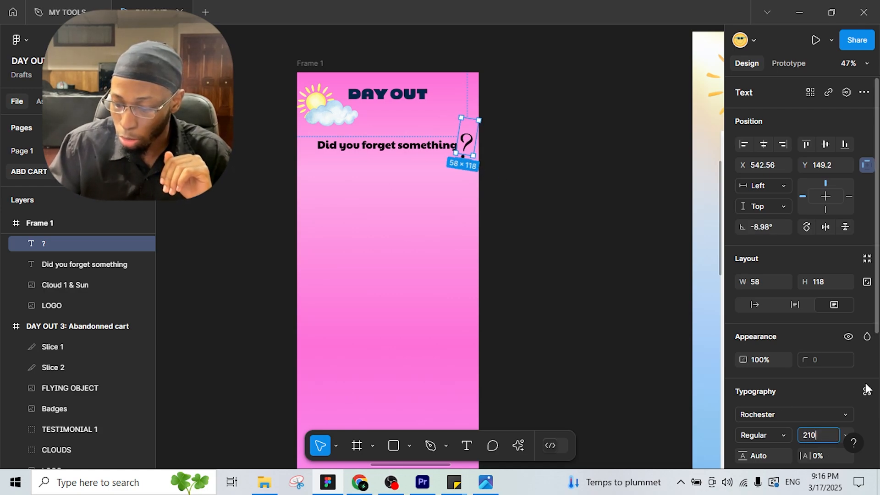
{"action": "key", "text": "Return"}
{"action": "left_click", "coordinate": [513, 170]}
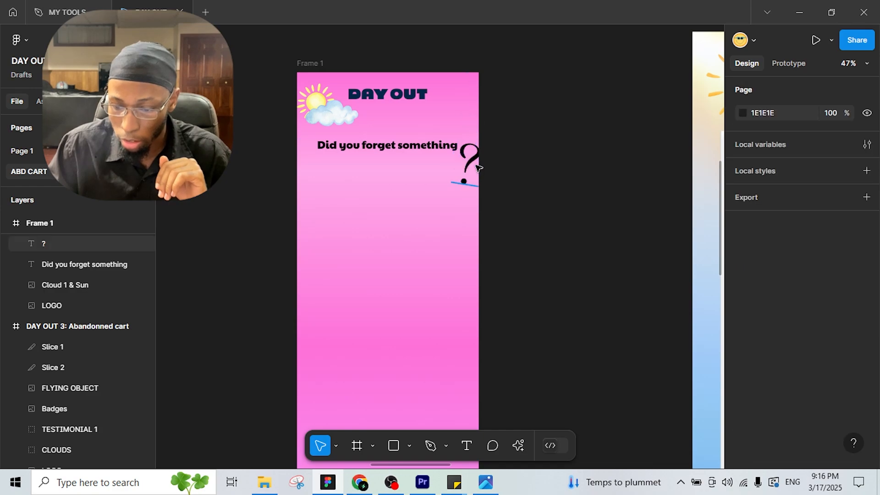
{"action": "left_click_drag", "start_coordinate": [464, 156], "coordinate": [464, 152]}
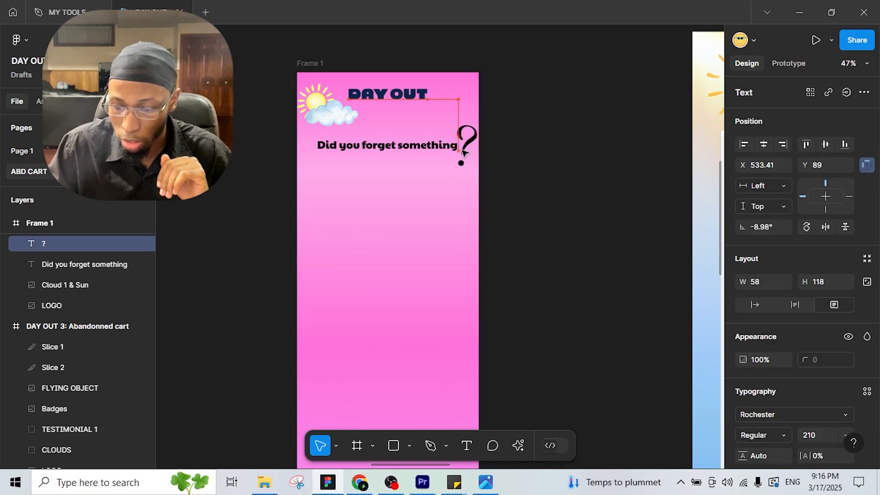
{"action": "left_click", "coordinate": [477, 180]}
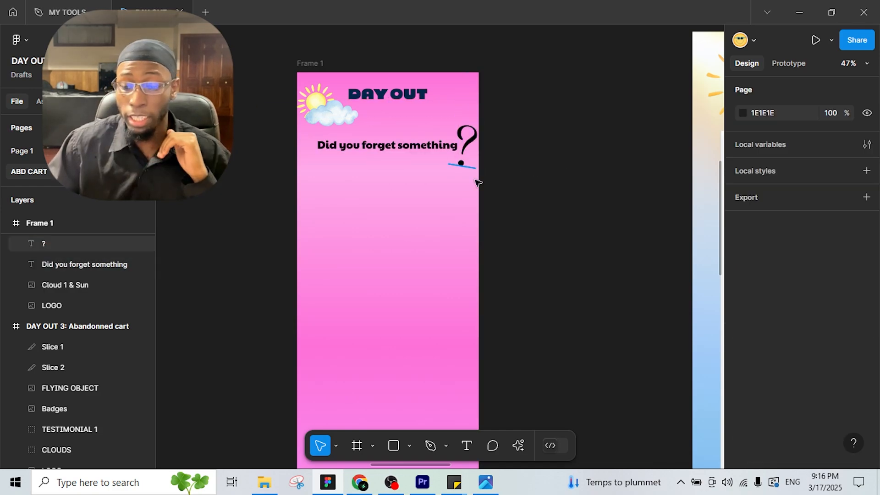
Step: Colour the headline and the '?' dark purple 43023B, nudging the headline up slightly
{"action": "left_click", "coordinate": [395, 155]}
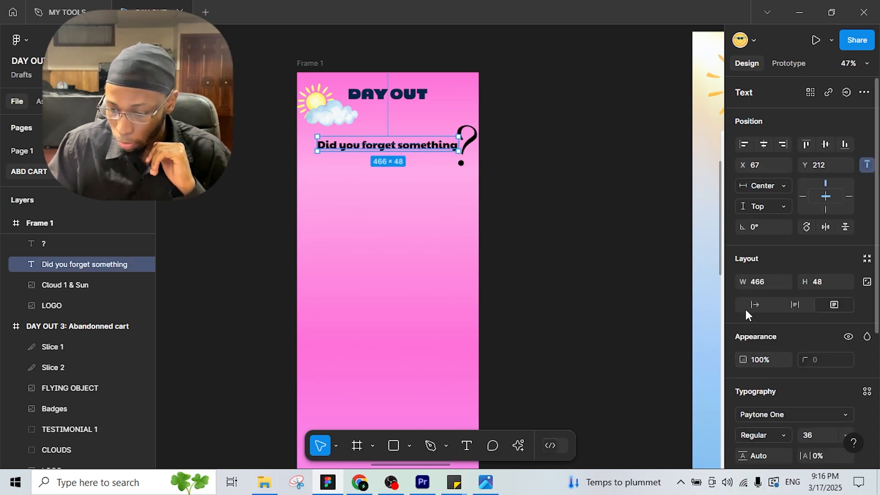
{"action": "scroll", "coordinate": [741, 298], "scroll_direction": "down", "scroll_amount": 4}
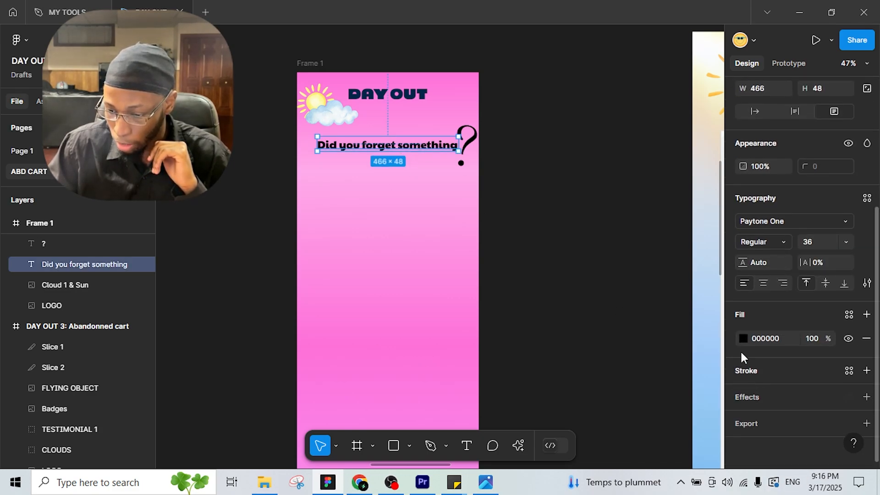
{"action": "left_click", "coordinate": [743, 338]}
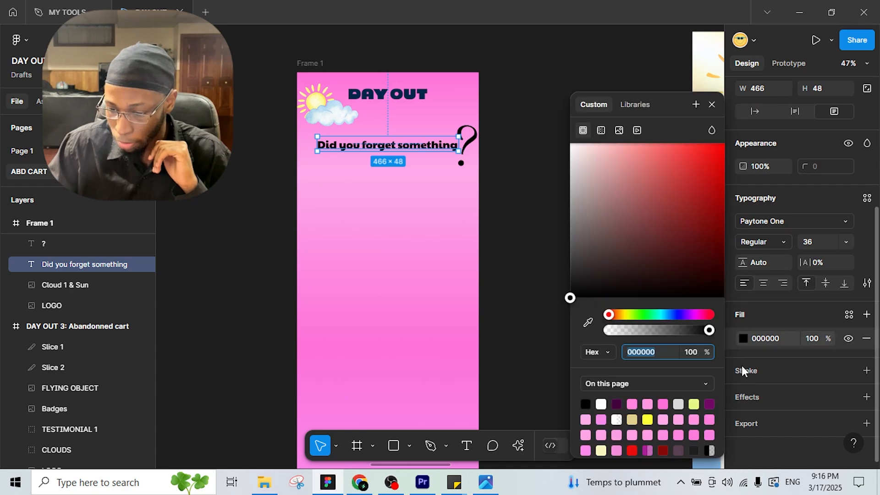
{"action": "left_click", "coordinate": [617, 404]}
{"action": "left_click", "coordinate": [473, 147]}
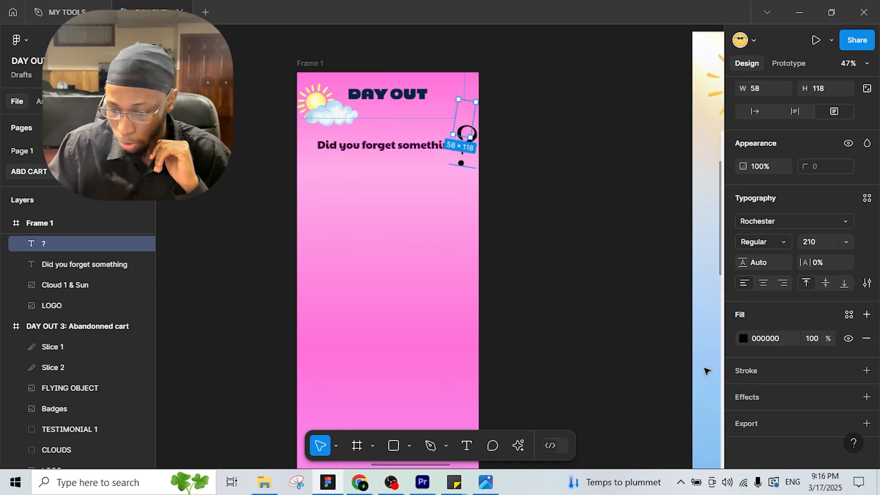
{"action": "left_click", "coordinate": [743, 339]}
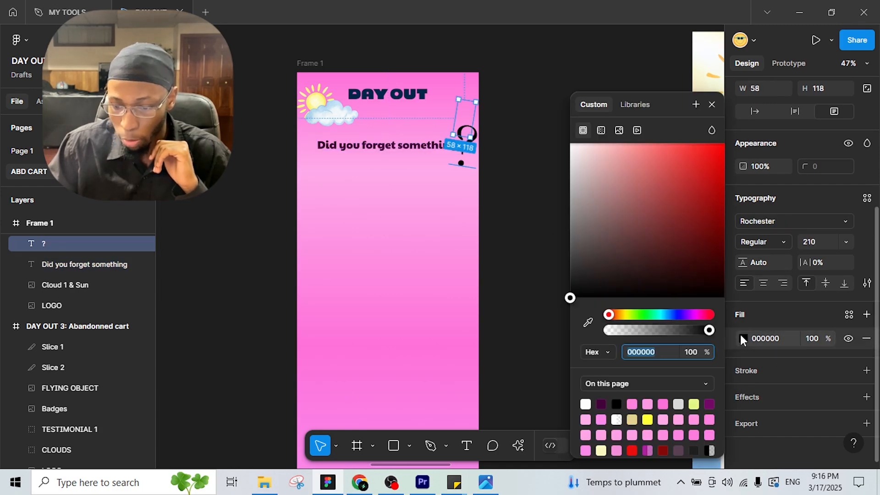
{"action": "left_click", "coordinate": [602, 403]}
{"action": "left_click_drag", "start_coordinate": [365, 147], "coordinate": [366, 143]}
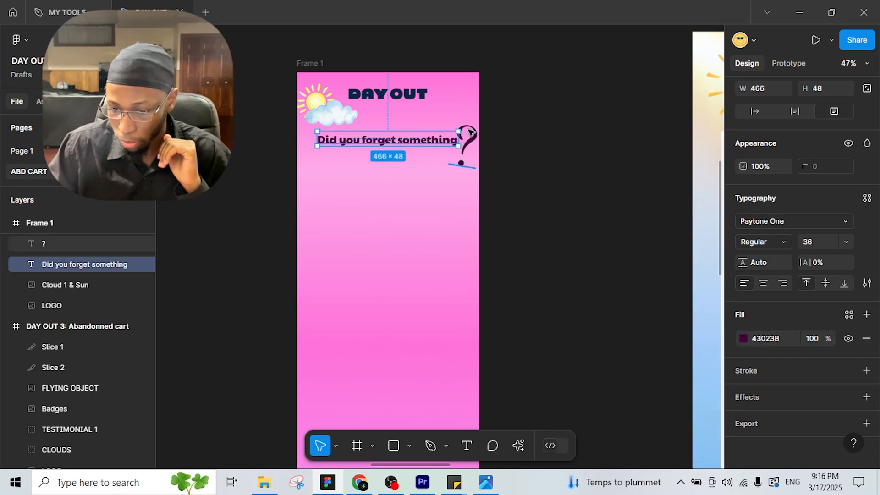
{"action": "left_click_drag", "start_coordinate": [468, 156], "coordinate": [473, 131]}
{"action": "key", "text": "ctrl+z"}
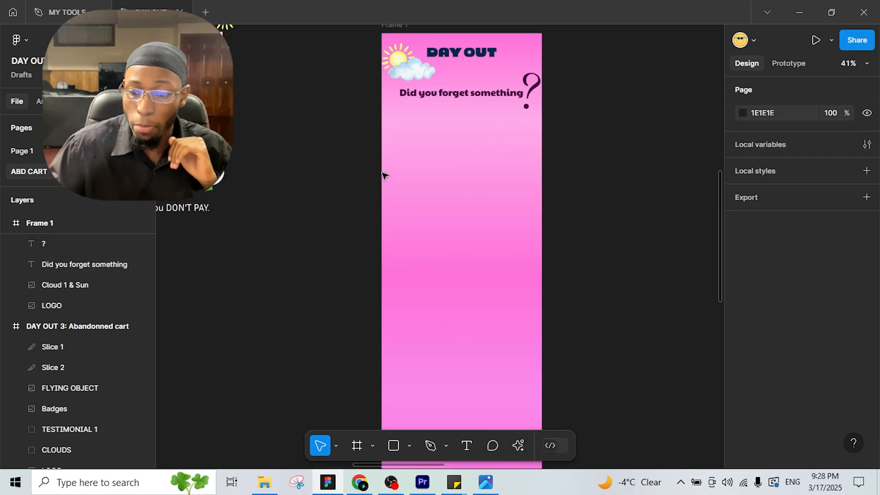
Step: Draw a rectangle 600 wide beneath the headline, spanning Frame 1
{"action": "left_click", "coordinate": [393, 446]}
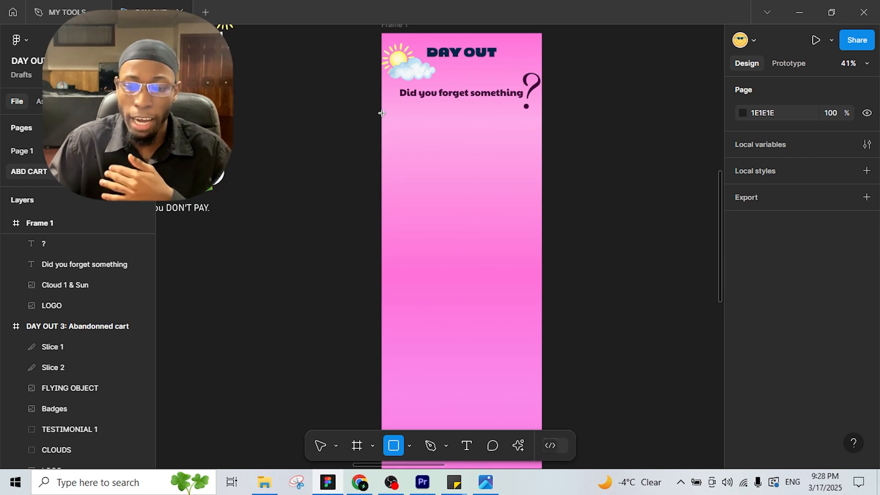
{"action": "mouse_move", "coordinate": [381, 114]}
{"action": "left_mouse_down"}
{"action": "mouse_move", "coordinate": [542, 180]}
{"action": "mouse_move", "coordinate": [545, 207]}
{"action": "left_mouse_up"}
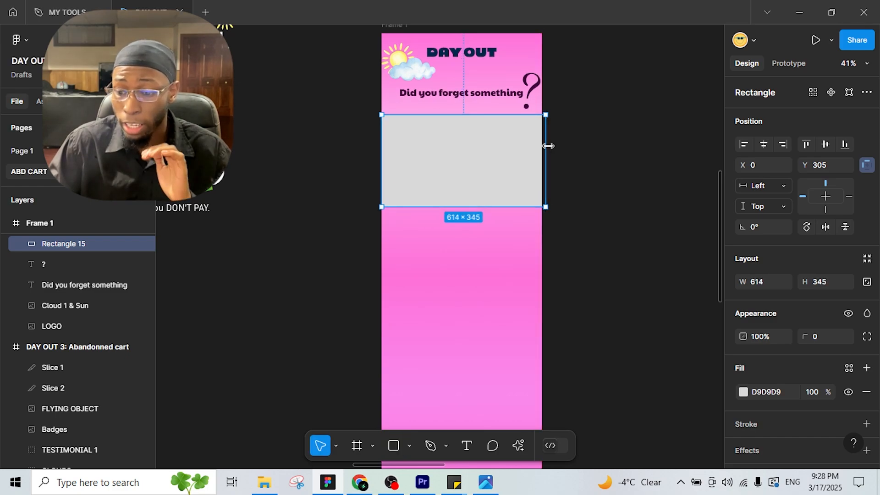
{"action": "left_click_drag", "start_coordinate": [546, 147], "coordinate": [543, 146]}
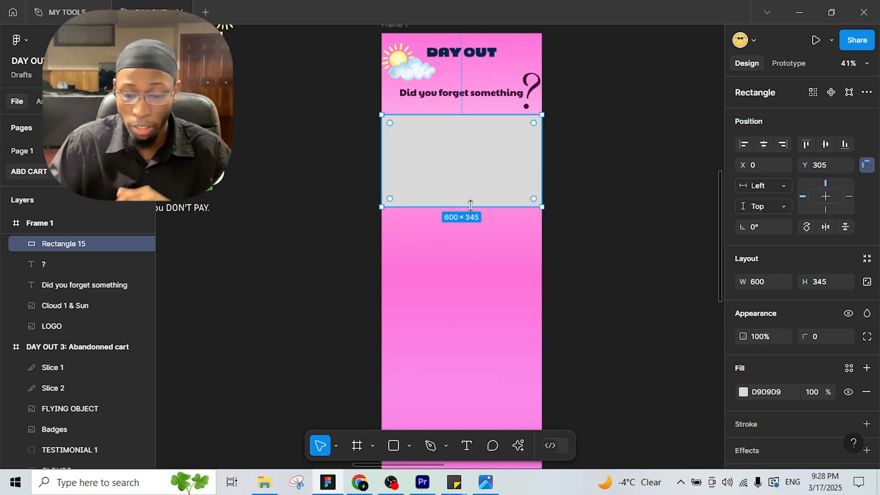
{"action": "scroll", "coordinate": [751, 341], "scroll_direction": "down", "scroll_amount": 2}
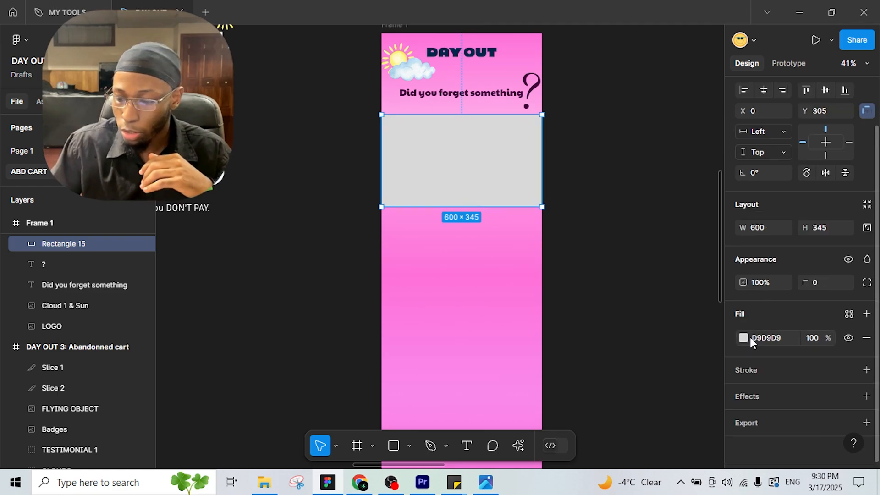
Step: Fill the rectangle with near-black 1B1B1B and start a text box on the band
{"action": "left_click", "coordinate": [747, 338]}
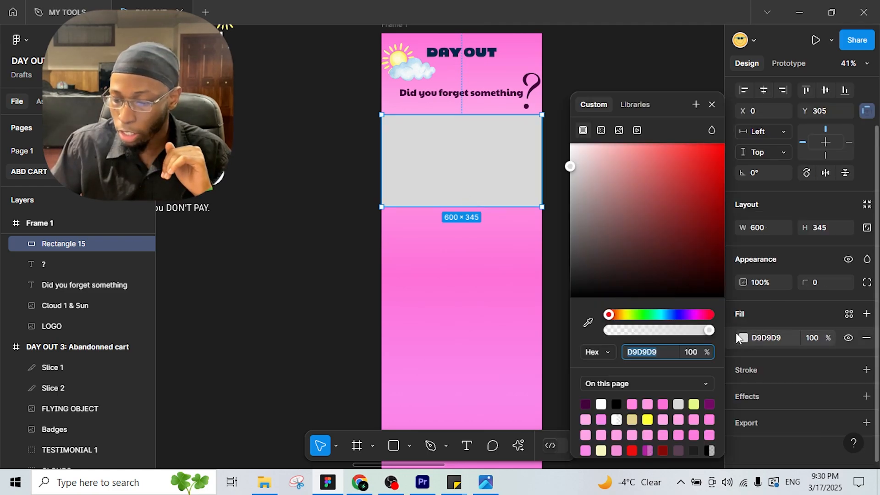
{"action": "left_click", "coordinate": [617, 404]}
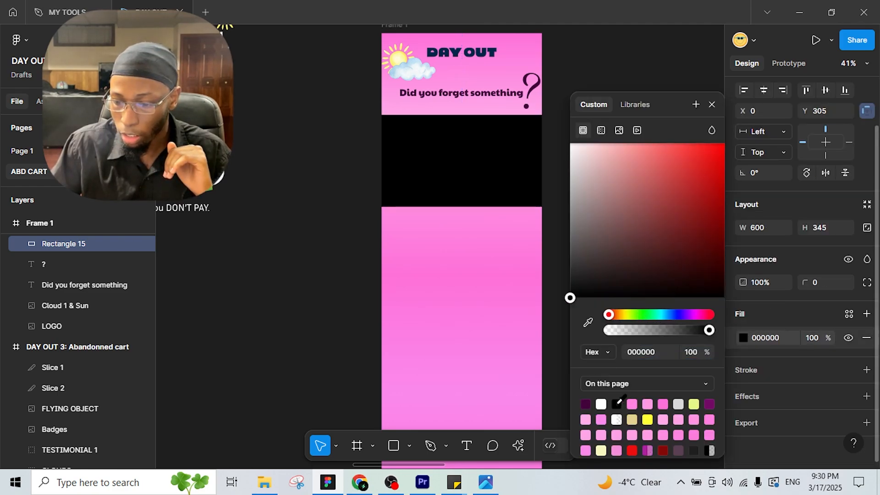
{"action": "left_click_drag", "start_coordinate": [585, 263], "coordinate": [569, 282]}
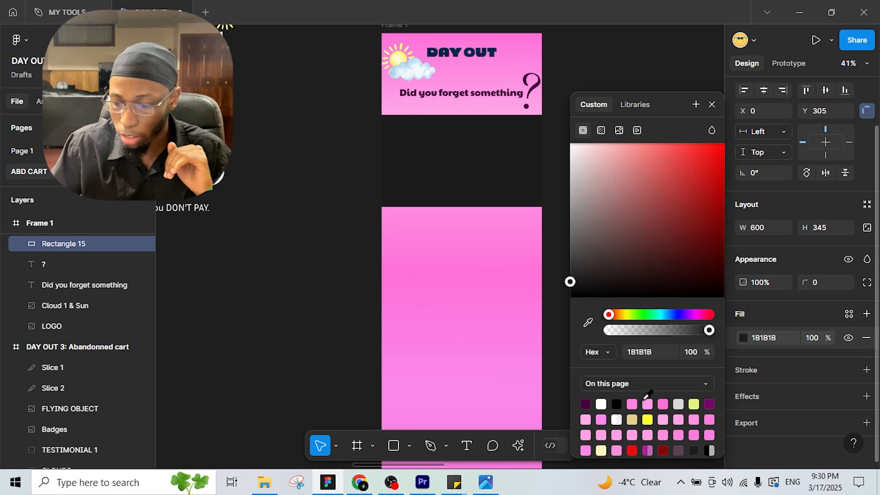
{"action": "left_click", "coordinate": [467, 446]}
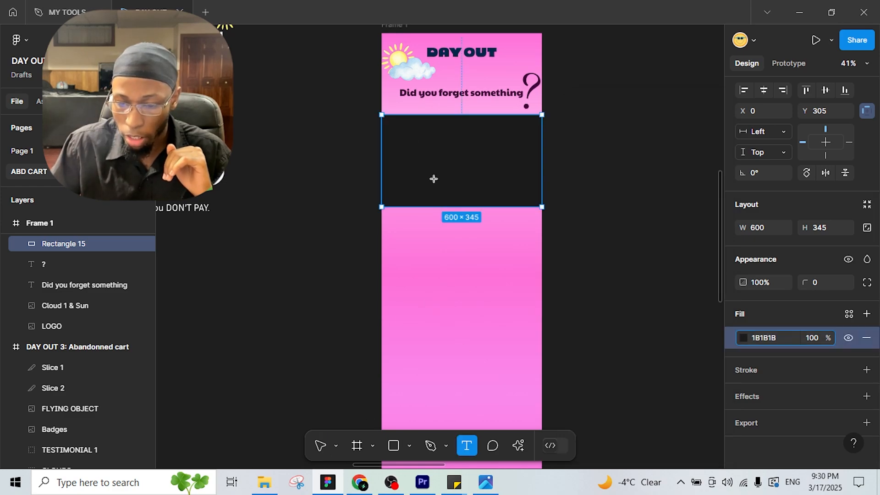
{"action": "left_click_drag", "start_coordinate": [409, 144], "coordinate": [526, 166]}
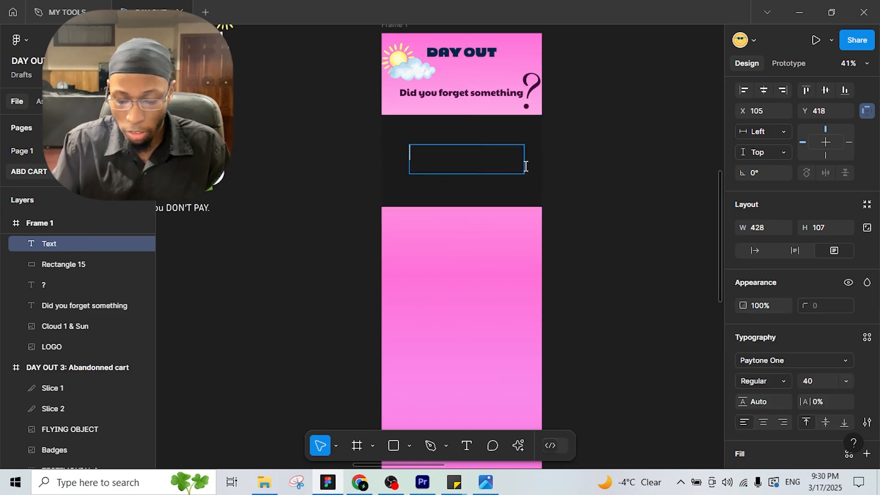
Step: Type 'any product' on the dark band, fit its box, and centre it horizontally
{"action": "type", "text": "any proc"}
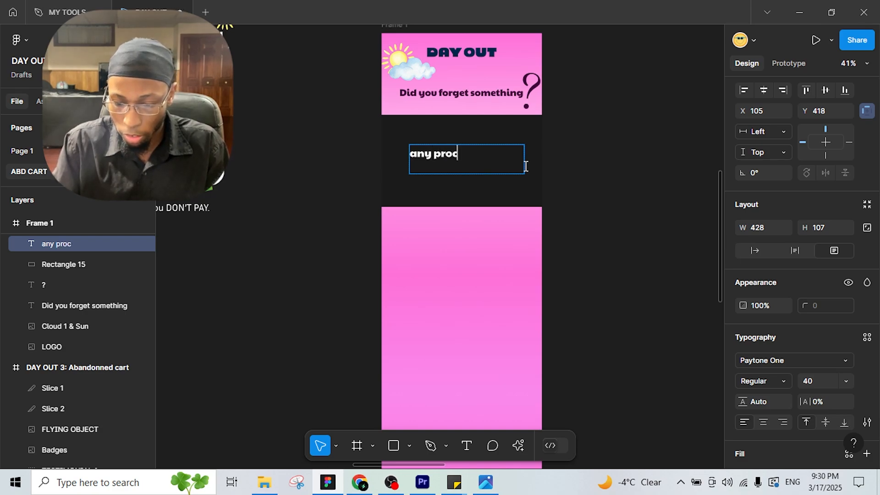
{"action": "key", "text": "BackSpace"}
{"action": "type", "text": "duct"}
{"action": "key", "text": "Escape"}
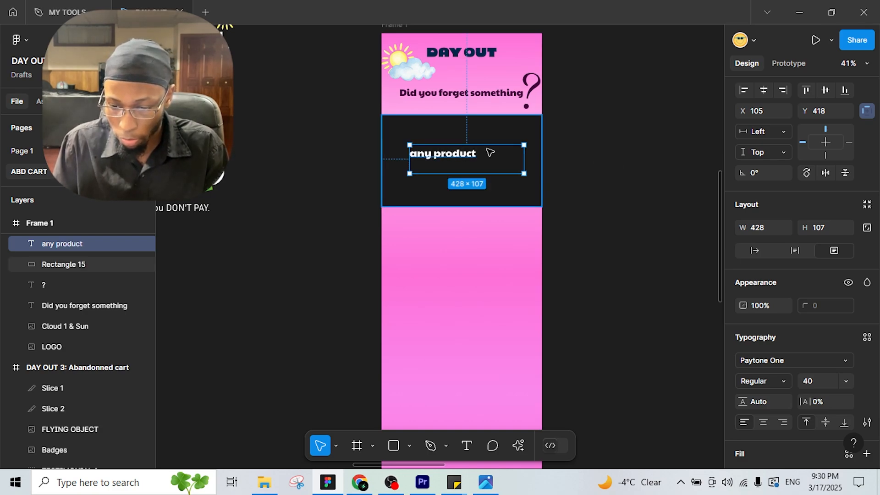
{"action": "left_click_drag", "start_coordinate": [525, 155], "coordinate": [476, 161]}
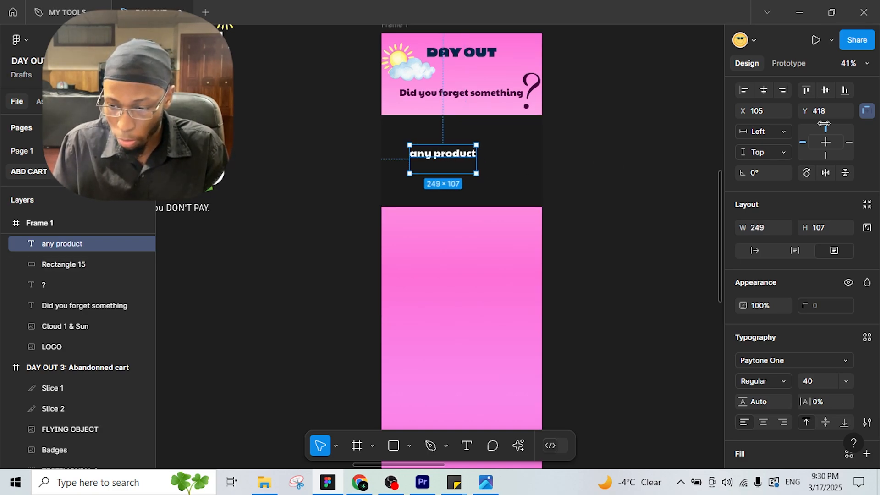
{"action": "left_click", "coordinate": [764, 91]}
Step: Pan over to the reference email design and back to Frame 1
{"action": "left_click_drag", "start_coordinate": [382, 214], "coordinate": [645, 211]}
{"action": "left_click_drag", "start_coordinate": [343, 262], "coordinate": [607, 234]}
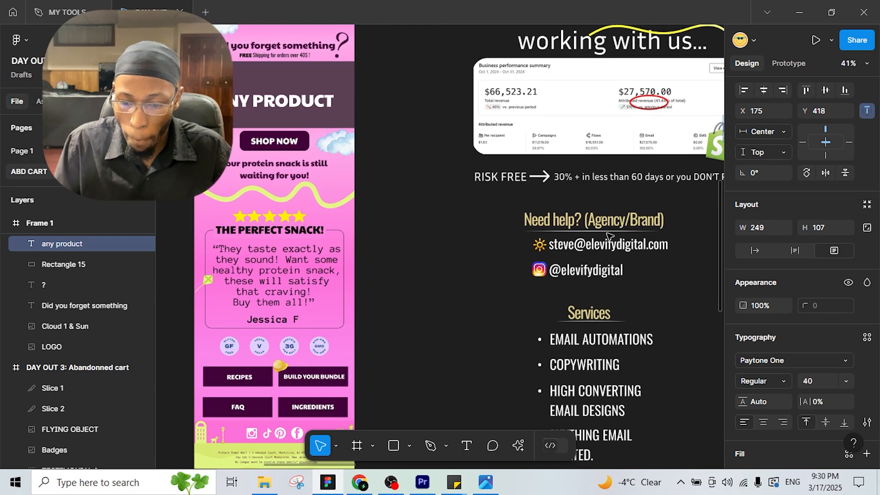
{"action": "scroll", "coordinate": [490, 230], "scroll_direction": "down", "scroll_amount": 2}
{"action": "left_click_drag", "start_coordinate": [421, 186], "coordinate": [202, 155]}
{"action": "scroll", "coordinate": [658, 183], "scroll_direction": "up", "scroll_amount": 2}
{"action": "left_click_drag", "start_coordinate": [633, 189], "coordinate": [460, 186]}
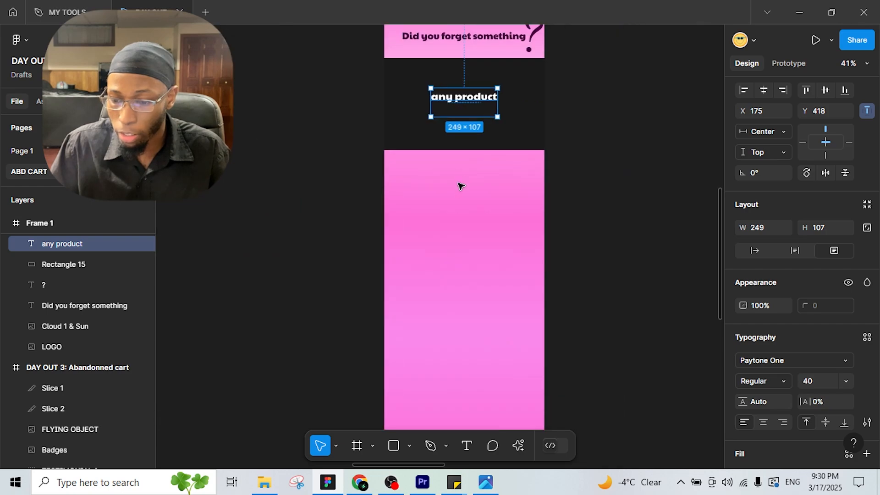
{"action": "left_click_drag", "start_coordinate": [326, 260], "coordinate": [688, 248]}
{"action": "left_click_drag", "start_coordinate": [188, 206], "coordinate": [516, 244]}
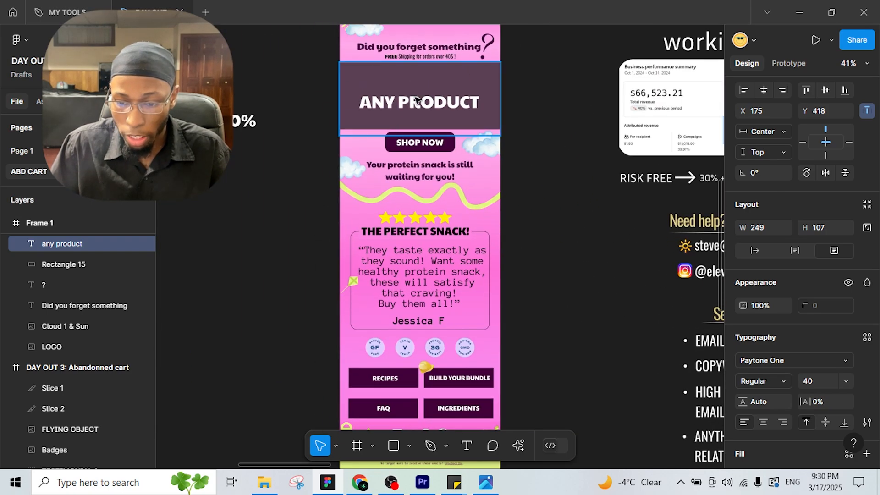
{"action": "left_click_drag", "start_coordinate": [535, 156], "coordinate": [497, 169]}
{"action": "left_click_drag", "start_coordinate": [398, 165], "coordinate": [77, 169]}
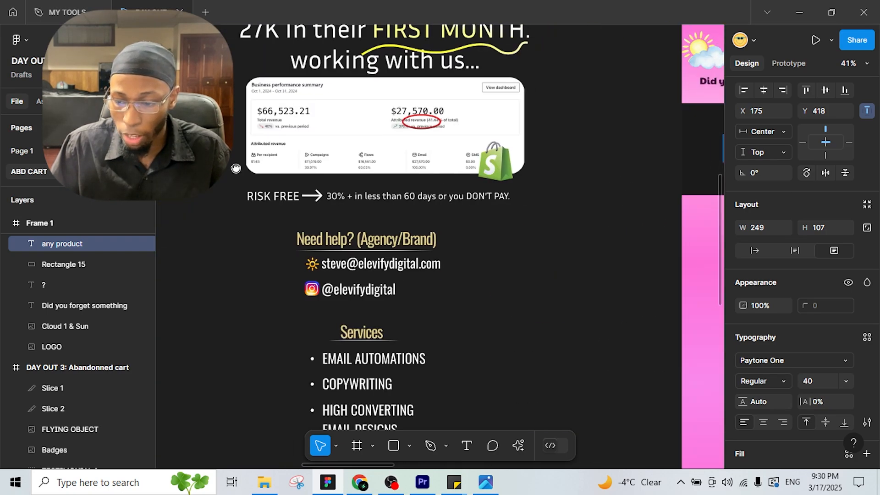
{"action": "left_click_drag", "start_coordinate": [642, 152], "coordinate": [378, 160]}
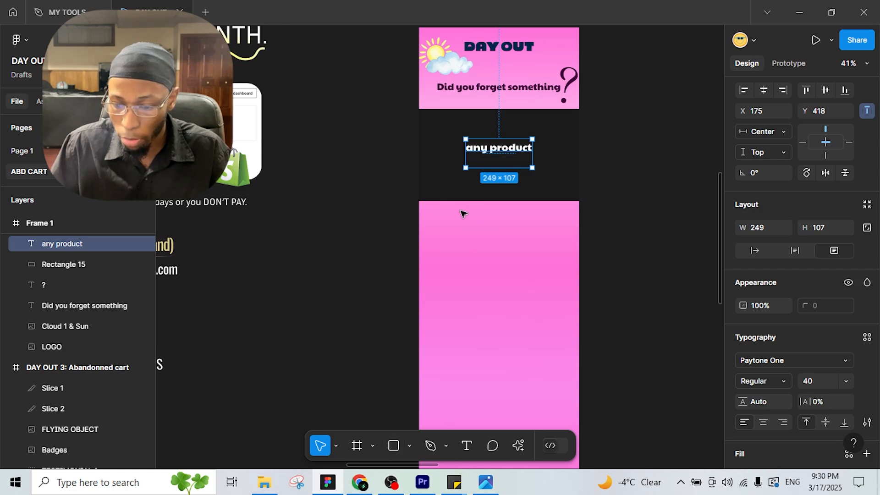
Step: Draw a dark purple button rectangle with rounded corners below the dark band
{"action": "left_click", "coordinate": [393, 445]}
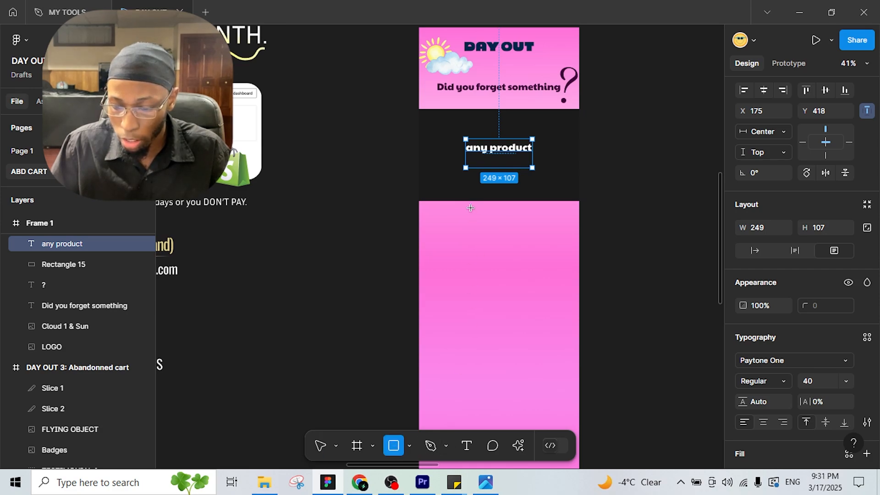
{"action": "mouse_move", "coordinate": [465, 208]}
{"action": "left_mouse_down"}
{"action": "mouse_move", "coordinate": [540, 225]}
{"action": "mouse_move", "coordinate": [503, 216]}
{"action": "left_mouse_up"}
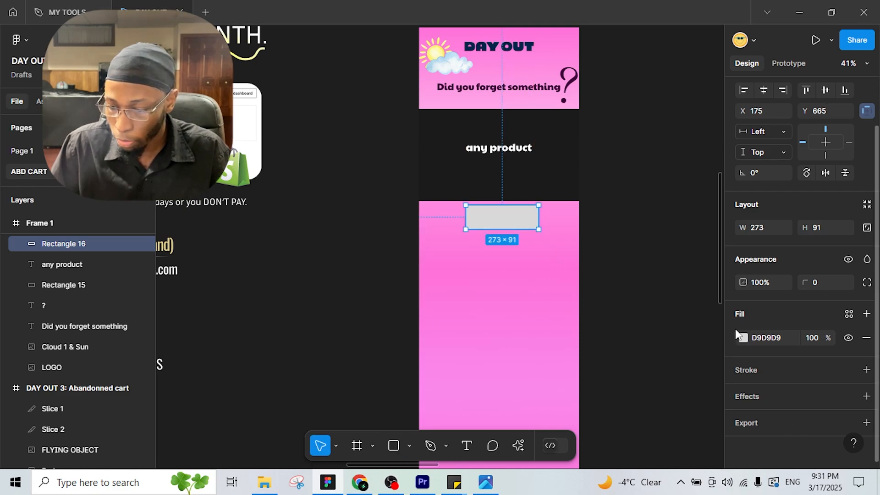
{"action": "left_click", "coordinate": [743, 338]}
{"action": "left_click", "coordinate": [602, 404]}
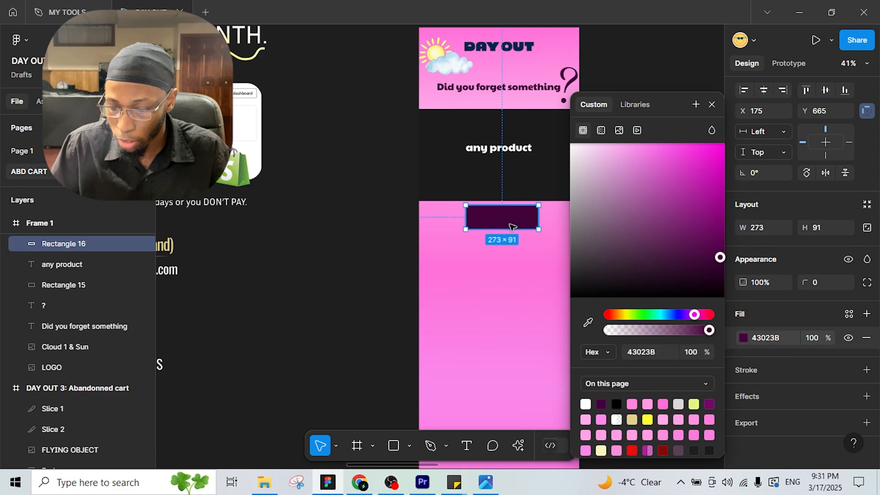
{"action": "mouse_move", "coordinate": [806, 282]}
{"action": "left_mouse_down"}
{"action": "mouse_move", "coordinate": [850, 301]}
{"action": "mouse_move", "coordinate": [874, 284]}
{"action": "mouse_move", "coordinate": [817, 290]}
{"action": "left_mouse_up"}
{"action": "scroll", "coordinate": [505, 256], "scroll_direction": "up", "scroll_amount": 3}
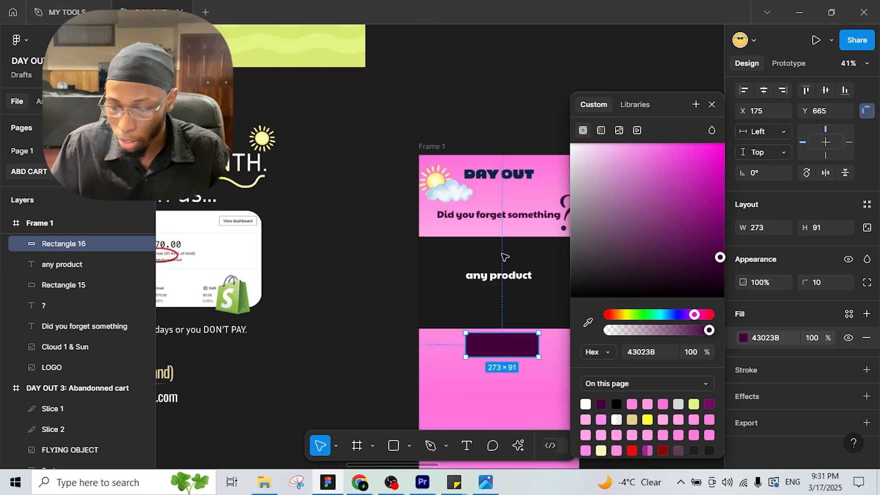
{"action": "scroll", "coordinate": [525, 293], "scroll_direction": "down", "scroll_amount": 1}
{"action": "scroll", "coordinate": [527, 308], "scroll_direction": "up", "scroll_amount": 4}
Step: Add 'SHOP NOW' text on the purple button
{"action": "left_click", "coordinate": [465, 447]}
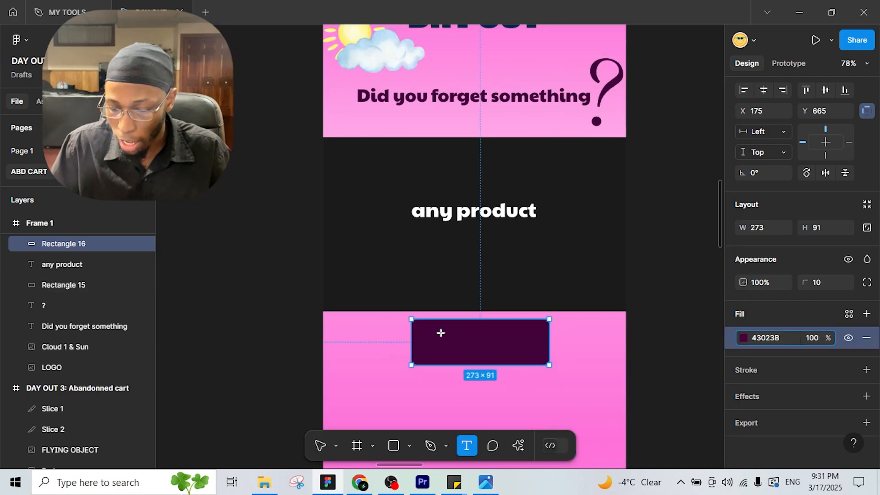
{"action": "left_click_drag", "start_coordinate": [427, 333], "coordinate": [538, 350]}
{"action": "type", "text": "shop"}
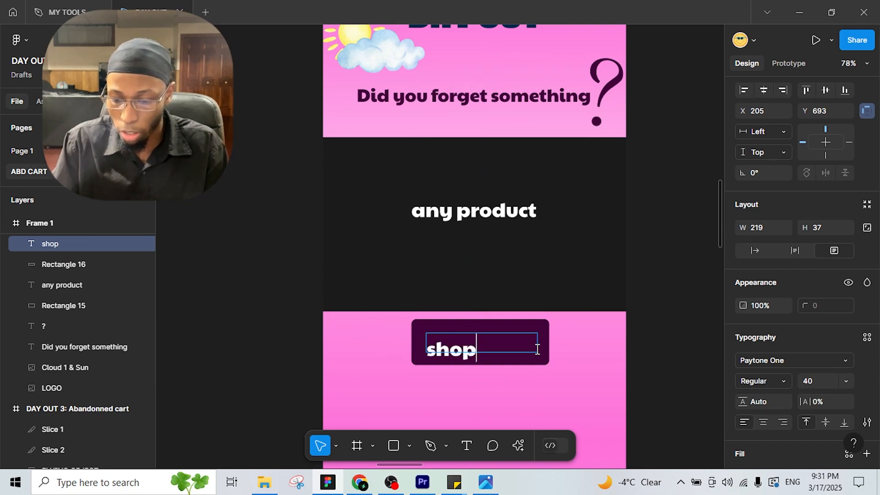
{"action": "key", "text": "BackSpace"}
{"action": "key", "text": "BackSpace"}
{"action": "key", "text": "BackSpace"}
{"action": "key", "text": "BackSpace"}
{"action": "type", "text": "SHOP NOW"}
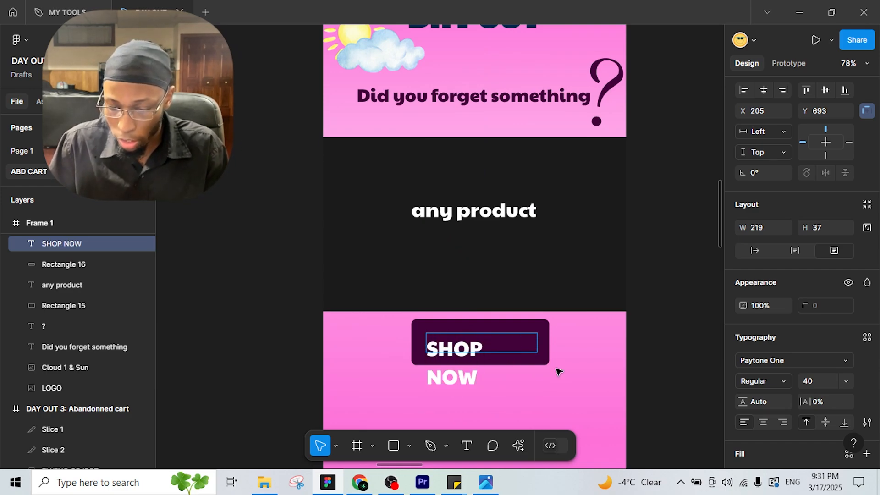
{"action": "key", "text": "Escape"}
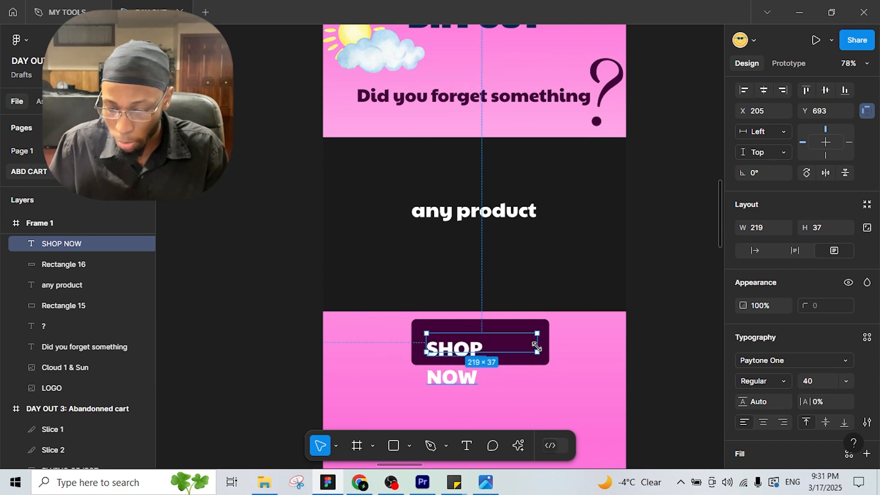
Step: Widen SHOP NOW to one line and horizontally centre both the text and the button box
{"action": "left_click_drag", "start_coordinate": [544, 343], "coordinate": [541, 345]}
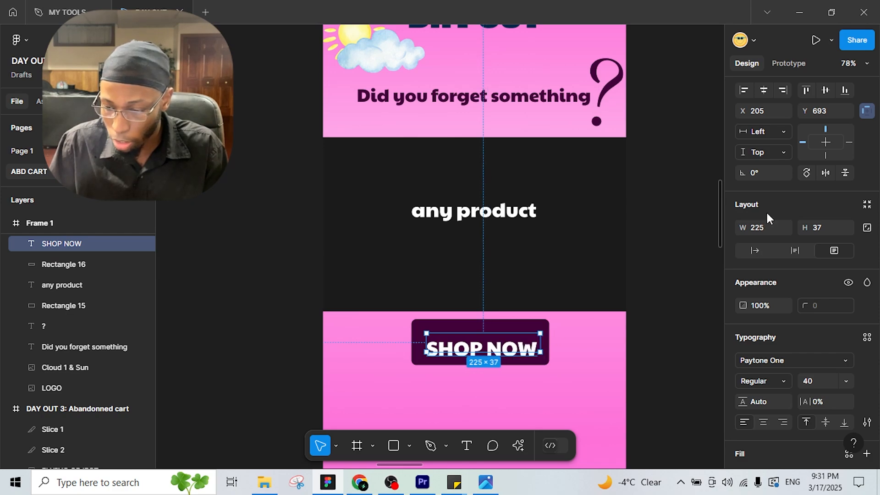
{"action": "left_click", "coordinate": [765, 91]}
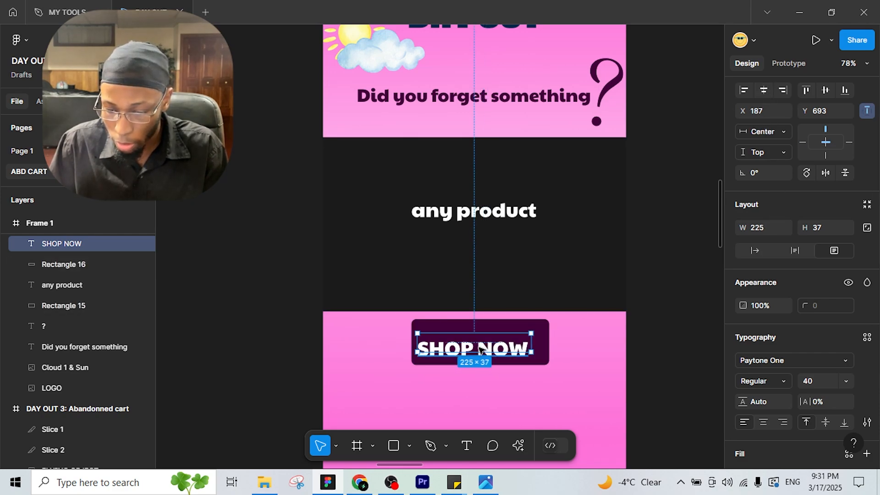
{"action": "left_click_drag", "start_coordinate": [479, 351], "coordinate": [531, 339]}
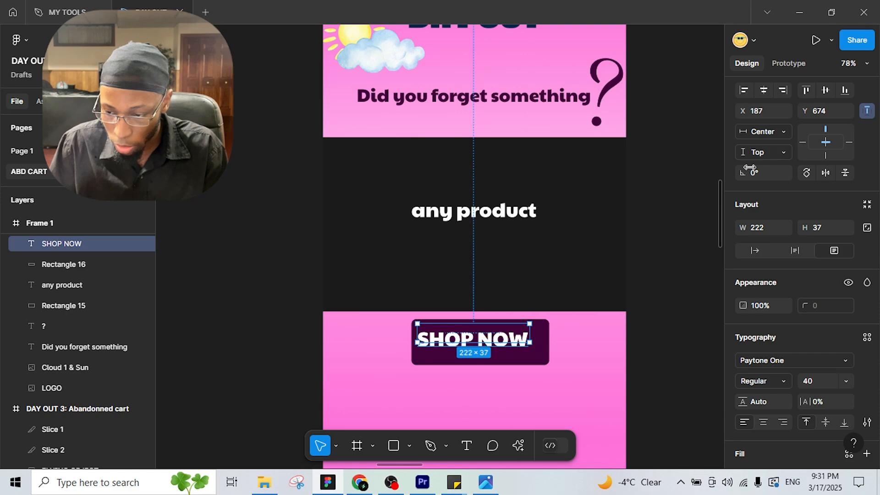
{"action": "left_click", "coordinate": [765, 94]}
{"action": "left_click", "coordinate": [546, 356]}
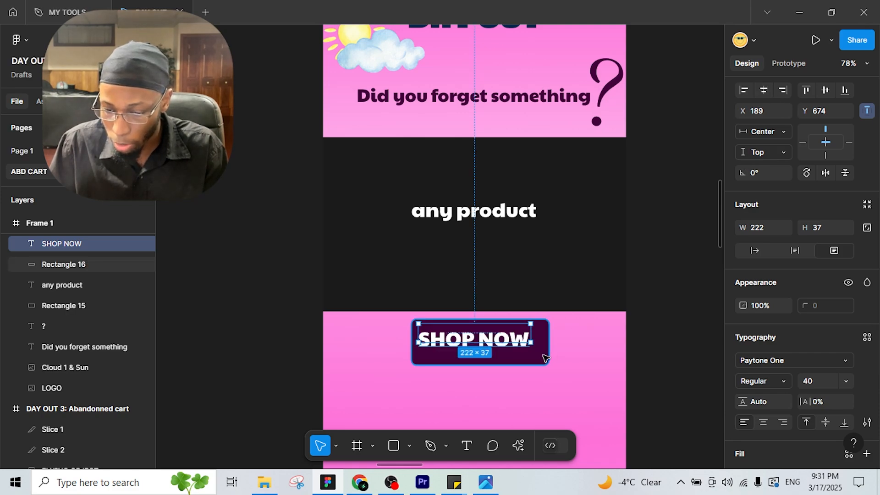
{"action": "left_click", "coordinate": [765, 91]}
{"action": "left_click_drag", "start_coordinate": [482, 355], "coordinate": [478, 344]}
{"action": "left_click", "coordinate": [587, 338]}
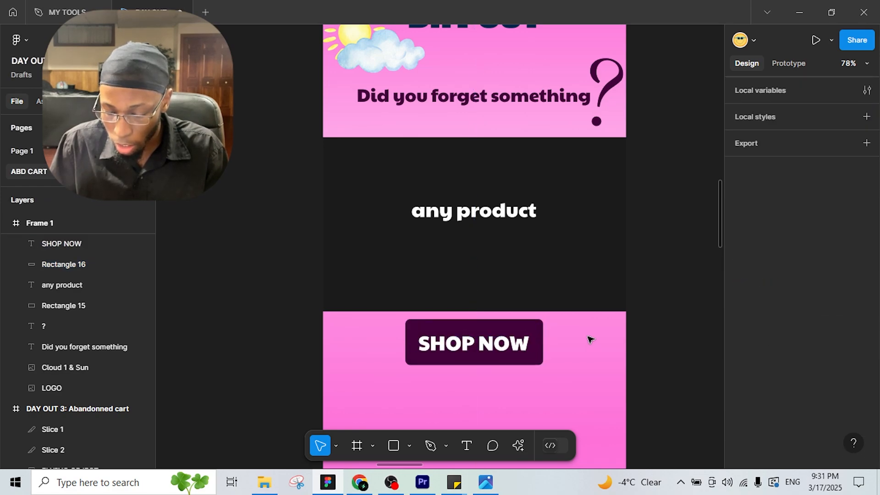
Step: Pan over to the longer abandoned-cart reference design and back to Frame 1
{"action": "scroll", "coordinate": [573, 342], "scroll_direction": "down", "scroll_amount": 3}
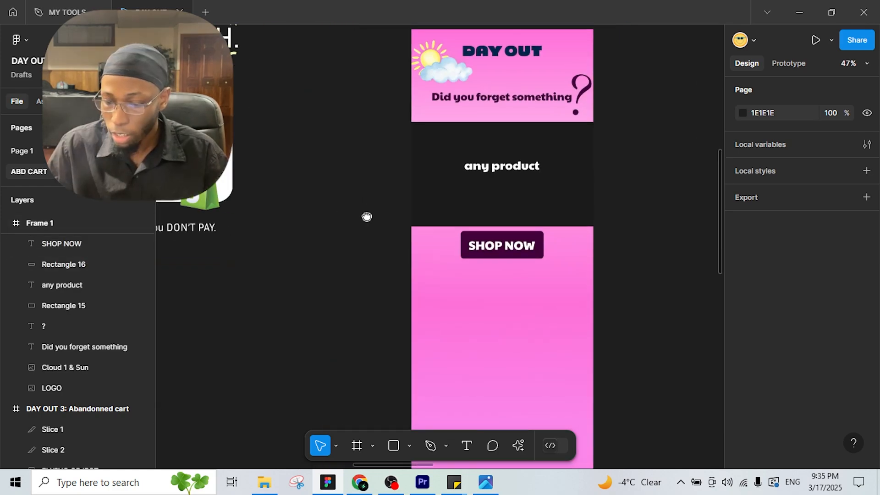
{"action": "left_click_drag", "start_coordinate": [366, 217], "coordinate": [758, 292]}
{"action": "left_click_drag", "start_coordinate": [251, 132], "coordinate": [474, 197]}
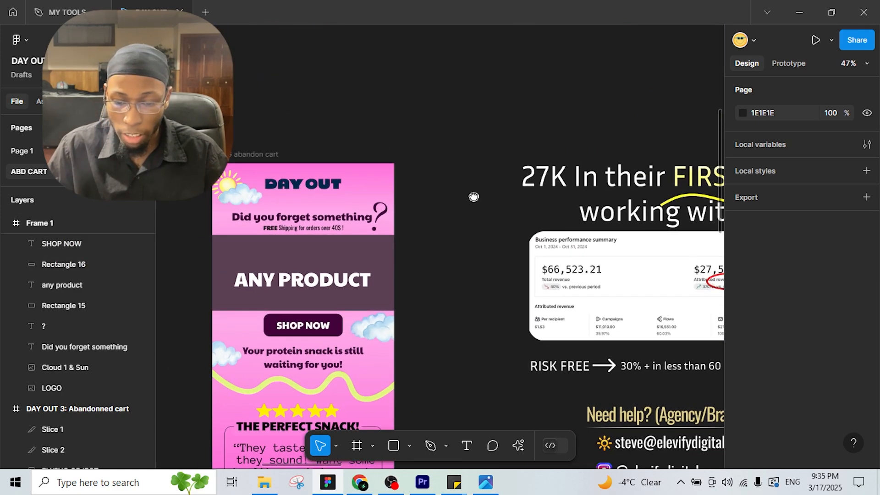
{"action": "left_click_drag", "start_coordinate": [216, 221], "coordinate": [263, 221]}
{"action": "left_click_drag", "start_coordinate": [624, 206], "coordinate": [466, 182]}
{"action": "left_click_drag", "start_coordinate": [243, 206], "coordinate": [255, 203]}
{"action": "left_click_drag", "start_coordinate": [642, 208], "coordinate": [236, 194]}
{"action": "left_click_drag", "start_coordinate": [528, 174], "coordinate": [391, 171]}
{"action": "scroll", "coordinate": [520, 197], "scroll_direction": "up", "scroll_amount": 1}
Step: Add a 'FREE' text layer just under the headline
{"action": "key", "text": "t"}
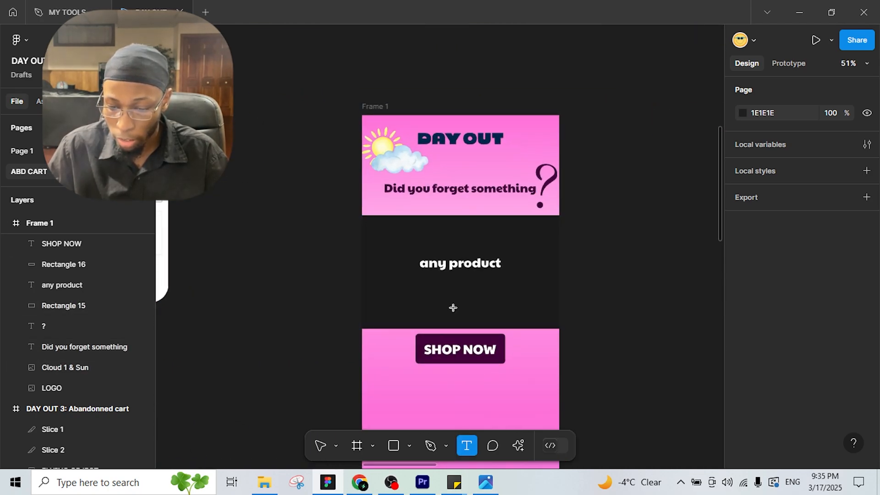
{"action": "left_click", "coordinate": [424, 209]}
{"action": "type", "text": "FREE"}
{"action": "key", "text": "Escape"}
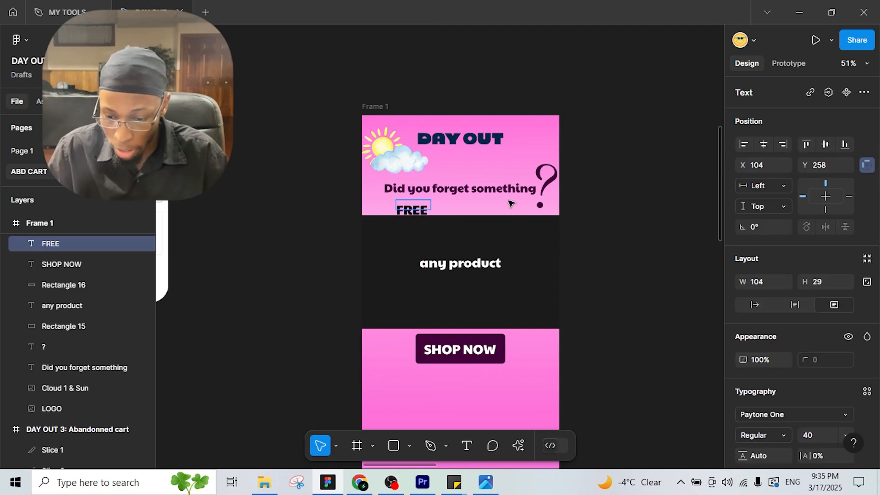
{"action": "left_click", "coordinate": [426, 206]}
{"action": "left_click_drag", "start_coordinate": [418, 205], "coordinate": [415, 203]}
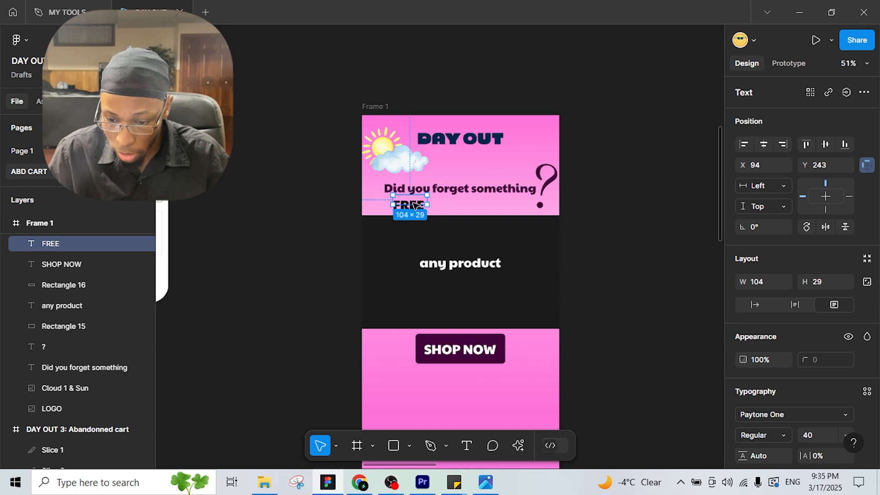
Step: Add an Oswald size-32 'Shipping for orders over $40' line beside FREE
{"action": "left_click", "coordinate": [463, 446]}
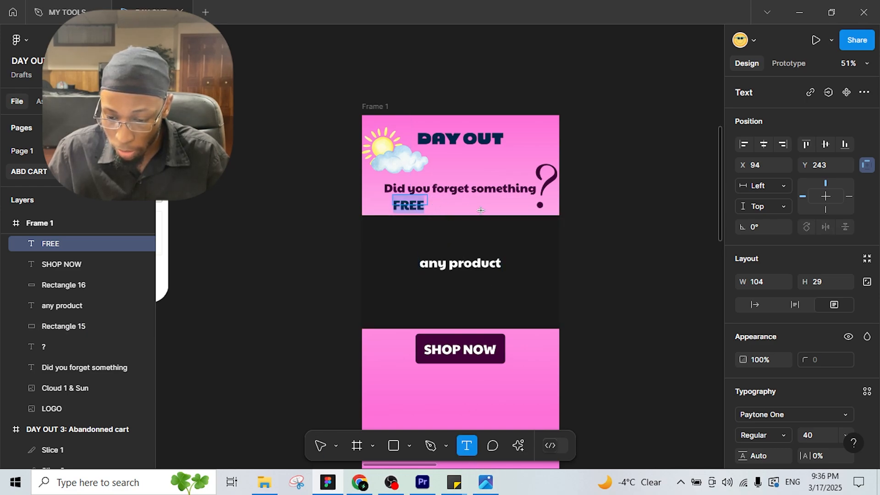
{"action": "left_click_drag", "start_coordinate": [432, 199], "coordinate": [531, 210]}
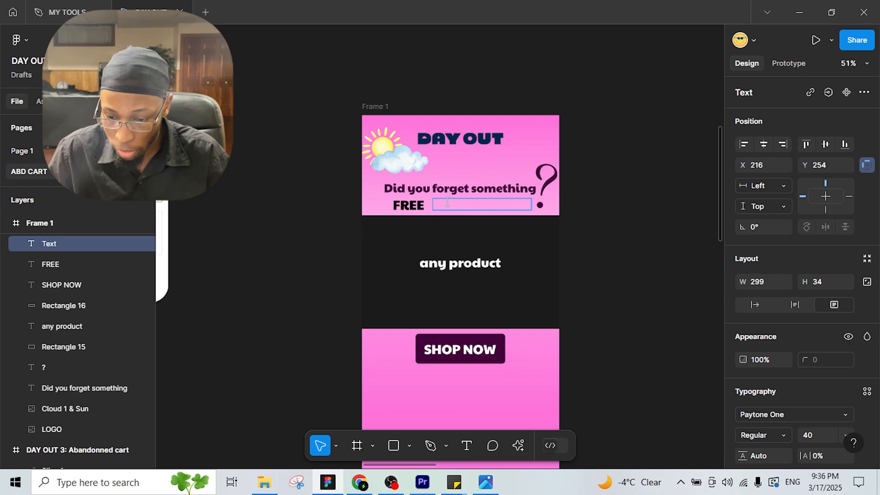
{"action": "type", "text": "Ship"}
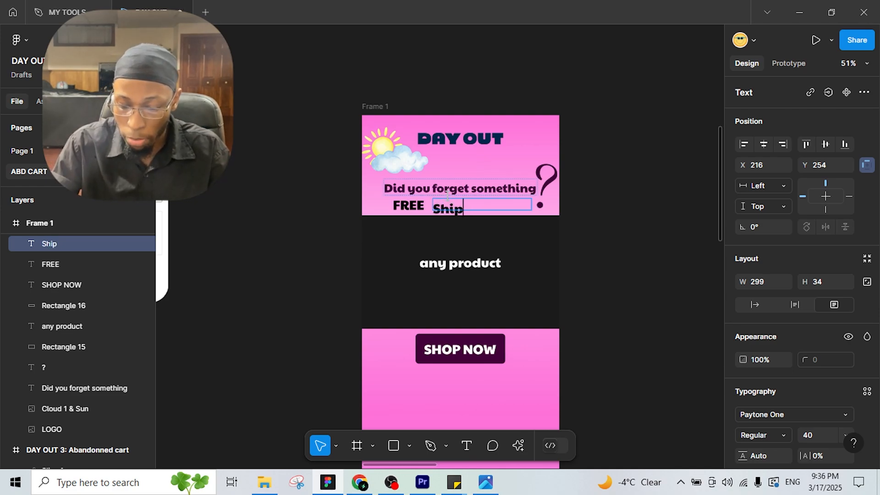
{"action": "type", "text": "ping for"}
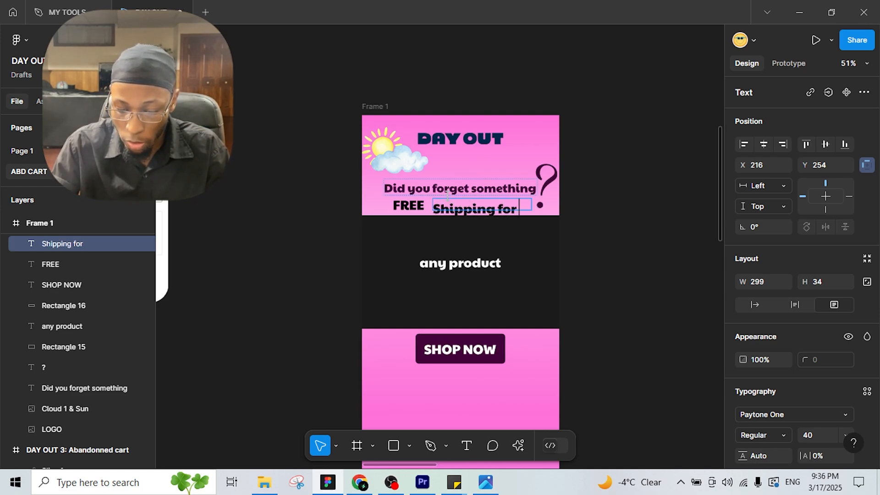
{"action": "type", "text": " orders o"}
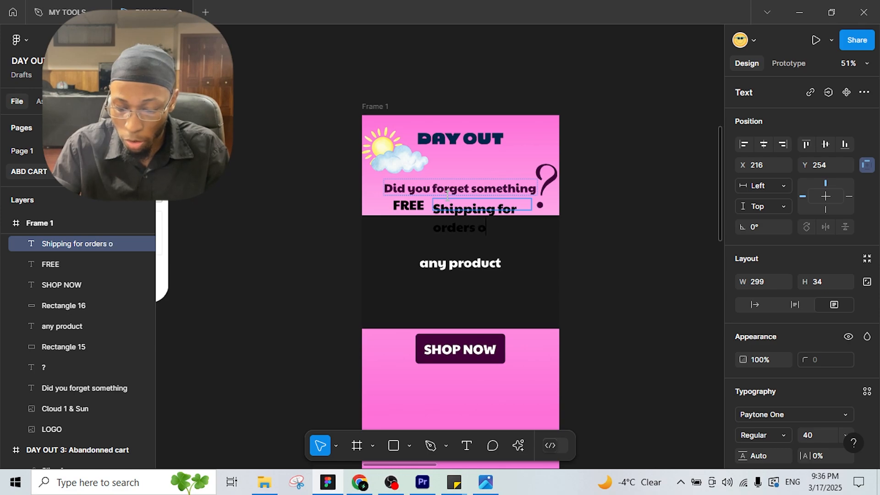
{"action": "type", "text": "ver $40!"}
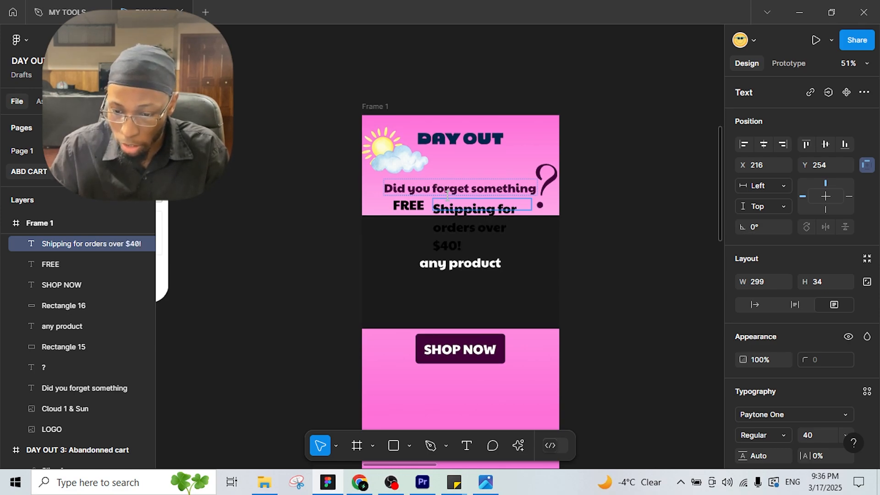
{"action": "key", "text": "Escape"}
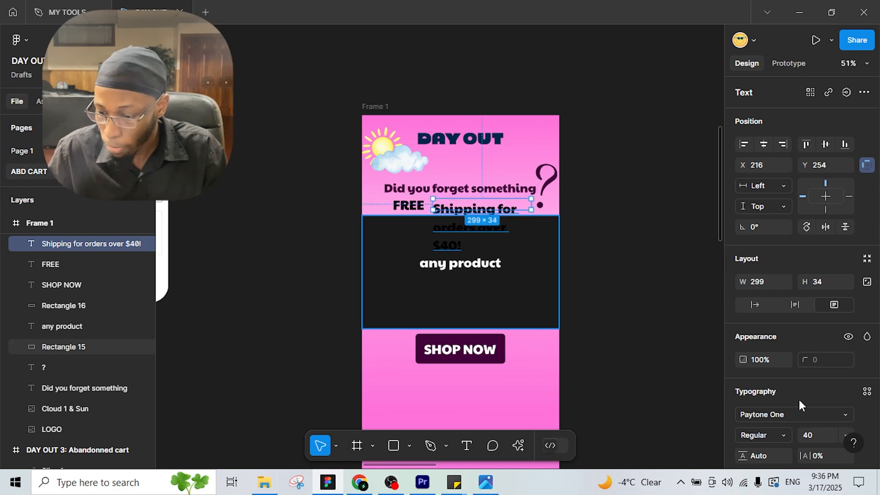
{"action": "left_click", "coordinate": [844, 433]}
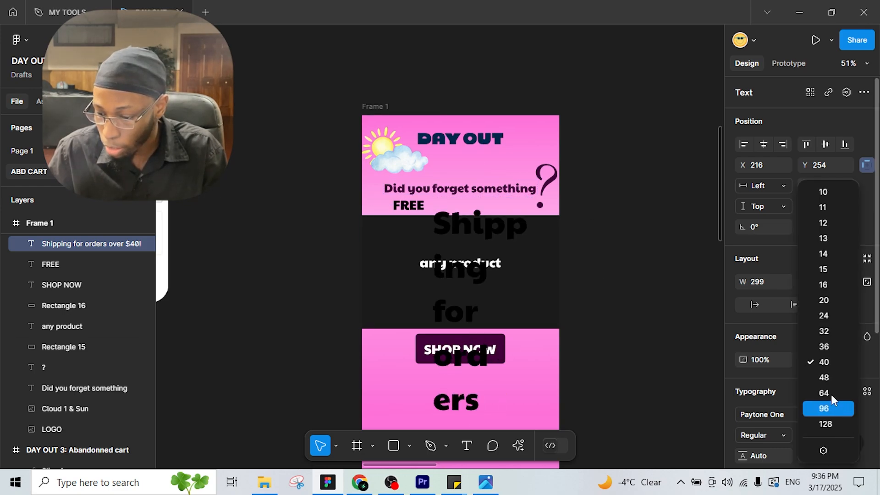
{"action": "left_click", "coordinate": [816, 331]}
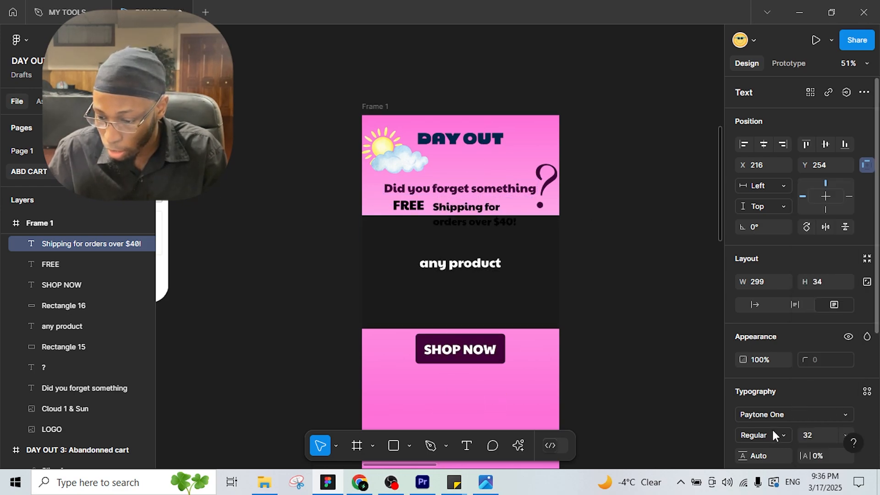
{"action": "left_click", "coordinate": [851, 413]}
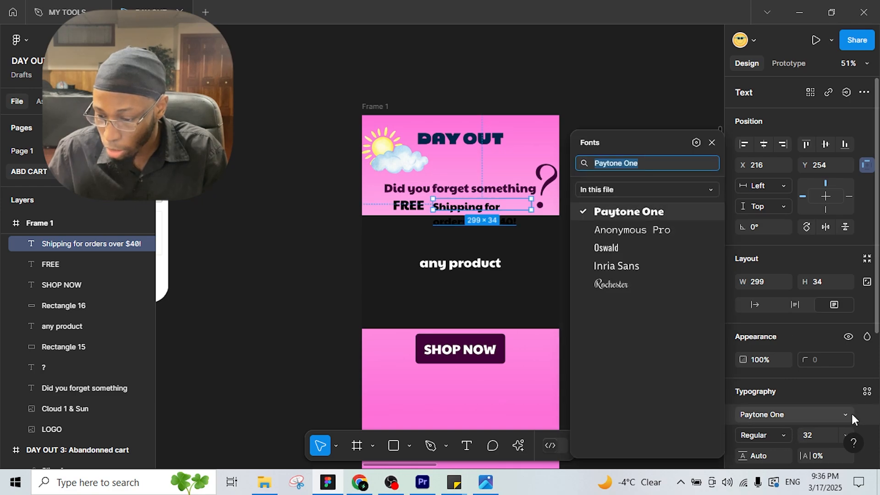
{"action": "left_click", "coordinate": [632, 246]}
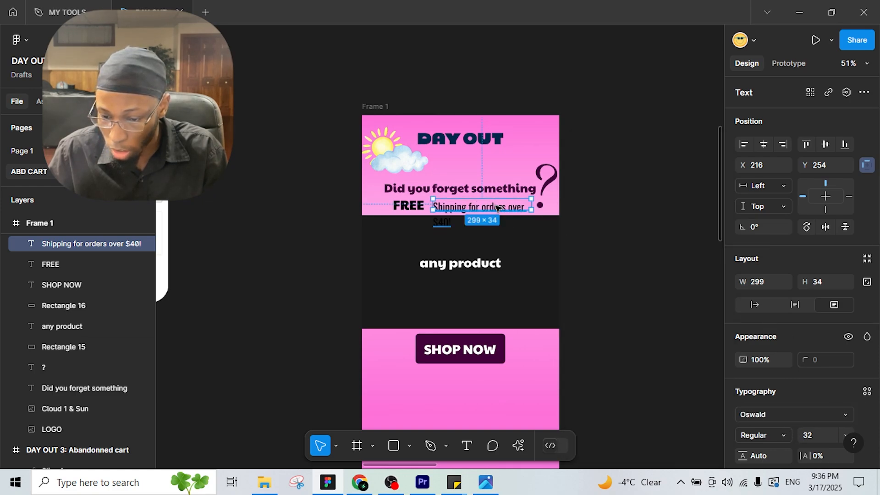
{"action": "left_click_drag", "start_coordinate": [543, 205], "coordinate": [548, 205]}
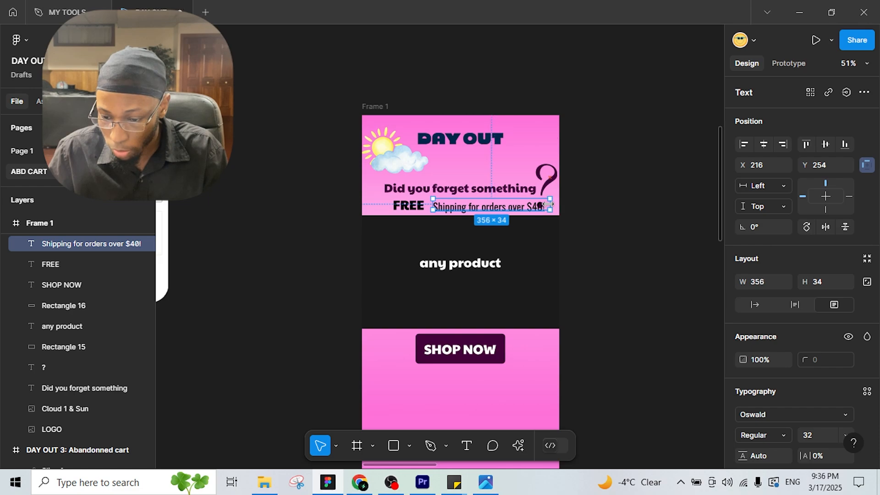
{"action": "left_click_drag", "start_coordinate": [457, 207], "coordinate": [450, 206]}
Step: Set FREE to size 32 and align it with the shipping line
{"action": "left_click", "coordinate": [407, 205]}
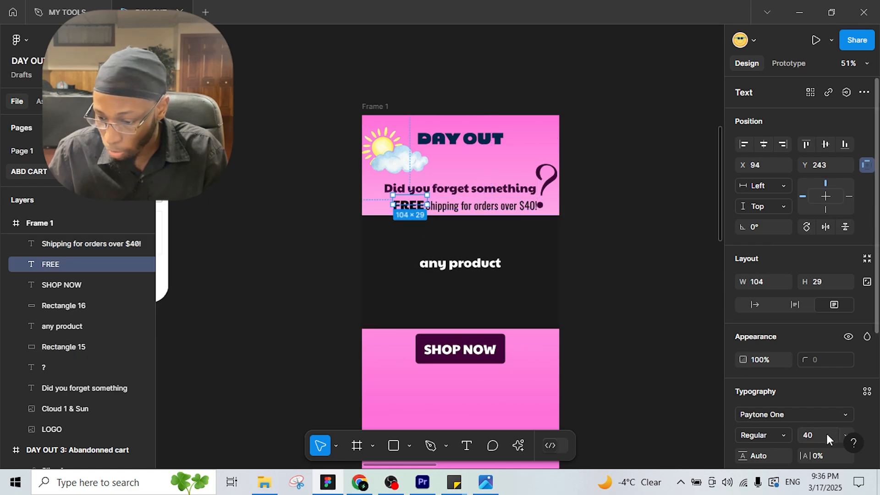
{"action": "left_click", "coordinate": [846, 435]}
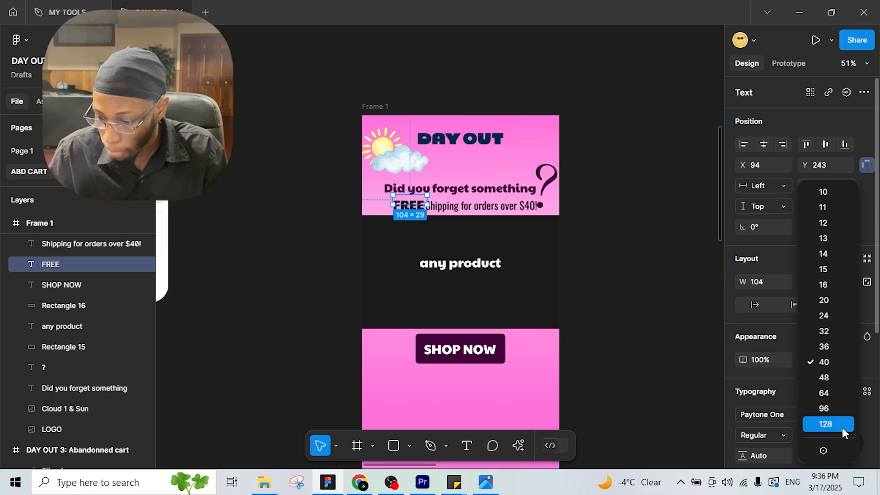
{"action": "left_click", "coordinate": [826, 331]}
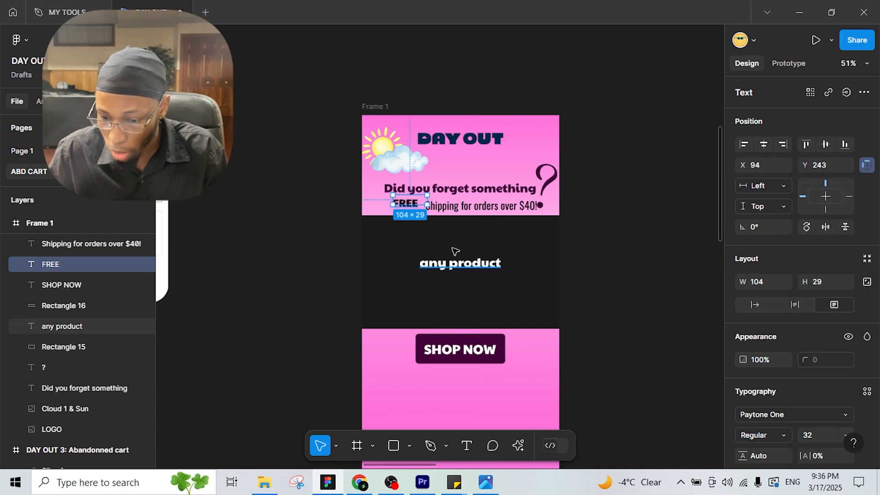
{"action": "scroll", "coordinate": [423, 219], "scroll_direction": "up", "scroll_amount": 2}
{"action": "scroll", "coordinate": [423, 219], "scroll_direction": "down", "scroll_amount": 1}
{"action": "scroll", "coordinate": [431, 229], "scroll_direction": "up", "scroll_amount": 5}
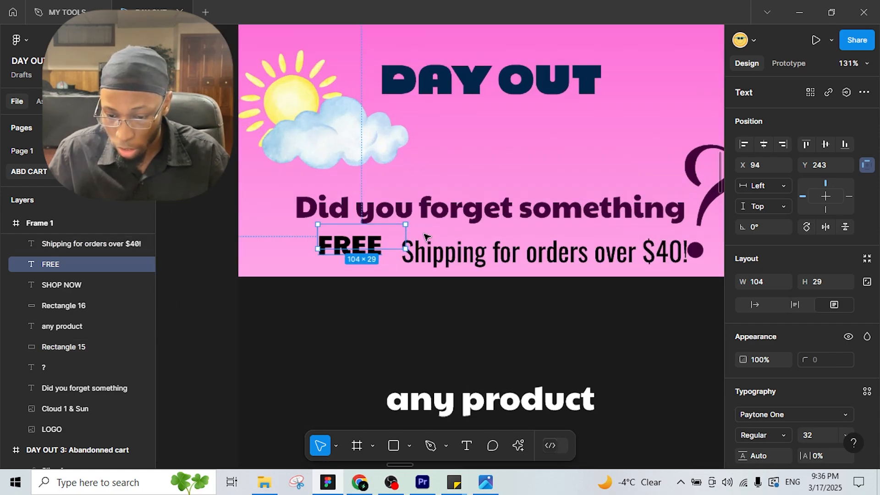
{"action": "left_click_drag", "start_coordinate": [367, 248], "coordinate": [376, 249]}
Step: Resize the shipping line to 24, set it next to FREE, and select both lines
{"action": "left_click", "coordinate": [464, 252]}
{"action": "left_click_drag", "start_coordinate": [453, 248], "coordinate": [461, 250]}
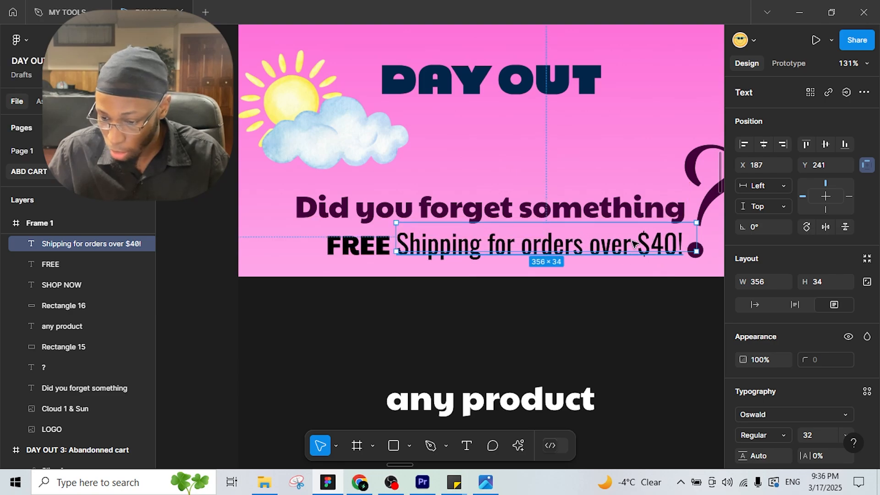
{"action": "left_click", "coordinate": [845, 435]}
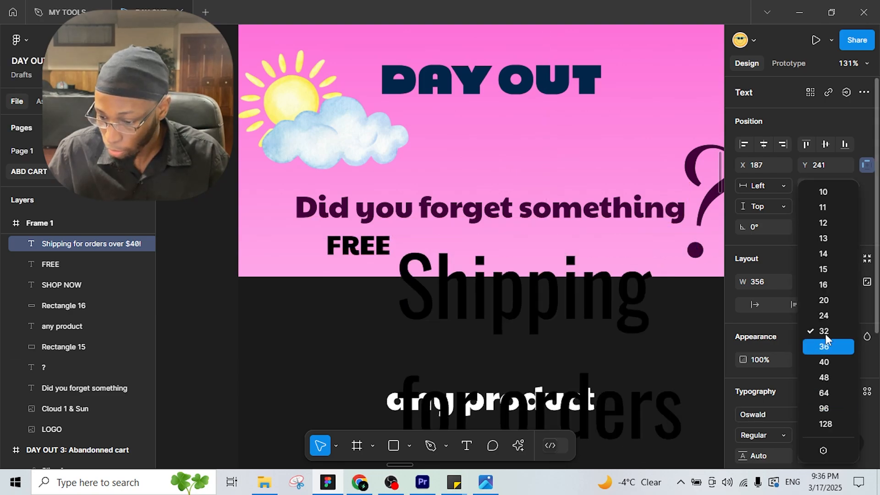
{"action": "left_click", "coordinate": [827, 318]}
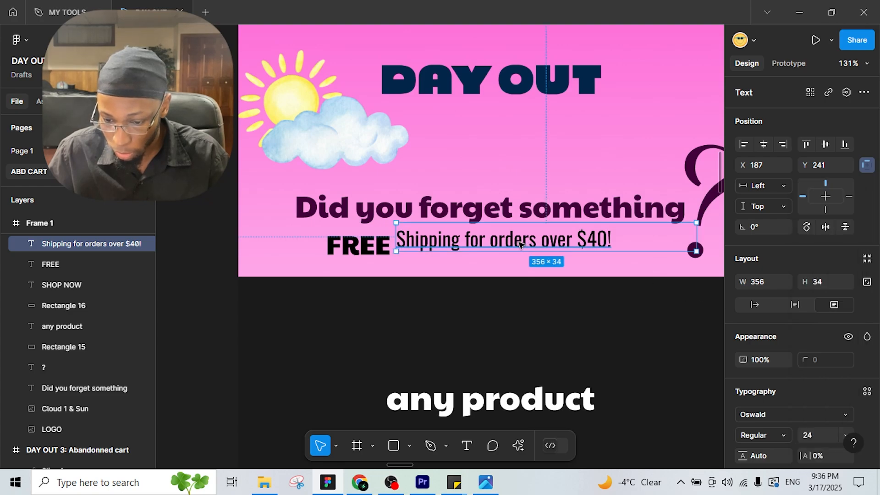
{"action": "left_click_drag", "start_coordinate": [521, 245], "coordinate": [524, 252]}
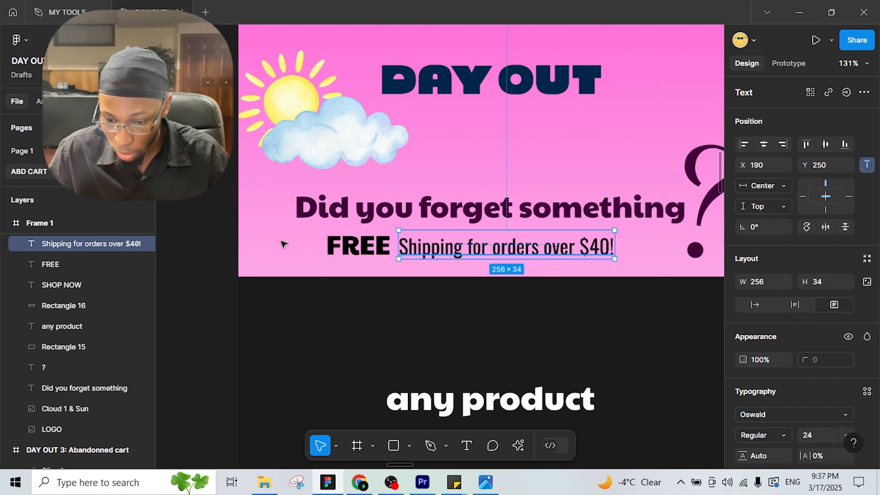
{"action": "left_click_drag", "start_coordinate": [281, 243], "coordinate": [437, 248]}
{"action": "scroll", "coordinate": [437, 247], "scroll_direction": "down", "scroll_amount": 5}
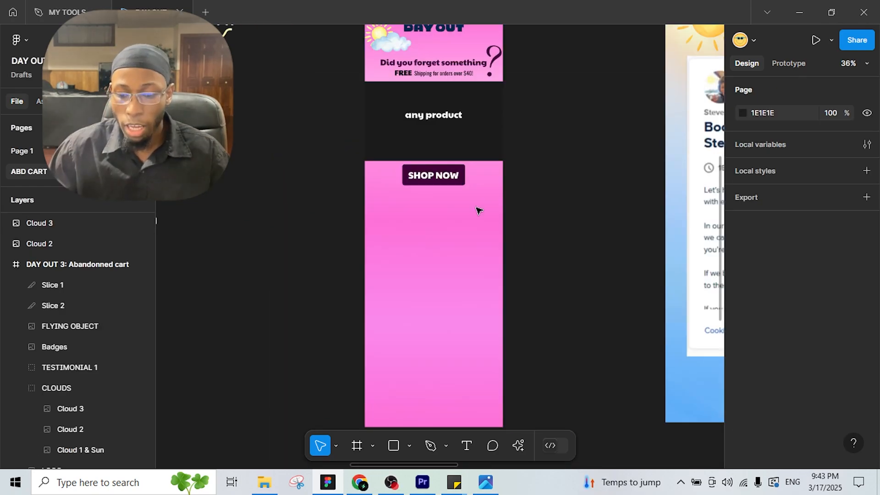
Step: Bring Cloud 3 into Frame 1 at width 400 and place it at the left edge
{"action": "scroll", "coordinate": [486, 202], "scroll_direction": "up", "scroll_amount": 6}
{"action": "scroll", "coordinate": [459, 275], "scroll_direction": "right", "scroll_amount": 2}
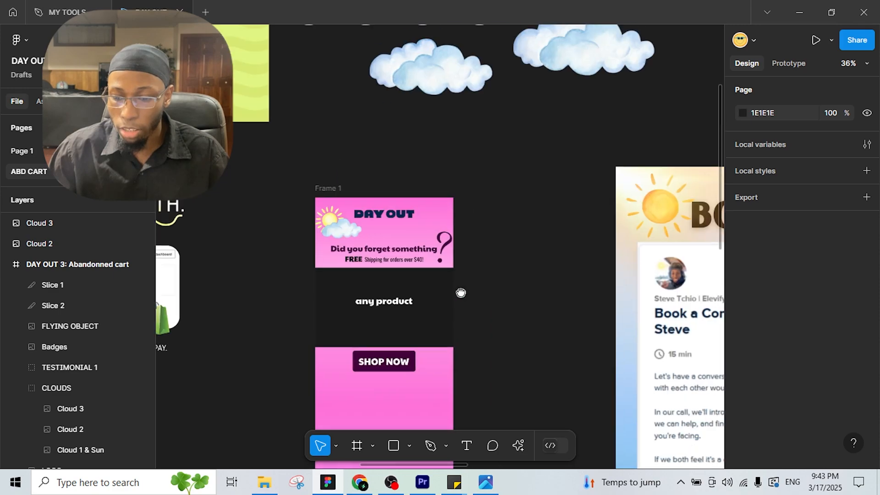
{"action": "scroll", "coordinate": [527, 133], "scroll_direction": "down", "scroll_amount": 2}
{"action": "scroll", "coordinate": [527, 133], "scroll_direction": "left", "scroll_amount": 1}
{"action": "left_click_drag", "start_coordinate": [497, 94], "coordinate": [404, 418]}
{"action": "scroll", "coordinate": [458, 276], "scroll_direction": "down", "scroll_amount": 3}
{"action": "scroll", "coordinate": [458, 275], "scroll_direction": "left", "scroll_amount": 1}
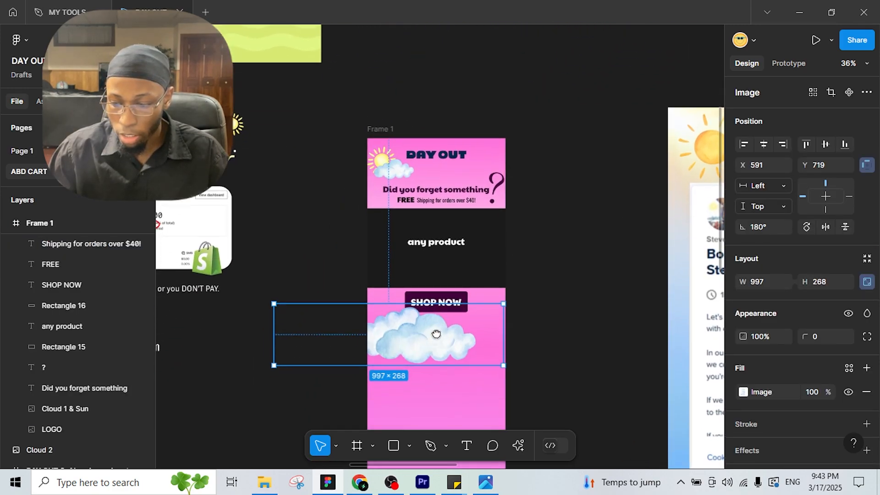
{"action": "type", "text": "4"}
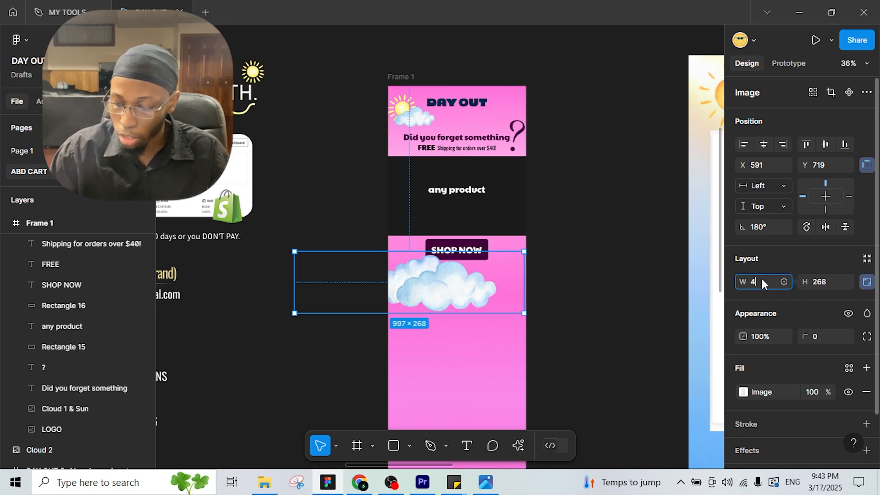
{"action": "type", "text": "00"}
{"action": "key", "text": "Return"}
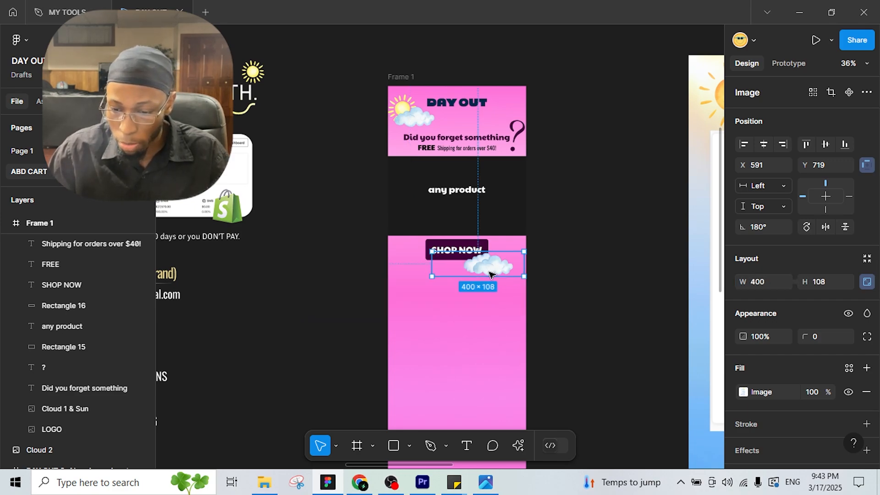
{"action": "left_click_drag", "start_coordinate": [482, 274], "coordinate": [397, 275]}
Step: Bring Cloud 2 in at width 400 and place it right of SHOP NOW
{"action": "scroll", "coordinate": [531, 202], "scroll_direction": "down", "scroll_amount": 5}
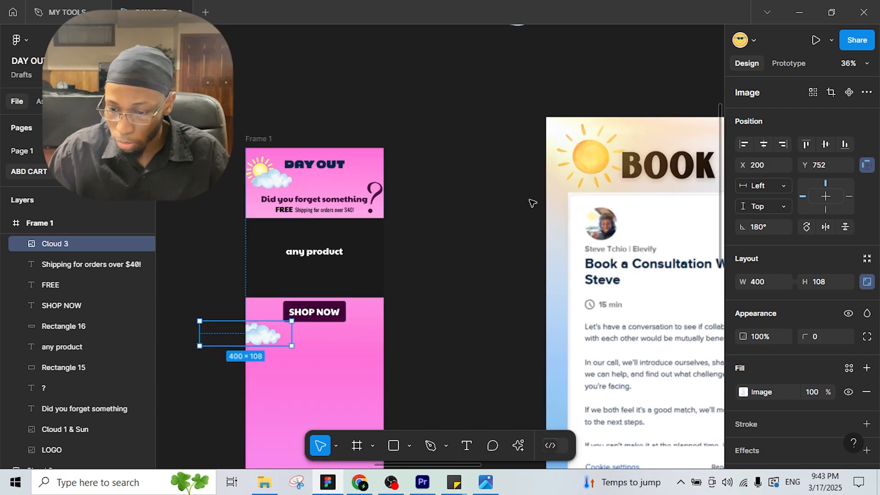
{"action": "left_click_drag", "start_coordinate": [522, 87], "coordinate": [438, 279]}
{"action": "type", "text": "400"}
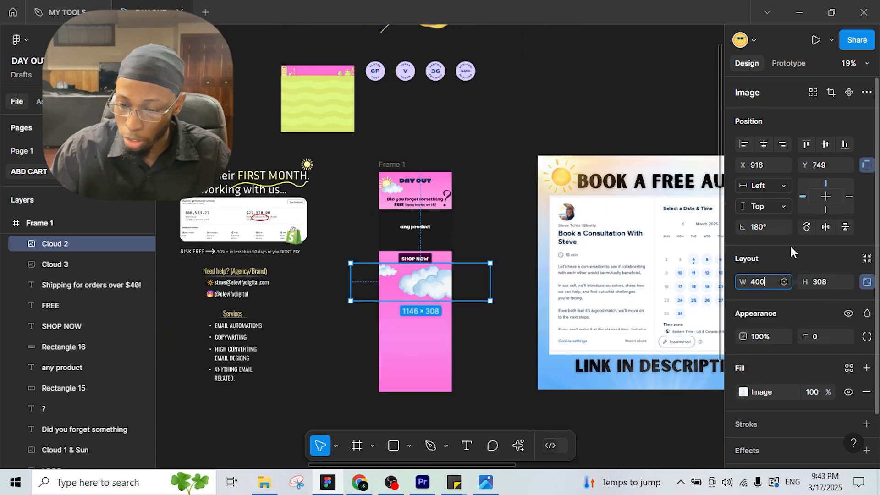
{"action": "key", "text": "Return"}
{"action": "scroll", "coordinate": [477, 267], "scroll_direction": "up", "scroll_amount": 5}
{"action": "left_click_drag", "start_coordinate": [446, 288], "coordinate": [361, 283]}
Step: Raise Cloud 3 slightly and compare the frame with the LONG abandon cart reference
{"action": "mouse_move", "coordinate": [266, 292]}
{"action": "left_mouse_down"}
{"action": "mouse_move", "coordinate": [308, 250]}
{"action": "mouse_move", "coordinate": [485, 238]}
{"action": "left_mouse_up"}
{"action": "scroll", "coordinate": [232, 274], "scroll_direction": "down", "scroll_amount": 1}
{"action": "scroll", "coordinate": [302, 249], "scroll_direction": "down", "scroll_amount": 4}
{"action": "left_click_drag", "start_coordinate": [324, 253], "coordinate": [423, 234]}
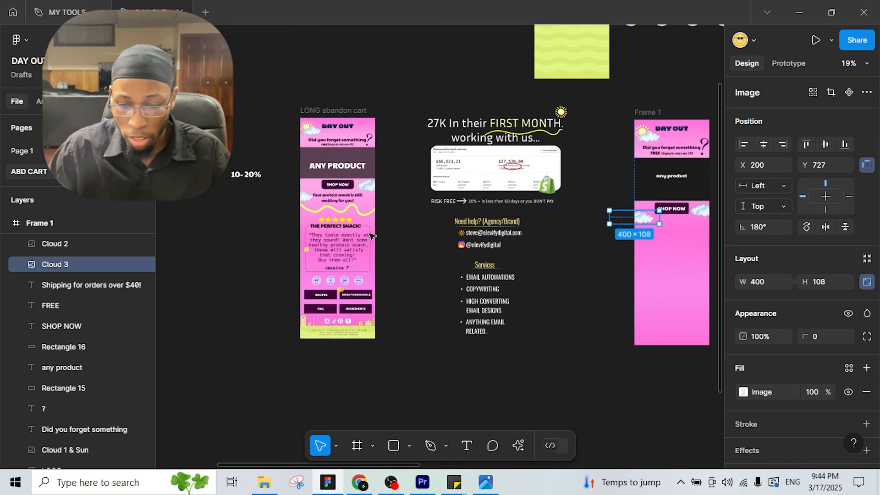
{"action": "scroll", "coordinate": [370, 235], "scroll_direction": "up", "scroll_amount": 5}
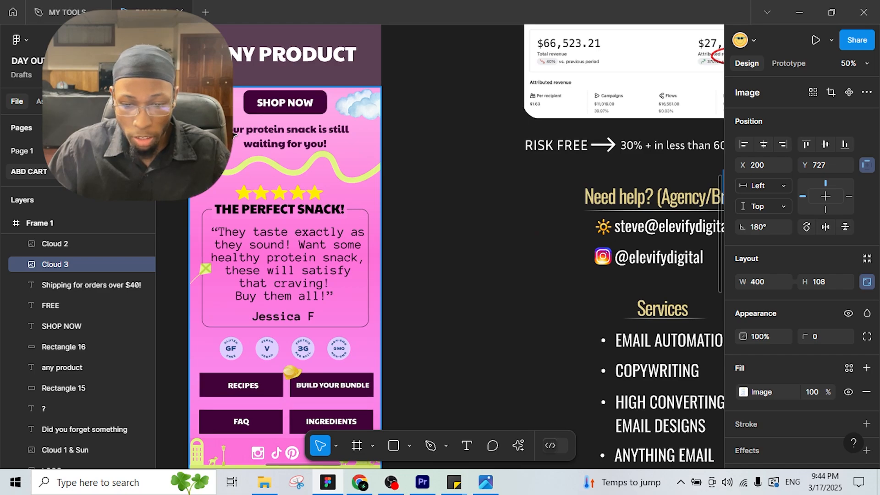
{"action": "scroll", "coordinate": [506, 209], "scroll_direction": "down", "scroll_amount": 3}
{"action": "left_click_drag", "start_coordinate": [507, 209], "coordinate": [206, 179]}
{"action": "left_click_drag", "start_coordinate": [545, 179], "coordinate": [506, 205]}
{"action": "scroll", "coordinate": [345, 185], "scroll_direction": "up", "scroll_amount": 5}
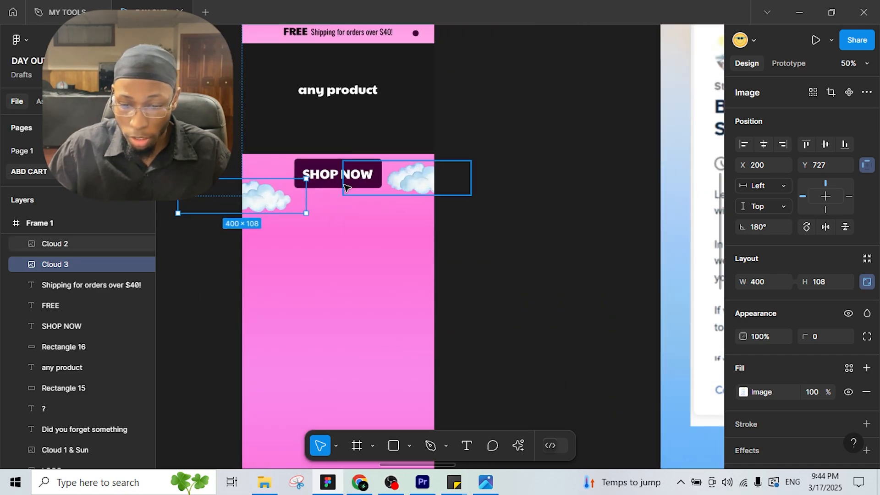
{"action": "key", "text": "t"}
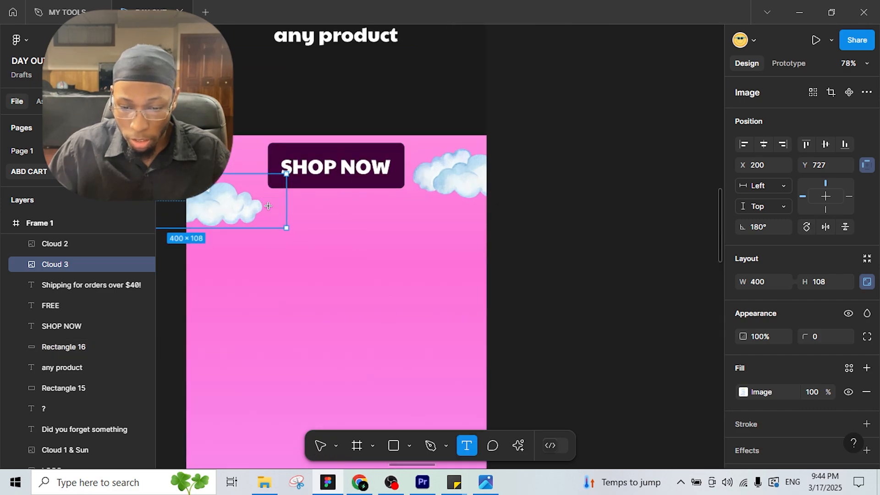
{"action": "left_click_drag", "start_coordinate": [269, 207], "coordinate": [421, 246]}
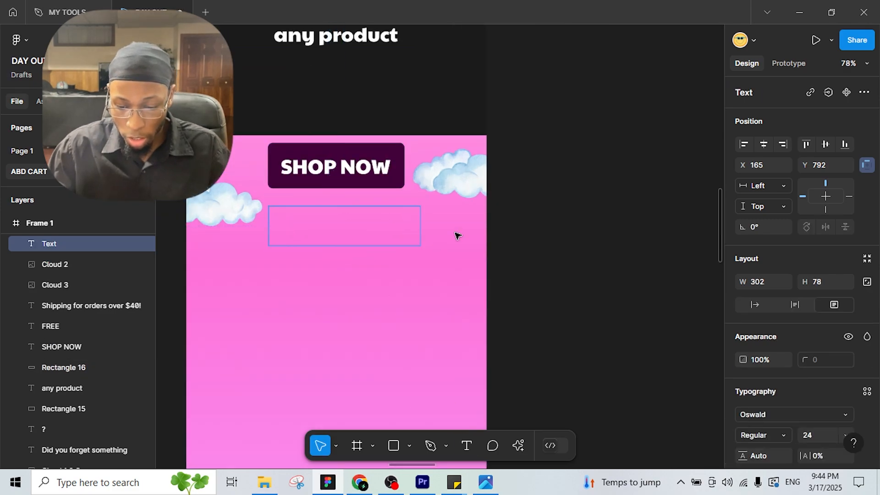
{"action": "type", "text": "Your protein snack"}
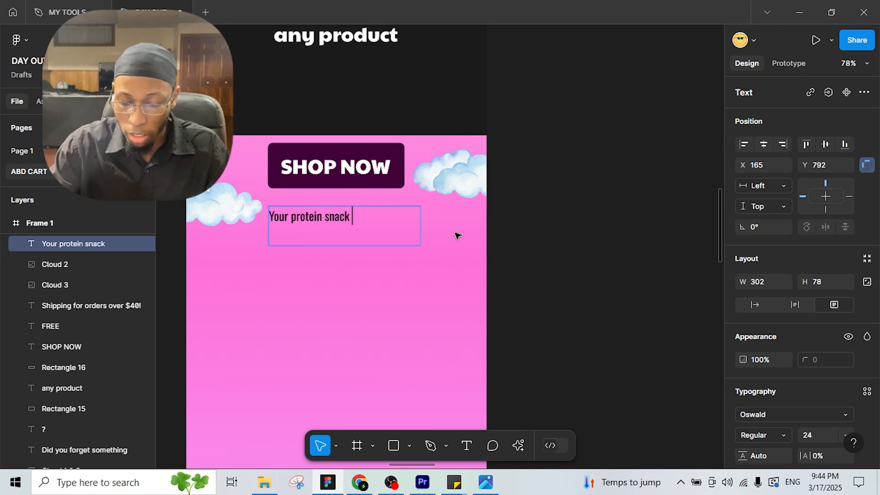
{"action": "type", "text": " is still waitin"}
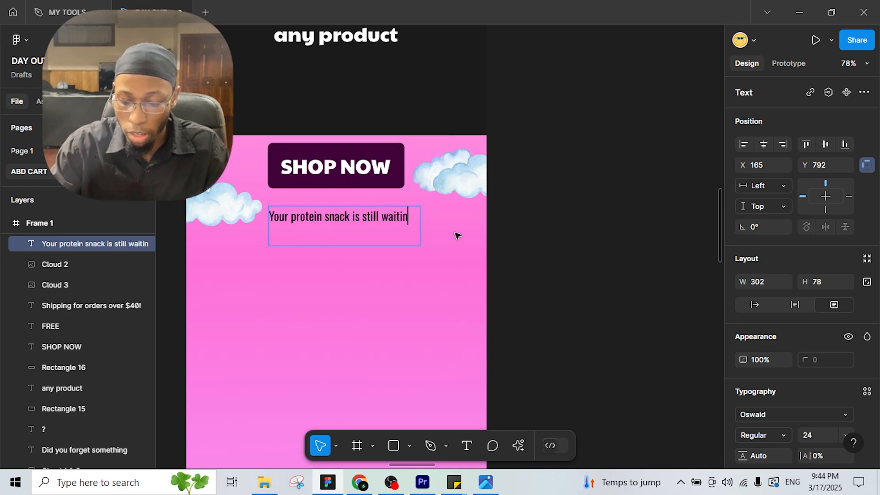
{"action": "type", "text": "g for you"}
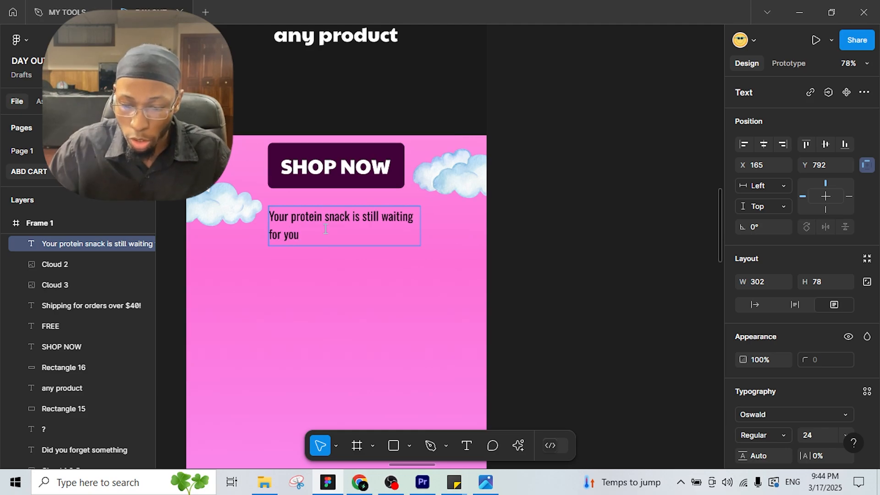
{"action": "scroll", "coordinate": [325, 229], "scroll_direction": "down", "scroll_amount": 2}
{"action": "left_click_drag", "start_coordinate": [391, 257], "coordinate": [623, 243]}
{"action": "left_click_drag", "start_coordinate": [388, 245], "coordinate": [678, 239]}
{"action": "left_click_drag", "start_coordinate": [220, 239], "coordinate": [491, 232]}
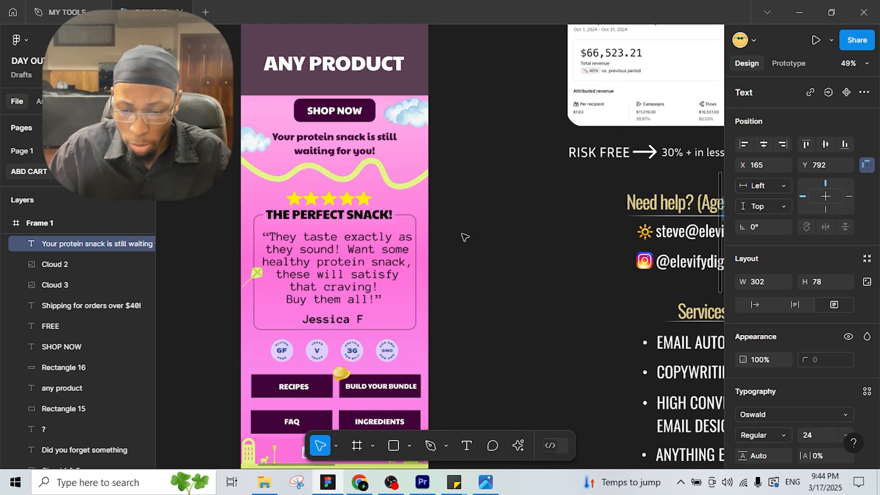
{"action": "left_click_drag", "start_coordinate": [397, 248], "coordinate": [414, 275]}
{"action": "left_click_drag", "start_coordinate": [719, 220], "coordinate": [14, 158]}
{"action": "left_click_drag", "start_coordinate": [720, 230], "coordinate": [580, 232]}
{"action": "left_click_drag", "start_coordinate": [407, 201], "coordinate": [483, 227]}
{"action": "scroll", "coordinate": [384, 195], "scroll_direction": "up", "scroll_amount": 2}
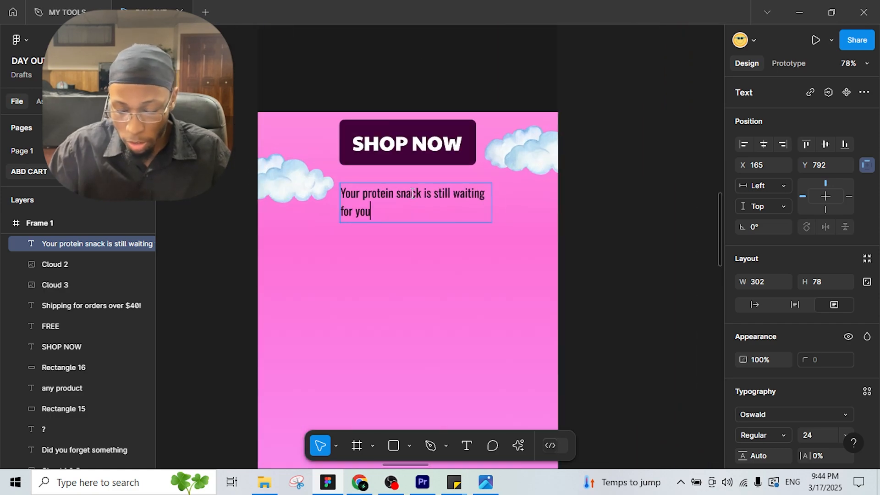
{"action": "type", "text": "!"}
{"action": "scroll", "coordinate": [800, 348], "scroll_direction": "down", "scroll_amount": 3}
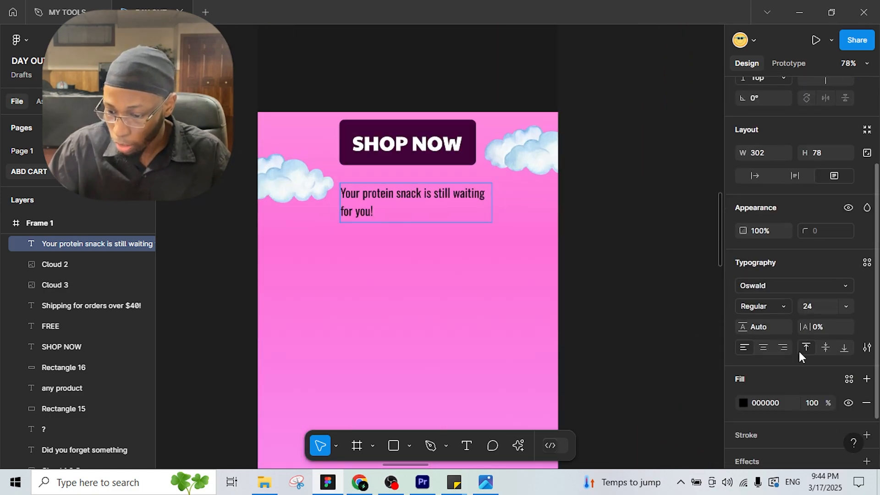
{"action": "scroll", "coordinate": [807, 353], "scroll_direction": "down", "scroll_amount": 2}
{"action": "left_click", "coordinate": [764, 283]}
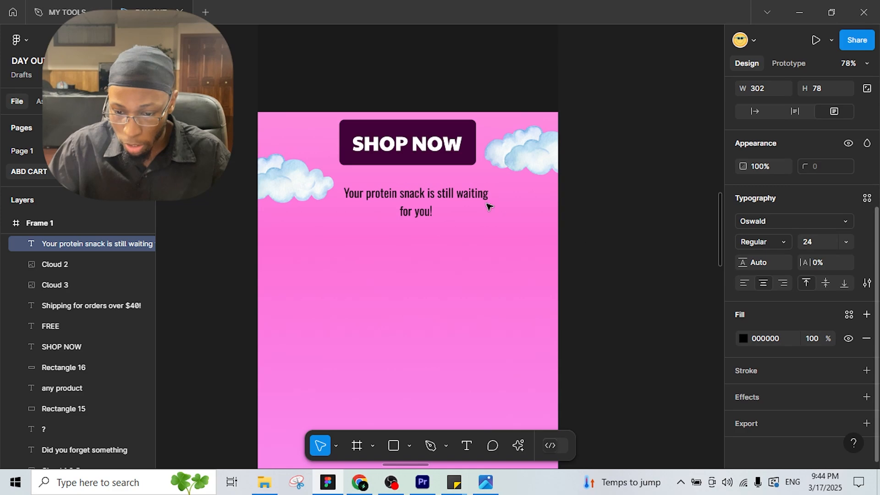
{"action": "left_click", "coordinate": [426, 201]}
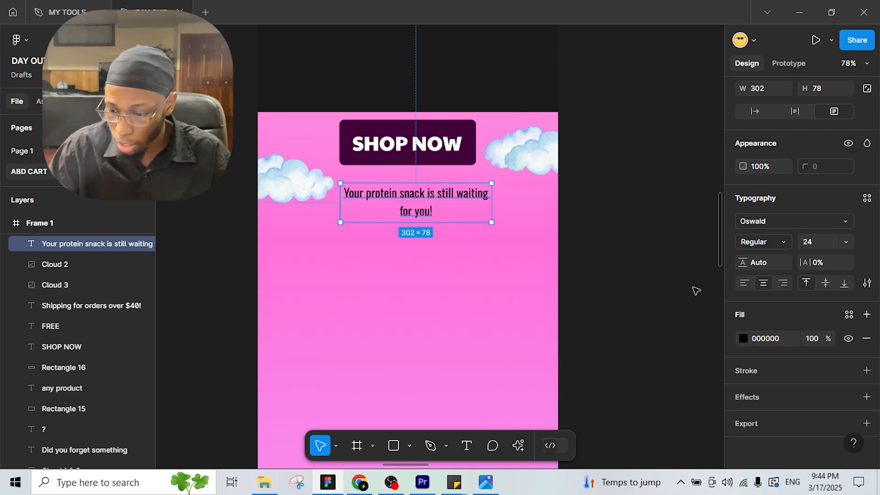
{"action": "left_click", "coordinate": [847, 225]}
{"action": "left_click", "coordinate": [656, 214]}
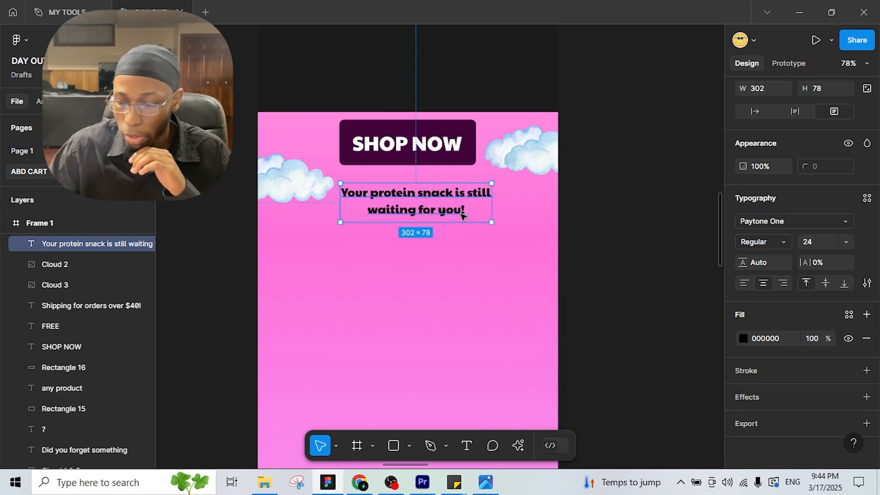
{"action": "left_click", "coordinate": [744, 339]}
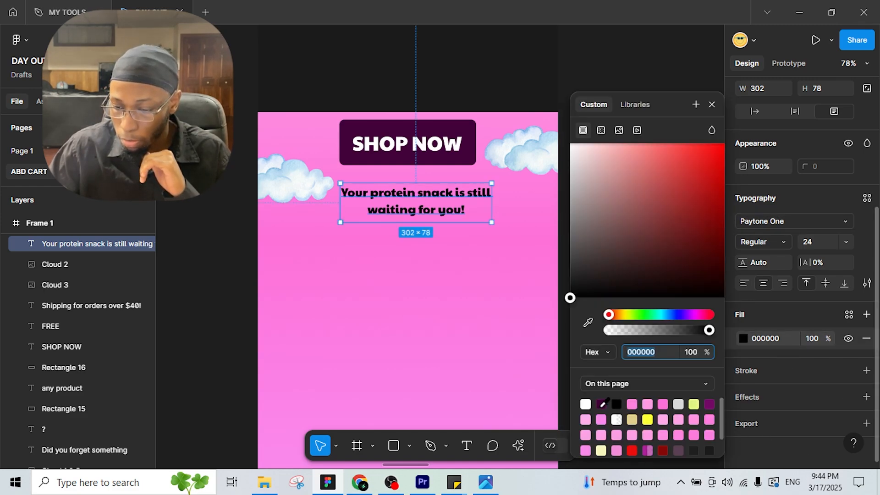
{"action": "left_click", "coordinate": [601, 404]}
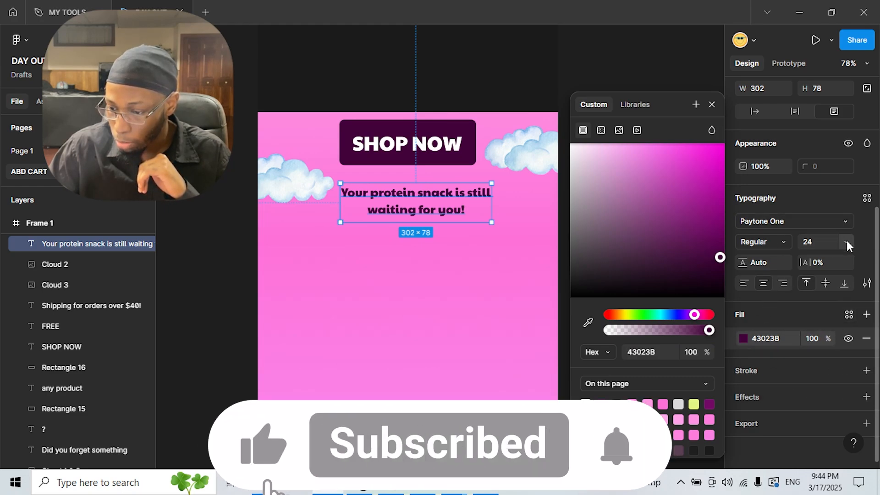
{"action": "left_click", "coordinate": [847, 242]}
{"action": "left_click", "coordinate": [840, 255]}
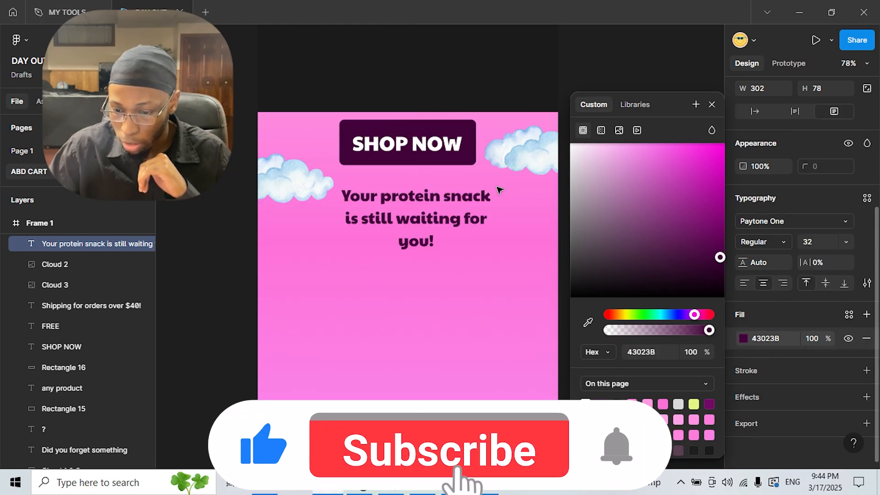
{"action": "left_click_drag", "start_coordinate": [492, 192], "coordinate": [510, 193]}
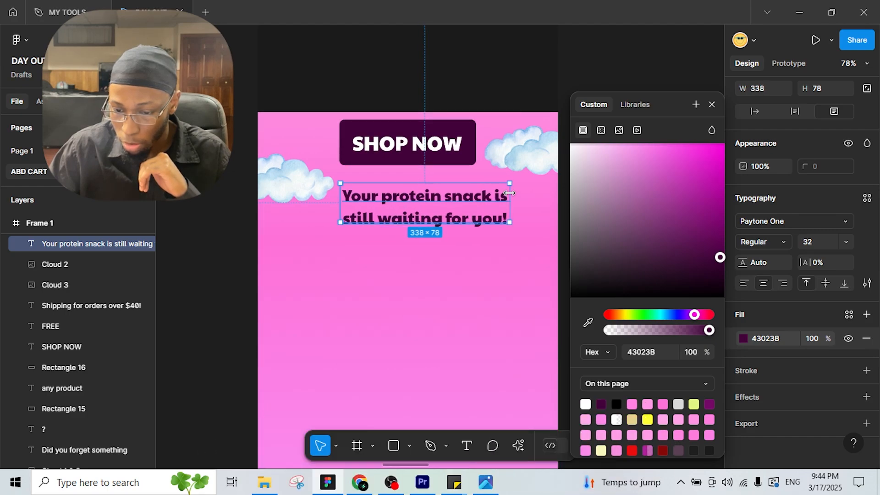
{"action": "scroll", "coordinate": [764, 146], "scroll_direction": "up", "scroll_amount": 4}
{"action": "left_click", "coordinate": [763, 145]}
{"action": "left_click", "coordinate": [294, 176]}
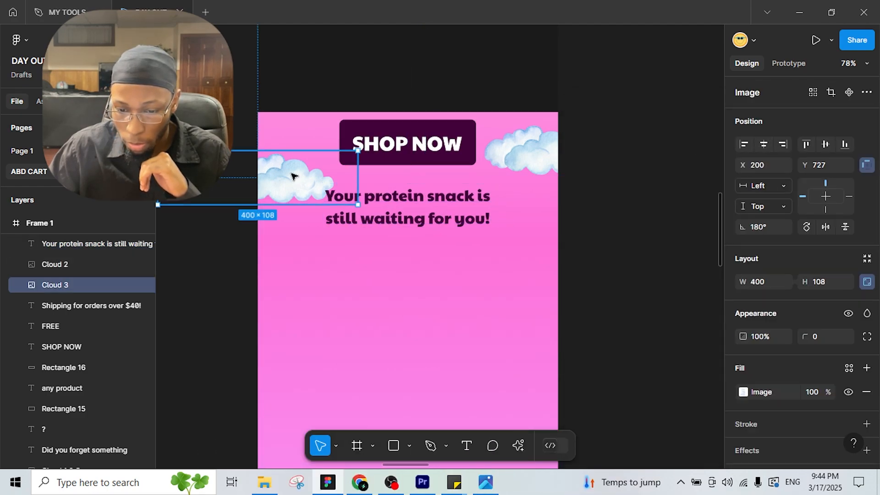
{"action": "left_click_drag", "start_coordinate": [294, 170], "coordinate": [294, 165]}
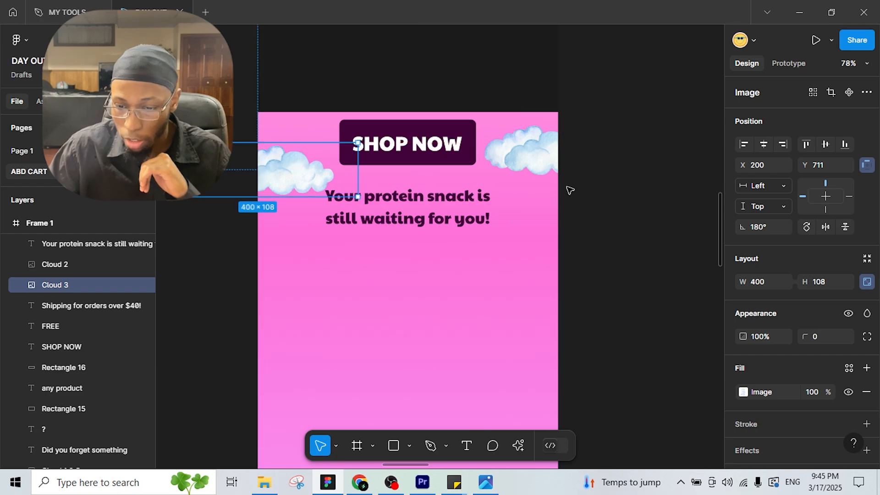
{"action": "left_click", "coordinate": [672, 256]}
{"action": "scroll", "coordinate": [400, 243], "scroll_direction": "down", "scroll_amount": 5}
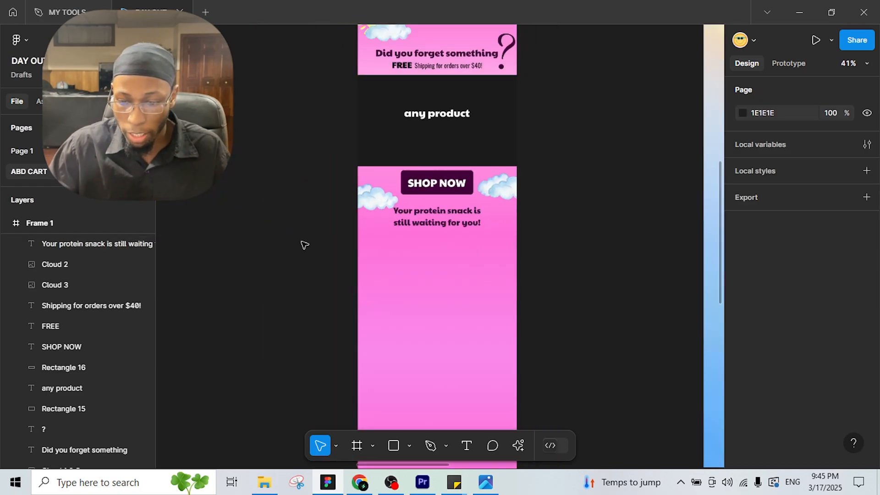
{"action": "scroll", "coordinate": [304, 245], "scroll_direction": "down", "scroll_amount": 1}
{"action": "left_click_drag", "start_coordinate": [344, 234], "coordinate": [619, 220]}
{"action": "left_click_drag", "start_coordinate": [399, 250], "coordinate": [698, 237]}
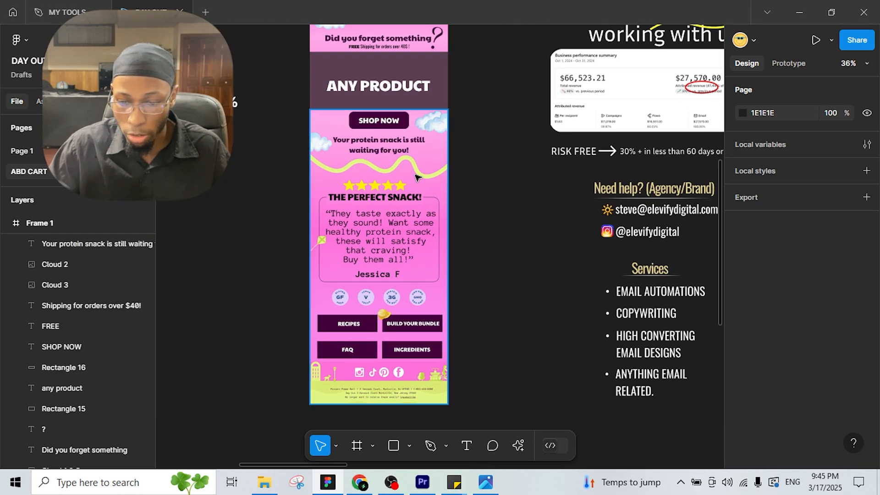
{"action": "left_click_drag", "start_coordinate": [514, 203], "coordinate": [285, 180]}
{"action": "left_click_drag", "start_coordinate": [463, 179], "coordinate": [669, 278]}
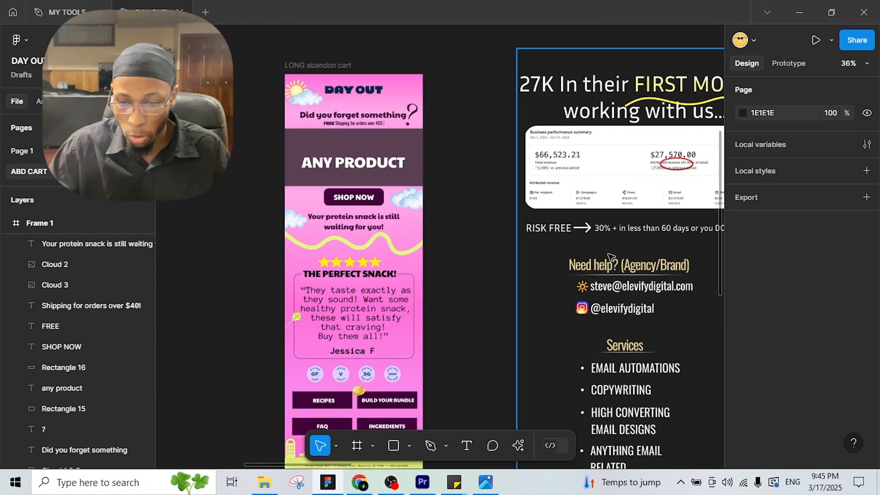
{"action": "left_click_drag", "start_coordinate": [605, 233], "coordinate": [385, 161]}
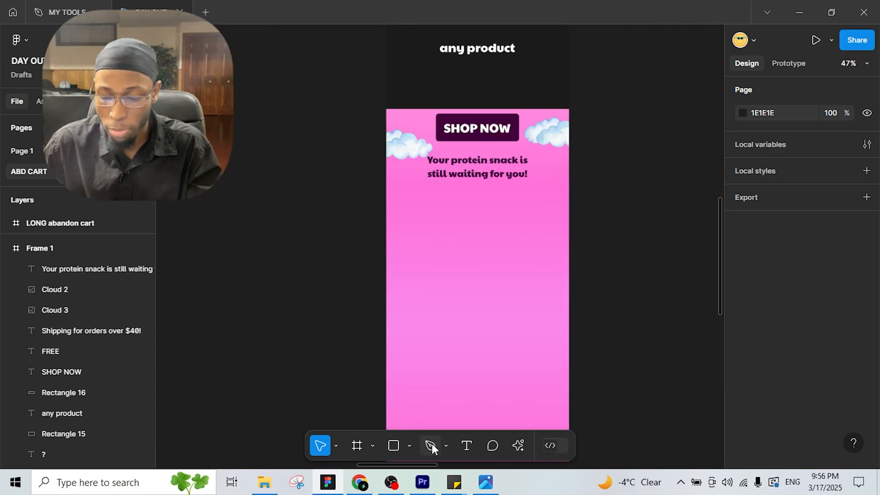
Step: Draw a six-point pen zigzag across the pink frame below the headline
{"action": "left_click", "coordinate": [431, 445]}
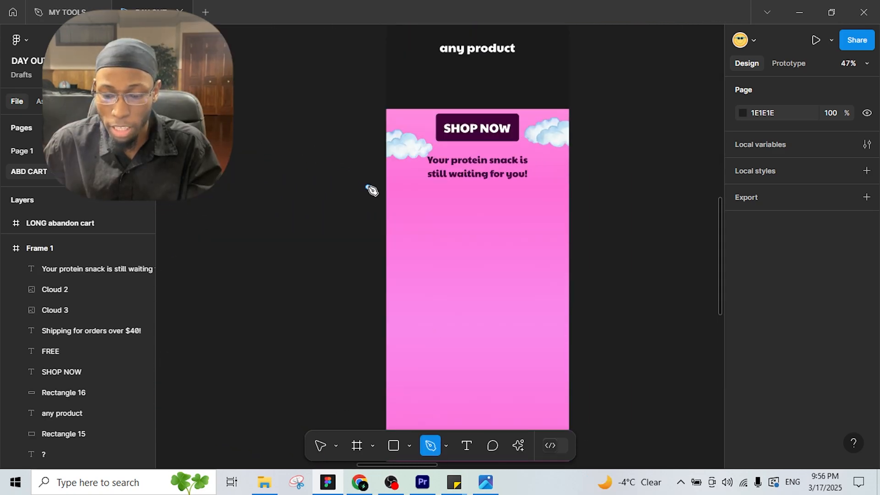
{"action": "left_click", "coordinate": [369, 184]}
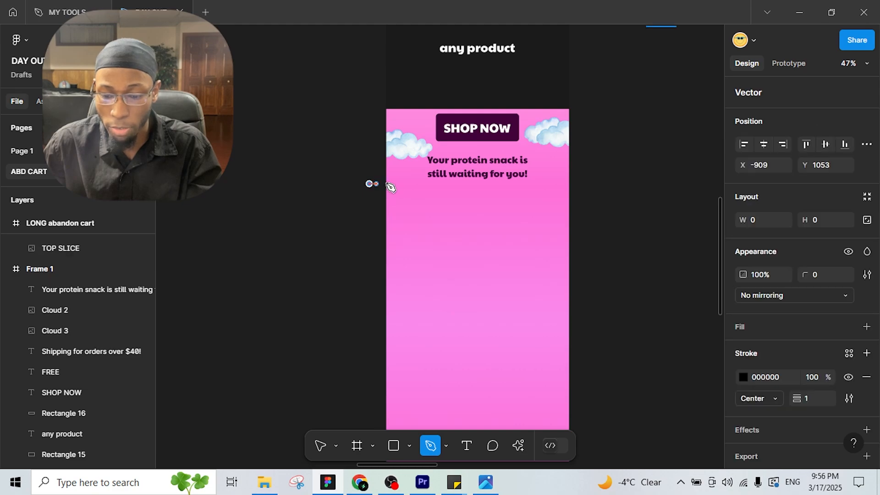
{"action": "left_click", "coordinate": [429, 213]}
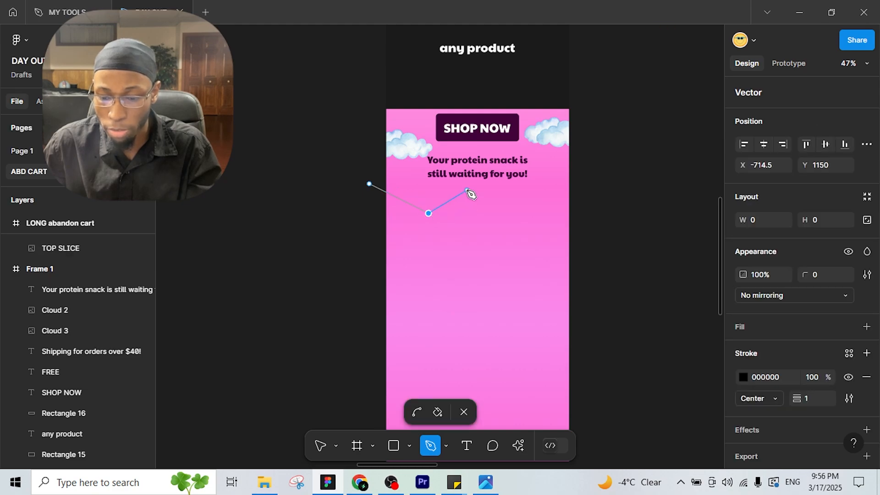
{"action": "left_click", "coordinate": [497, 222]}
{"action": "left_click", "coordinate": [529, 199]}
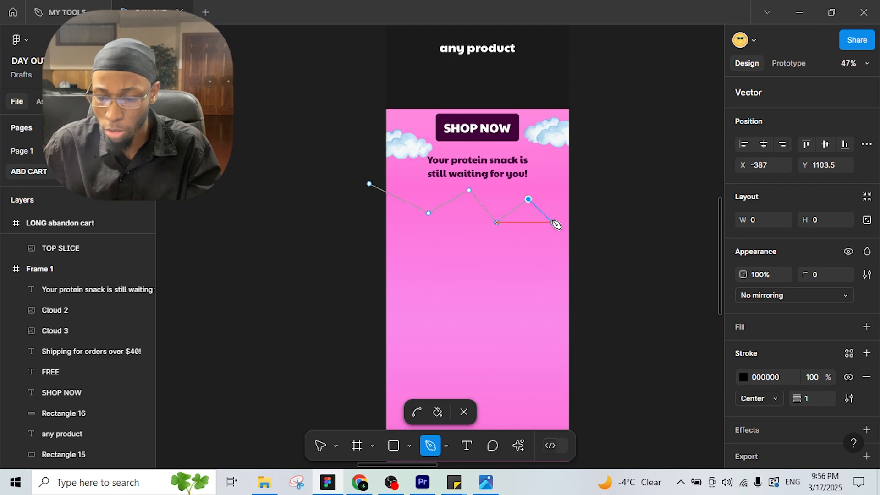
{"action": "left_click", "coordinate": [553, 222]}
{"action": "left_click", "coordinate": [596, 190]}
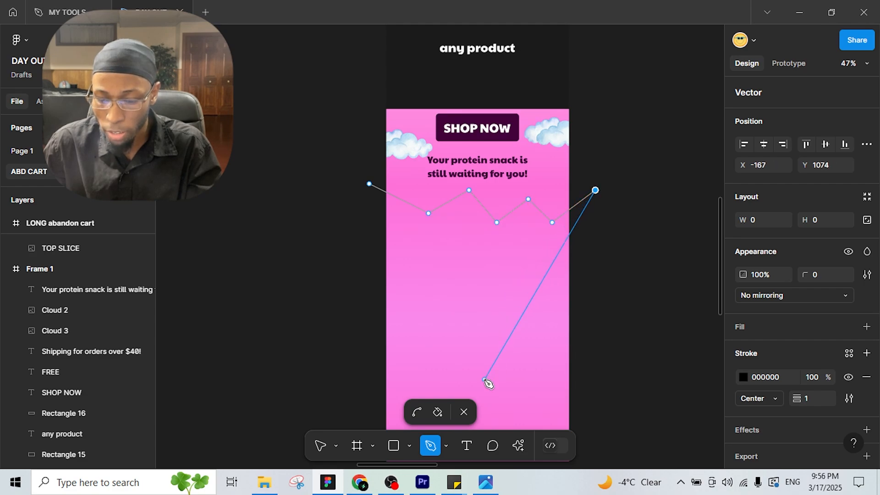
Step: Bend the zigzag's corners into smooth wave curves
{"action": "left_click", "coordinate": [416, 412]}
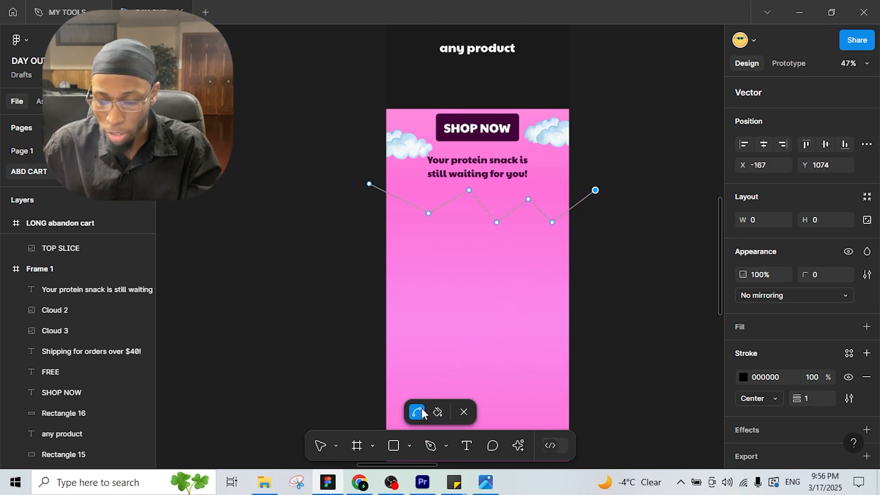
{"action": "left_click_drag", "start_coordinate": [429, 213], "coordinate": [486, 194]}
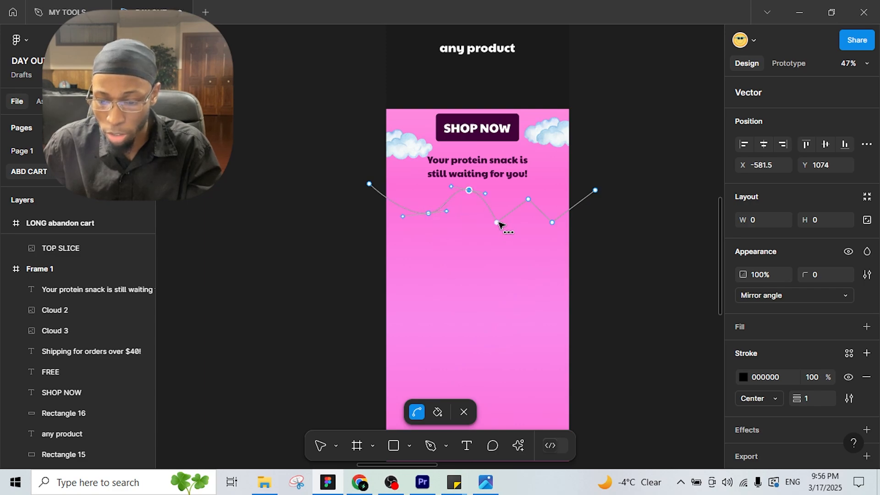
{"action": "left_click", "coordinate": [498, 222]}
{"action": "left_click", "coordinate": [529, 200]}
{"action": "left_click", "coordinate": [553, 223]}
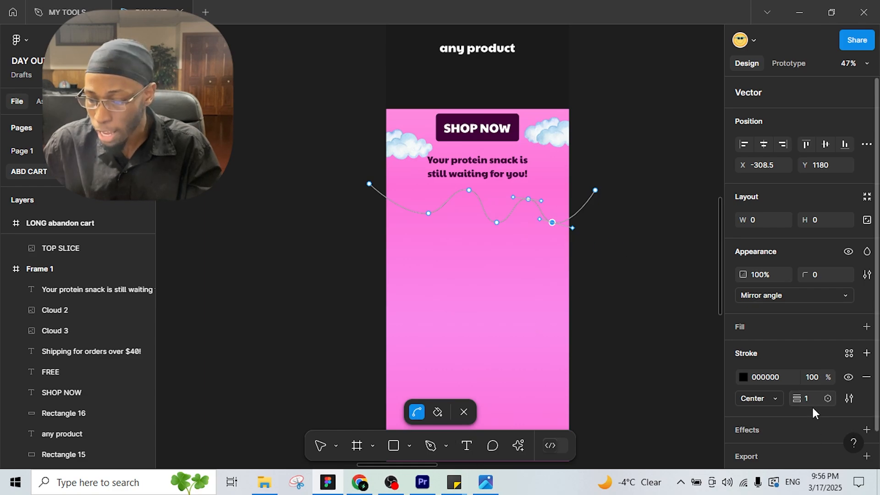
Step: Give the wavy line a 21-weight E1F582 stroke and move it into Frame 1 under the protein-snack line
{"action": "left_click", "coordinate": [744, 377]}
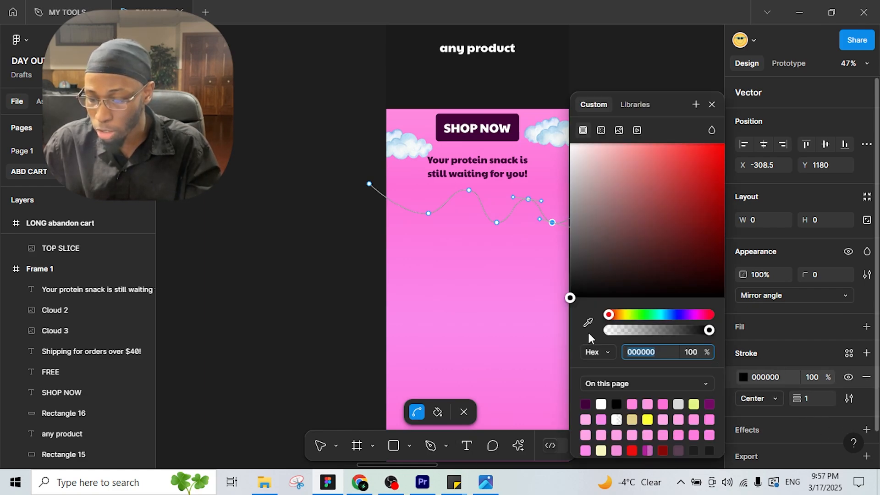
{"action": "left_click", "coordinate": [695, 404]}
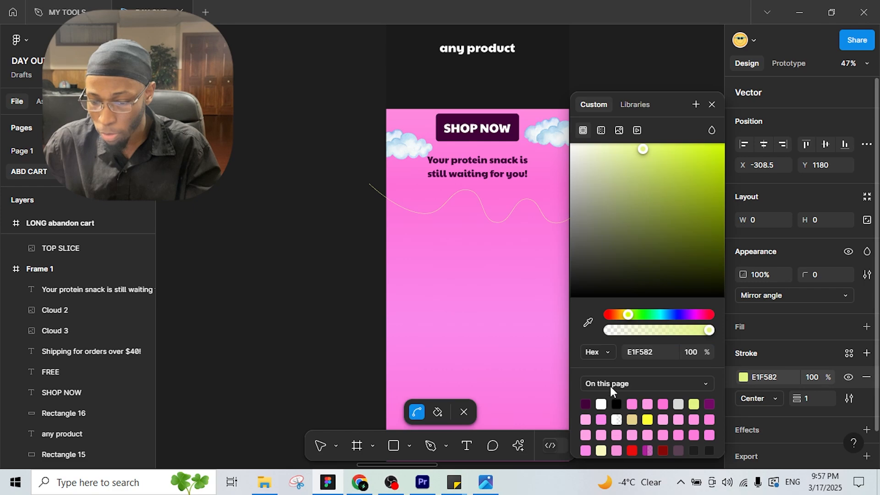
{"action": "mouse_move", "coordinate": [800, 400]}
{"action": "left_mouse_down"}
{"action": "mouse_move", "coordinate": [830, 404]}
{"action": "mouse_move", "coordinate": [818, 404]}
{"action": "left_mouse_up"}
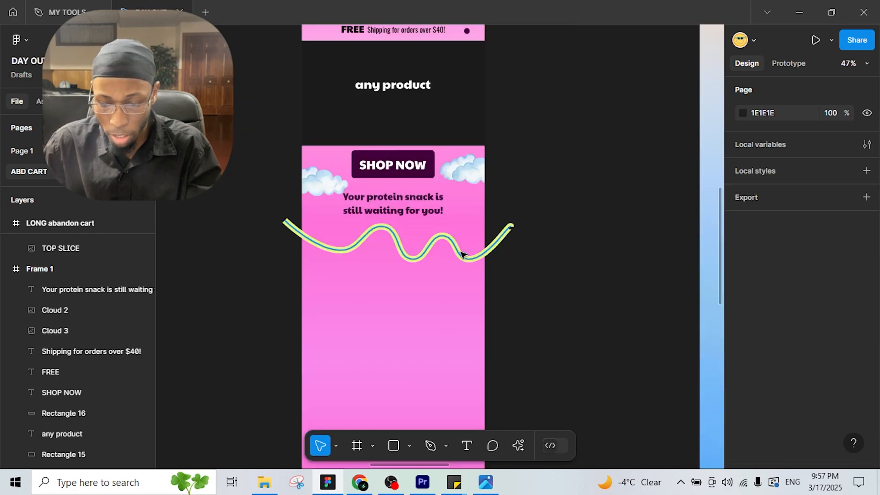
{"action": "left_click", "coordinate": [464, 250]}
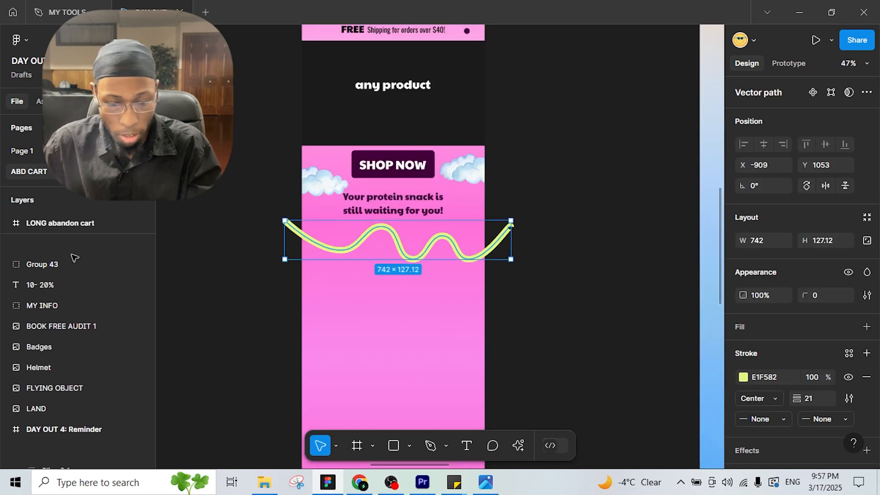
{"action": "mouse_move", "coordinate": [43, 293]}
{"action": "left_mouse_down"}
{"action": "mouse_move", "coordinate": [75, 359]}
{"action": "mouse_move", "coordinate": [90, 432]}
{"action": "left_mouse_up"}
{"action": "left_click_drag", "start_coordinate": [435, 249], "coordinate": [439, 243]}
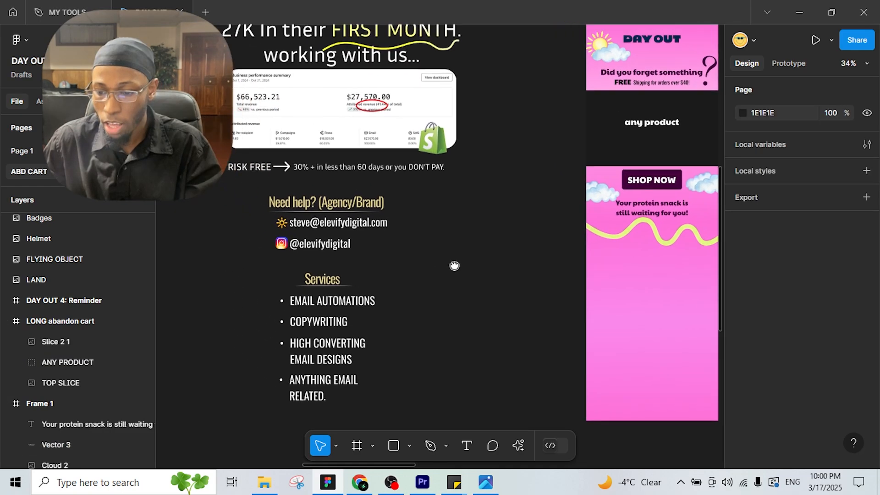
Step: Pan the canvas over to the spare stars and badge assets
{"action": "scroll", "coordinate": [454, 263], "scroll_direction": "left", "scroll_amount": 5}
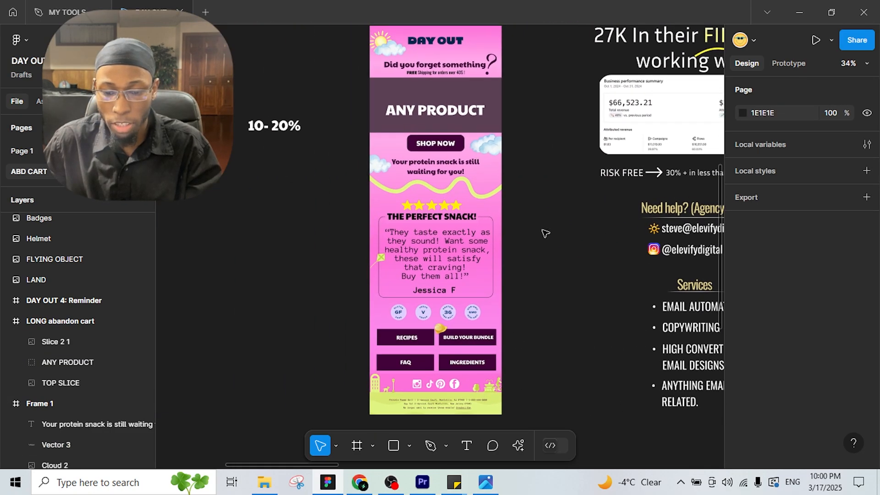
{"action": "scroll", "coordinate": [527, 227], "scroll_direction": "up", "scroll_amount": 3}
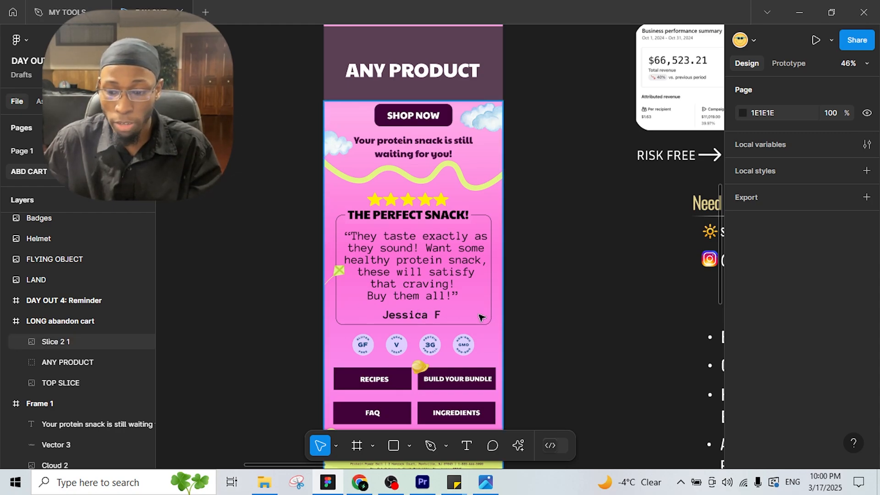
{"action": "scroll", "coordinate": [463, 321], "scroll_direction": "down", "scroll_amount": 4}
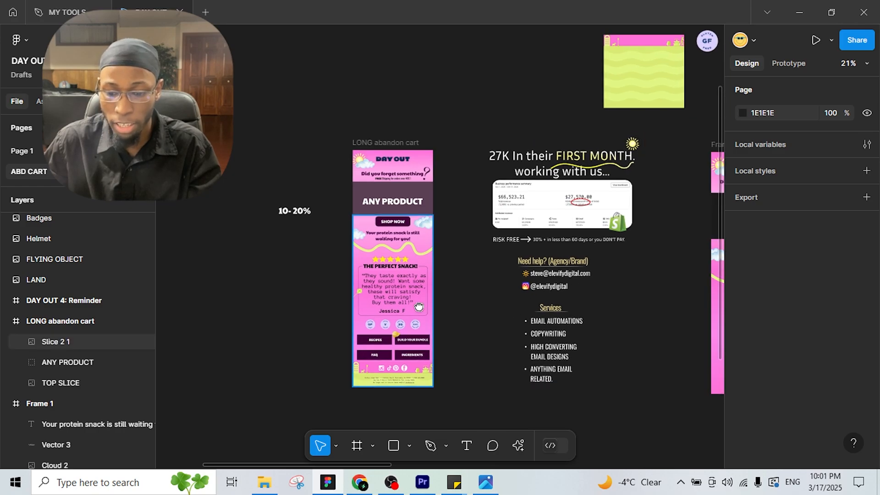
{"action": "scroll", "coordinate": [596, 302], "scroll_direction": "right", "scroll_amount": 5}
{"action": "scroll", "coordinate": [596, 303], "scroll_direction": "down", "scroll_amount": 1}
{"action": "left_click_drag", "start_coordinate": [652, 278], "coordinate": [619, 274]}
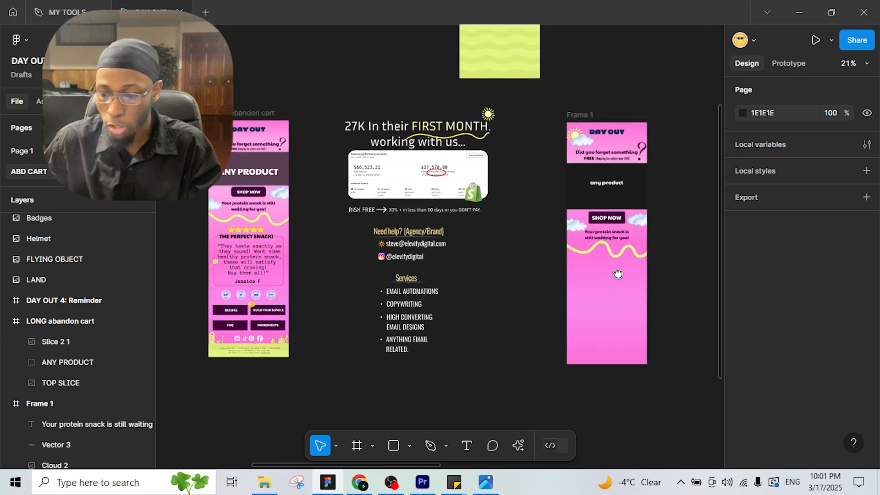
{"action": "scroll", "coordinate": [651, 238], "scroll_direction": "up", "scroll_amount": 1}
{"action": "left_click_drag", "start_coordinate": [667, 199], "coordinate": [539, 382]}
{"action": "left_click_drag", "start_coordinate": [622, 103], "coordinate": [559, 187]}
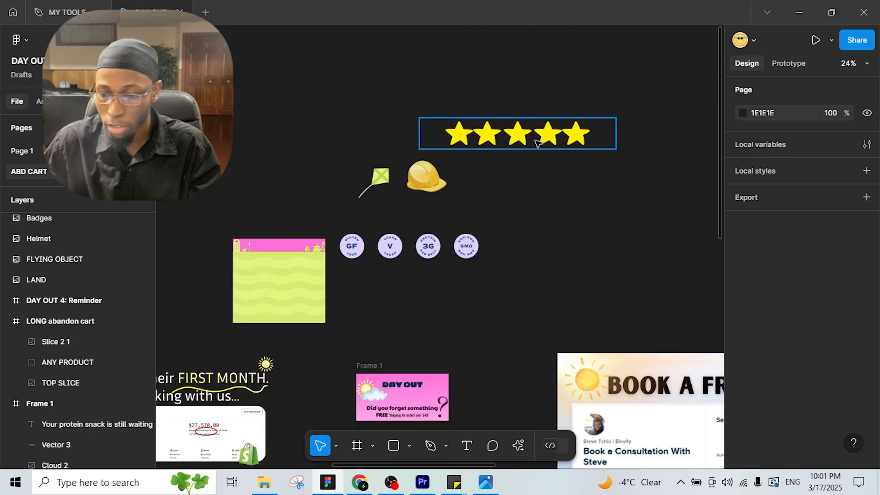
Step: Drag the STARS image into Frame 1 below the wavy line, scaled to 902×144
{"action": "mouse_move", "coordinate": [538, 143]}
{"action": "left_mouse_down"}
{"action": "mouse_move", "coordinate": [507, 275]}
{"action": "mouse_move", "coordinate": [506, 339]}
{"action": "mouse_move", "coordinate": [461, 373]}
{"action": "left_mouse_up"}
{"action": "mouse_move", "coordinate": [474, 414]}
{"action": "left_mouse_down"}
{"action": "mouse_move", "coordinate": [480, 372]}
{"action": "mouse_move", "coordinate": [568, 193]}
{"action": "left_mouse_up"}
{"action": "left_click_drag", "start_coordinate": [549, 157], "coordinate": [549, 147]}
{"action": "left_click_drag", "start_coordinate": [546, 145], "coordinate": [497, 296]}
{"action": "scroll", "coordinate": [495, 297], "scroll_direction": "up", "scroll_amount": 3}
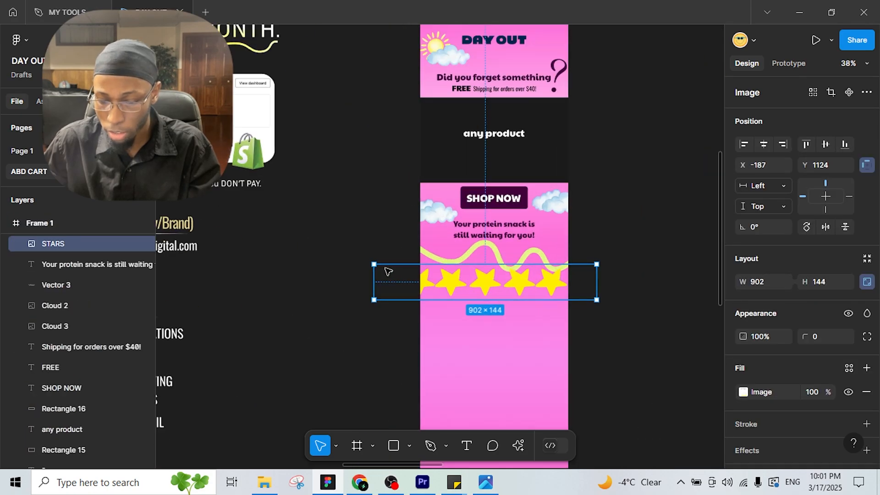
Step: Shrink the stars to 400×64, centre them at X 99, Y 1032, and compare against the reference email
{"action": "left_click_drag", "start_coordinate": [399, 278], "coordinate": [481, 286]}
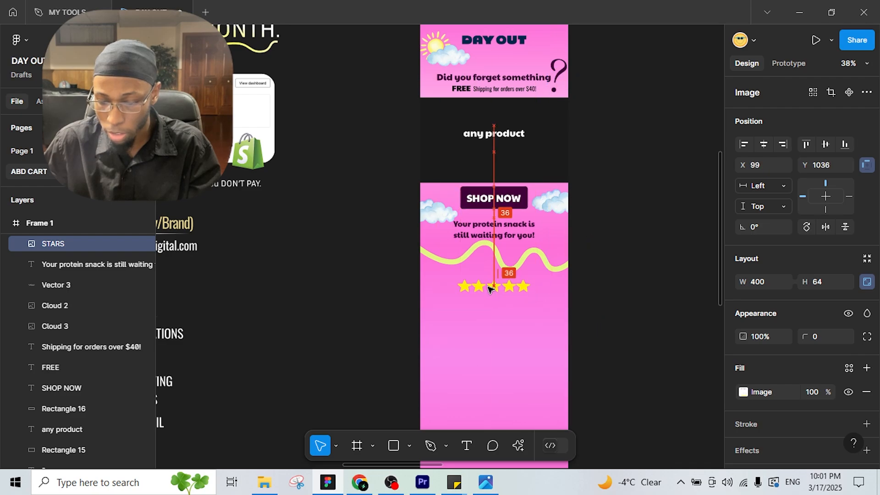
{"action": "left_click_drag", "start_coordinate": [160, 291], "coordinate": [651, 255]}
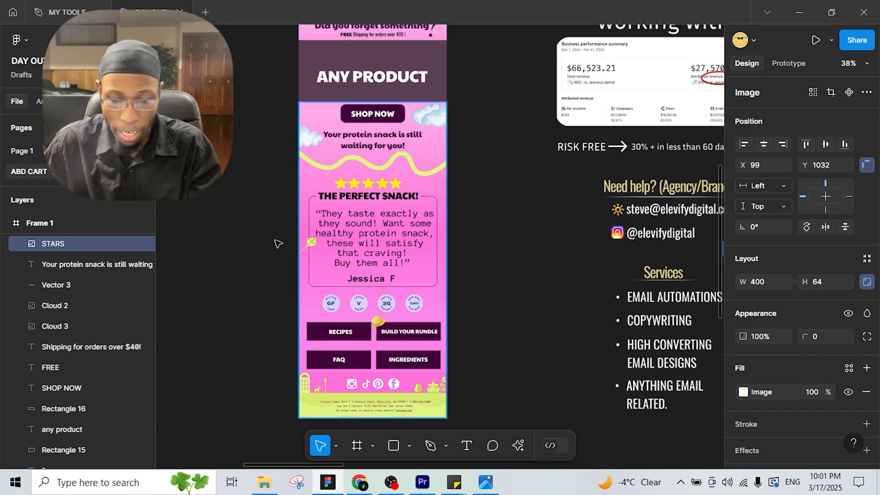
{"action": "left_click_drag", "start_coordinate": [573, 206], "coordinate": [336, 192]}
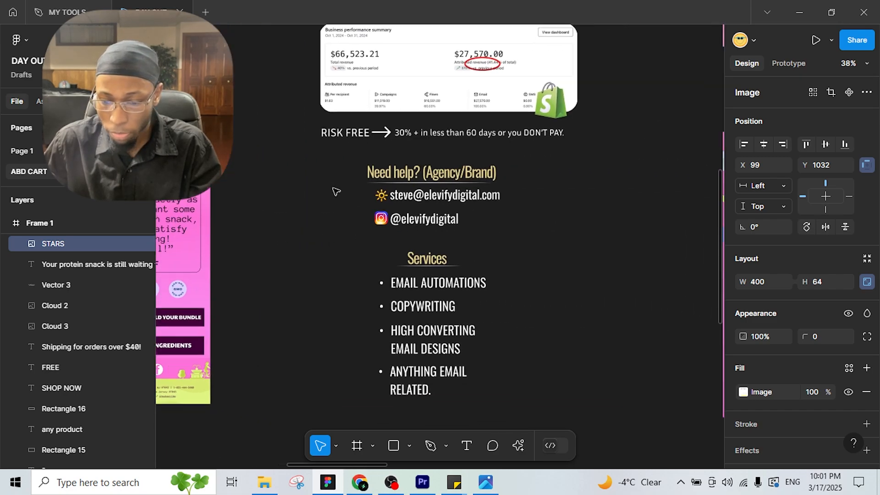
{"action": "left_click_drag", "start_coordinate": [719, 214], "coordinate": [446, 174]}
{"action": "scroll", "coordinate": [583, 188], "scroll_direction": "up", "scroll_amount": 4}
{"action": "left_click_drag", "start_coordinate": [435, 429], "coordinate": [433, 389]}
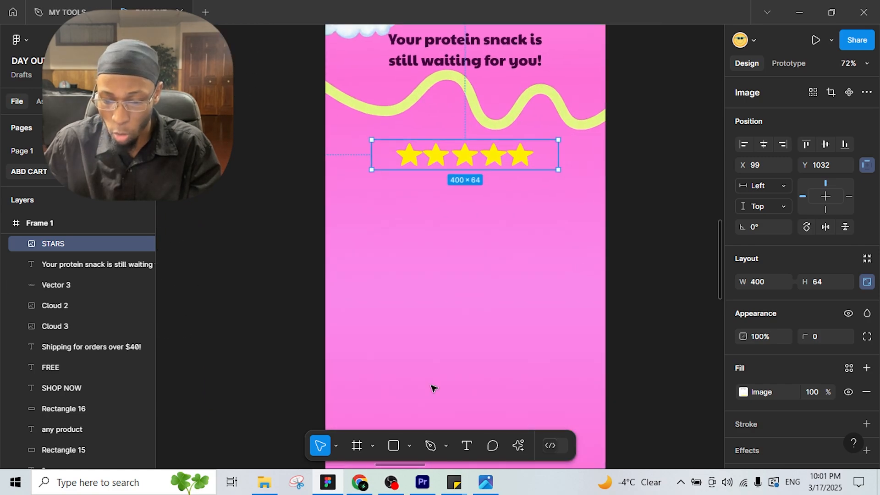
Step: Draw a grey 522×363 rectangle beneath the stars for the testimonial
{"action": "left_click", "coordinate": [393, 445]}
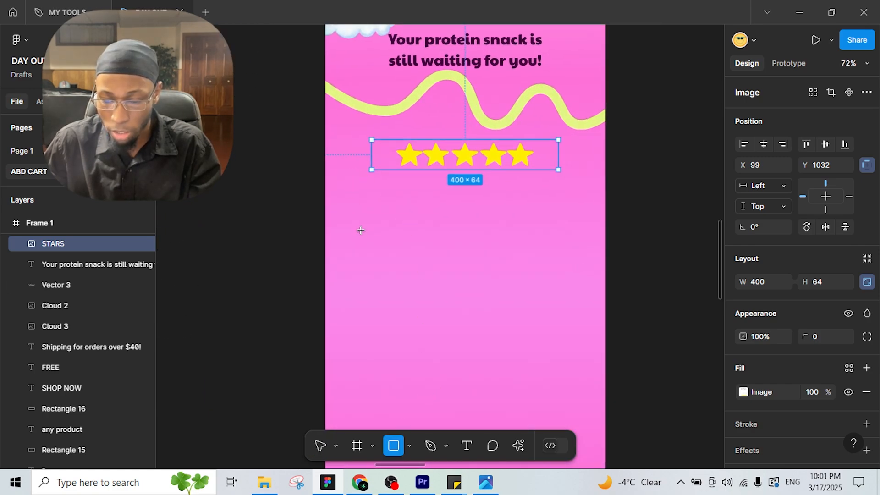
{"action": "mouse_move", "coordinate": [349, 174]}
{"action": "left_mouse_down"}
{"action": "mouse_move", "coordinate": [354, 185]}
{"action": "mouse_move", "coordinate": [571, 323]}
{"action": "mouse_move", "coordinate": [586, 322]}
{"action": "mouse_move", "coordinate": [594, 343]}
{"action": "left_mouse_up"}
{"action": "left_click_drag", "start_coordinate": [478, 347], "coordinate": [567, 323]}
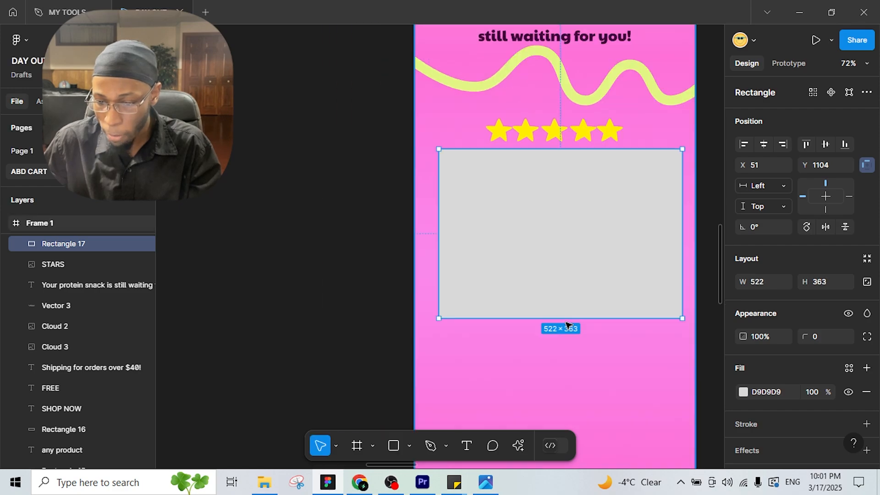
{"action": "scroll", "coordinate": [504, 298], "scroll_direction": "down", "scroll_amount": 3}
{"action": "scroll", "coordinate": [532, 214], "scroll_direction": "left", "scroll_amount": 15}
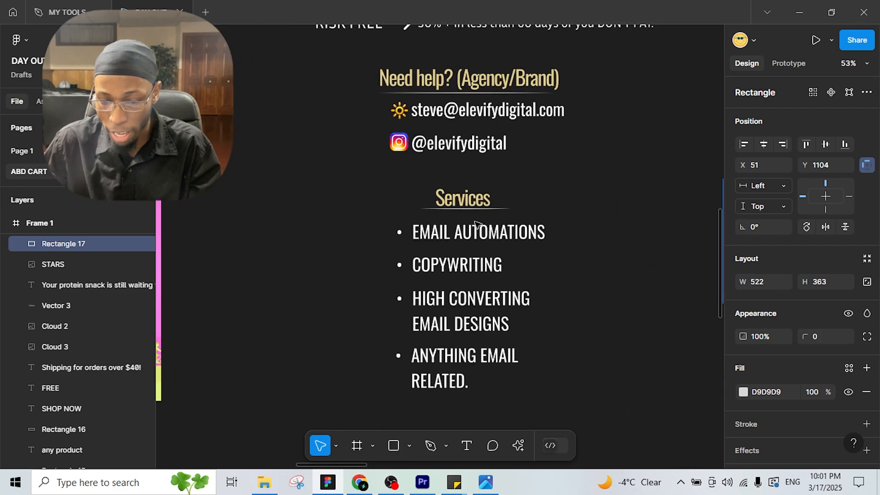
{"action": "scroll", "coordinate": [454, 222], "scroll_direction": "left", "scroll_amount": 8}
{"action": "left_click_drag", "start_coordinate": [433, 217], "coordinate": [487, 226]}
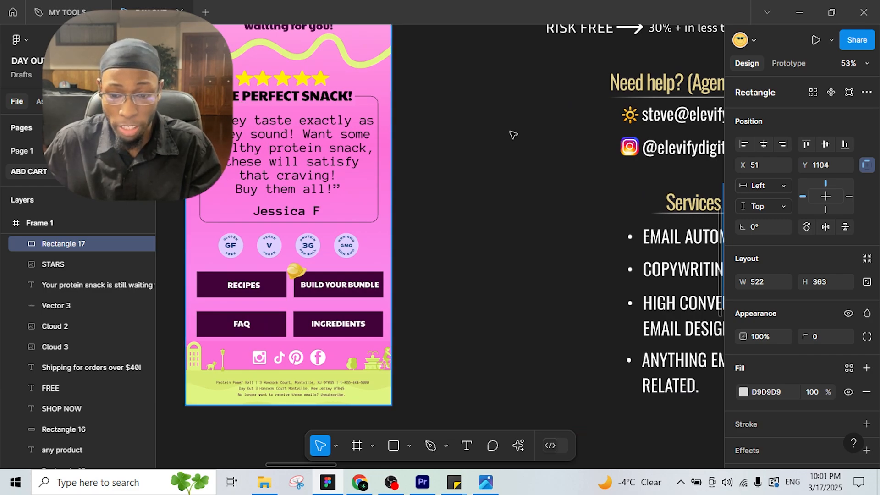
Step: Pan back to the pink email frame and pick the Text tool
{"action": "left_click_drag", "start_coordinate": [665, 158], "coordinate": [293, 127]}
{"action": "left_click_drag", "start_coordinate": [679, 134], "coordinate": [437, 157]}
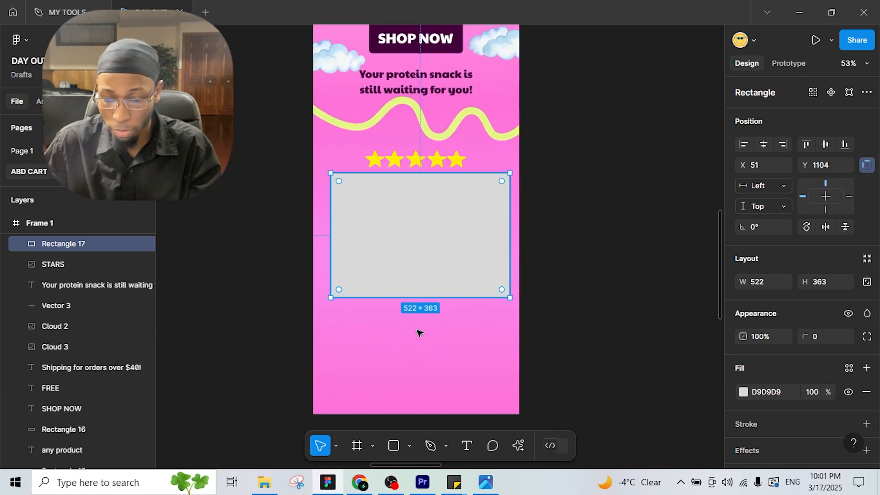
{"action": "left_click", "coordinate": [471, 453]}
Step: Add the heading 'THE PERFECT SNACK!' above the grey box at font size 35
{"action": "left_click_drag", "start_coordinate": [354, 168], "coordinate": [486, 180]}
{"action": "type", "text": "the"}
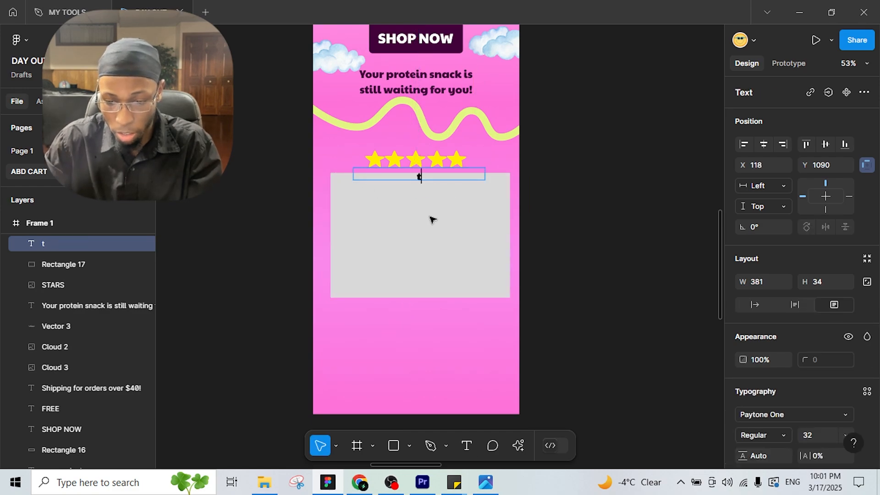
{"action": "key", "text": "BackSpace"}
{"action": "key", "text": "BackSpace"}
{"action": "key", "text": "BackSpace"}
{"action": "key", "text": "BackSpace"}
{"action": "type", "text": "THE PE"}
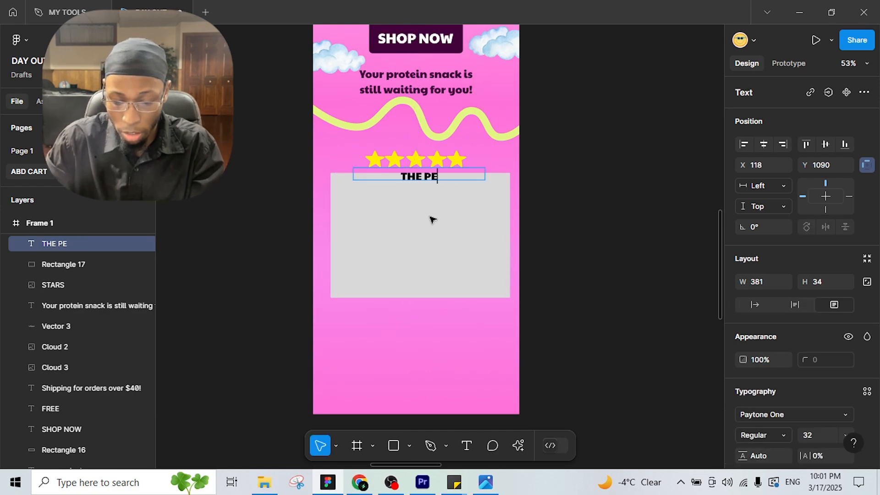
{"action": "type", "text": "RFECT SNACK!"}
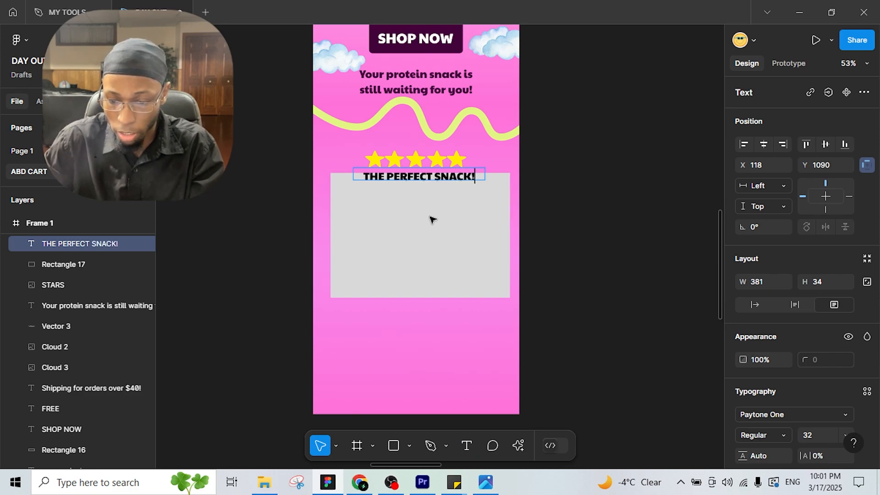
{"action": "key", "text": "Escape"}
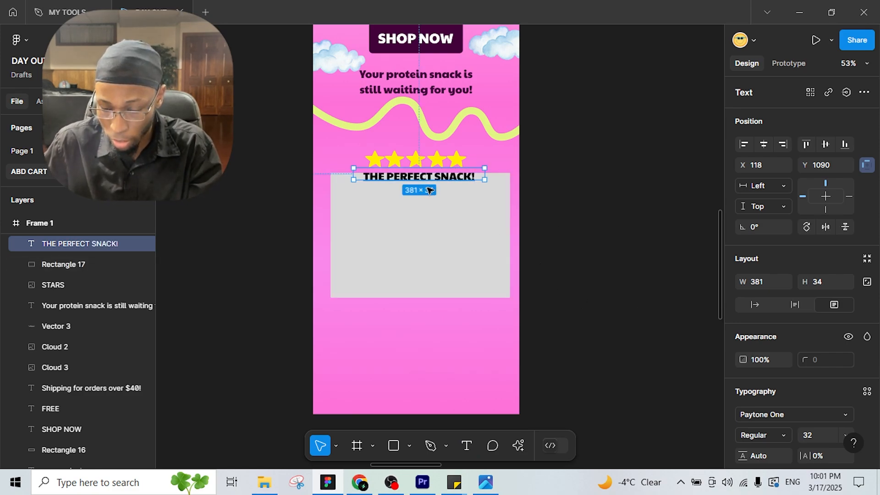
{"action": "left_click", "coordinate": [822, 433]}
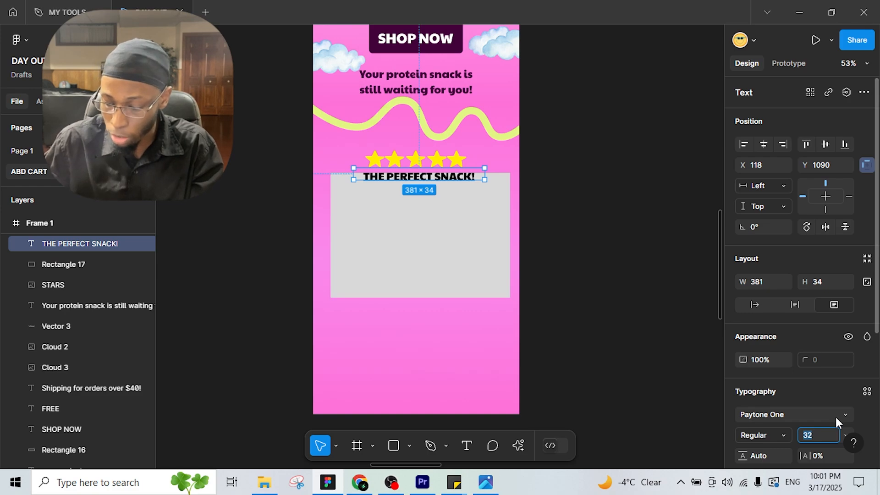
{"action": "type", "text": "35"}
{"action": "key", "text": "Return"}
Step: Select the stars image, now raised to Y 1020, and look over the layout
{"action": "scroll", "coordinate": [484, 200], "scroll_direction": "up", "scroll_amount": 3, "text": "ctrl"}
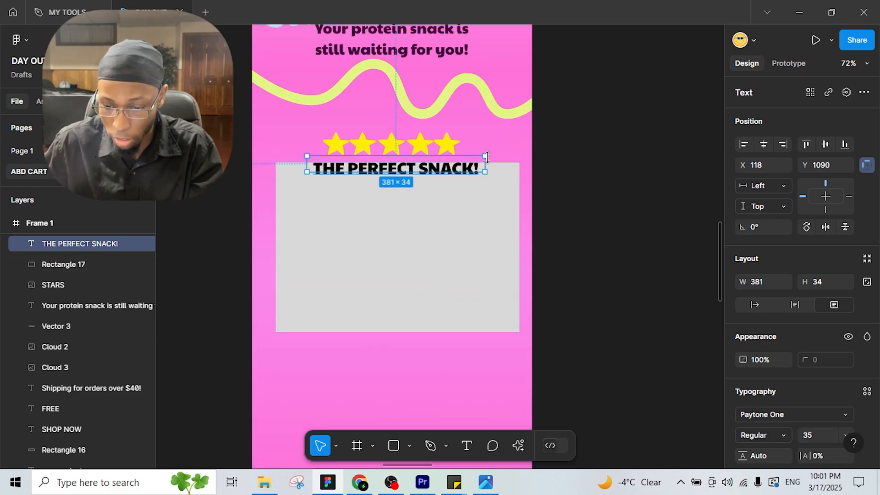
{"action": "left_click", "coordinate": [442, 146]}
{"action": "scroll", "coordinate": [307, 216], "scroll_direction": "left", "scroll_amount": 5}
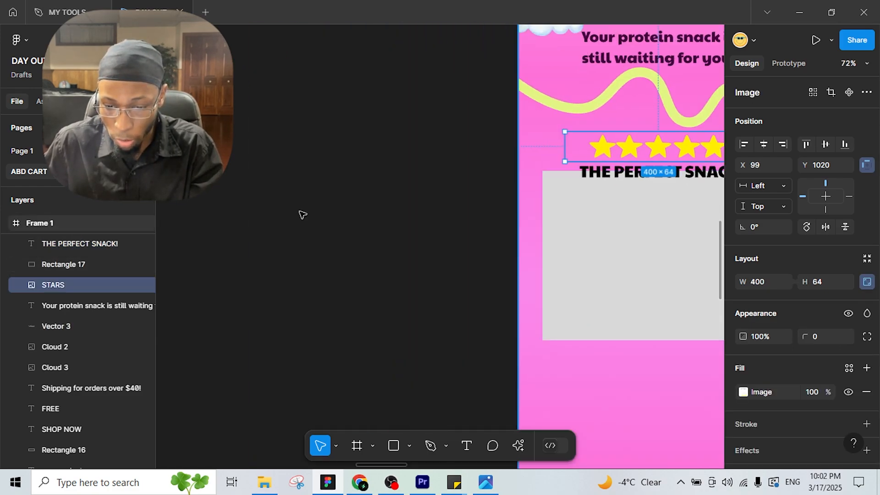
{"action": "scroll", "coordinate": [321, 212], "scroll_direction": "down", "scroll_amount": 4, "text": "ctrl"}
{"action": "scroll", "coordinate": [321, 212], "scroll_direction": "down", "scroll_amount": 3}
{"action": "scroll", "coordinate": [322, 212], "scroll_direction": "left", "scroll_amount": 10}
{"action": "scroll", "coordinate": [322, 212], "scroll_direction": "up", "scroll_amount": 2}
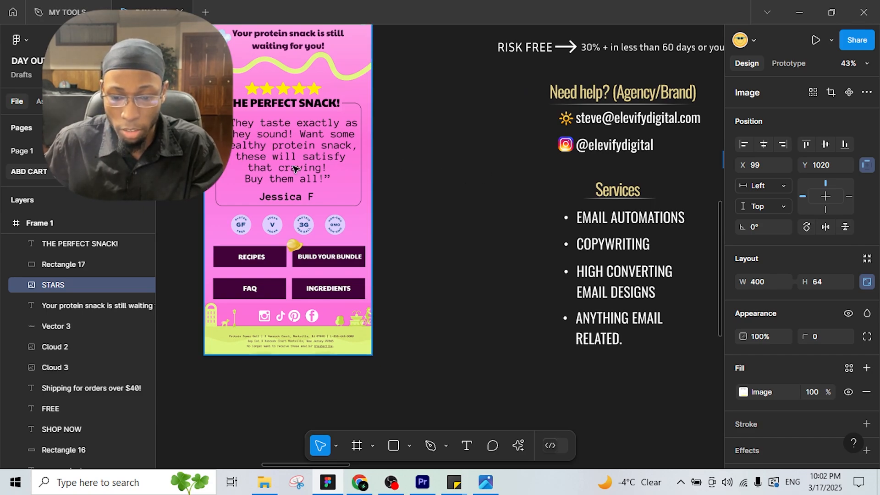
{"action": "scroll", "coordinate": [411, 191], "scroll_direction": "right", "scroll_amount": 5}
{"action": "scroll", "coordinate": [259, 160], "scroll_direction": "left", "scroll_amount": 6}
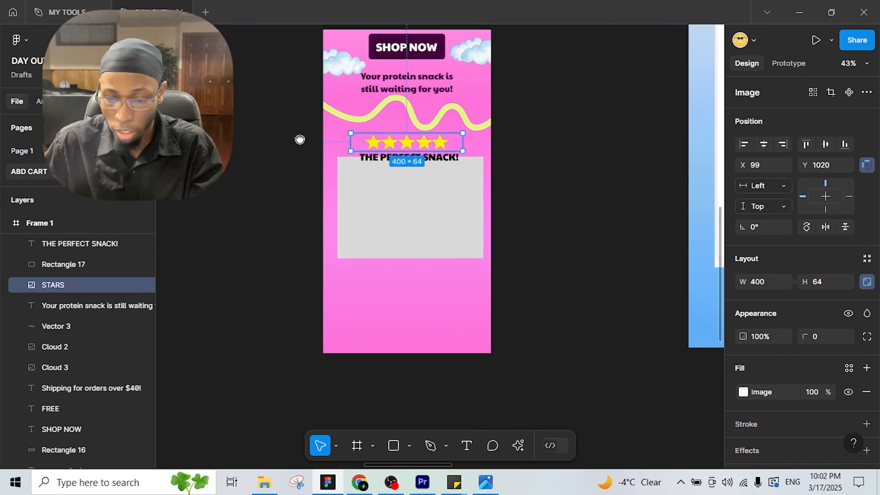
Step: Type the testimonial 'They taste exactly as they sound!… Buy them all!' inside the grey box
{"action": "scroll", "coordinate": [298, 138], "scroll_direction": "right", "scroll_amount": 1}
{"action": "left_click", "coordinate": [467, 446]}
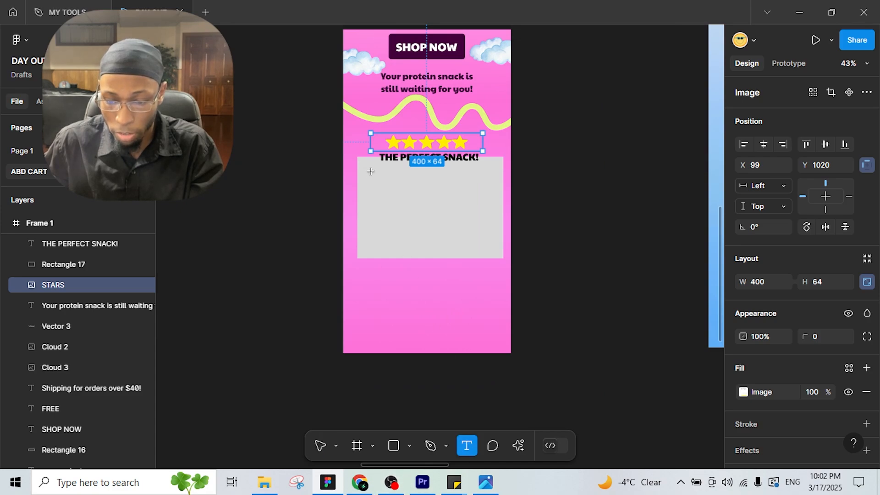
{"action": "left_click_drag", "start_coordinate": [366, 168], "coordinate": [501, 250]}
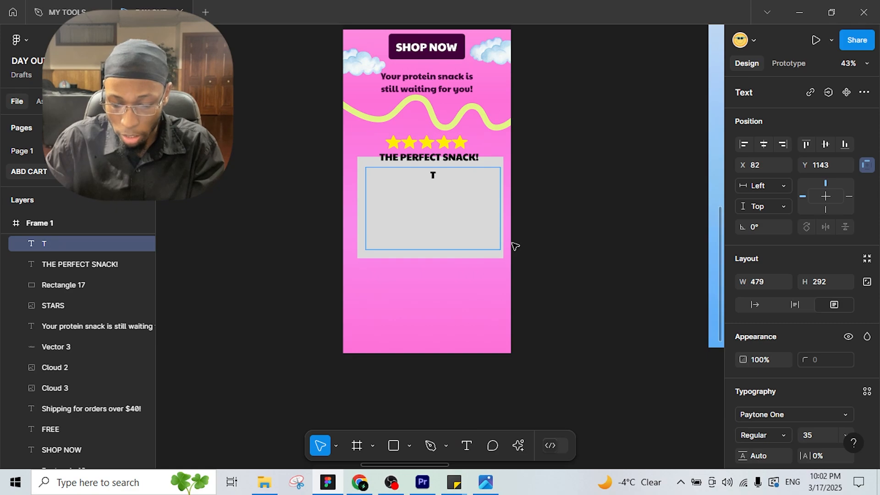
{"action": "type", "text": "They taste"}
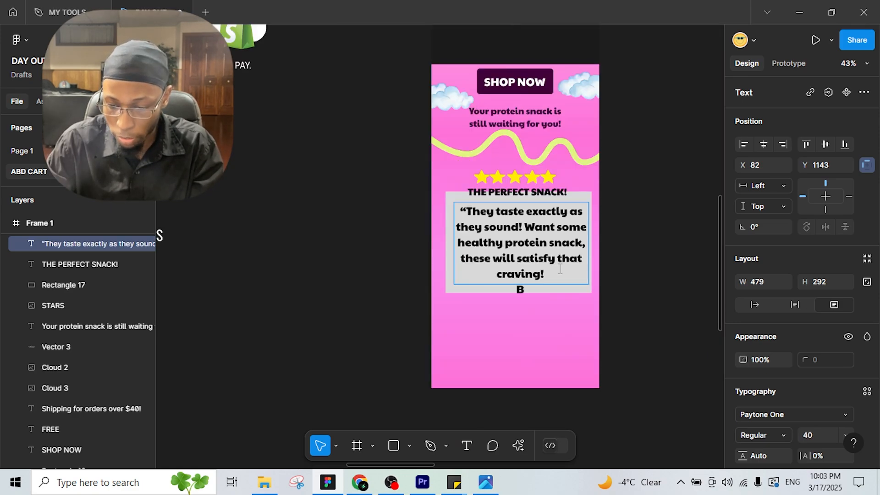
{"action": "type", "text": "y them "}
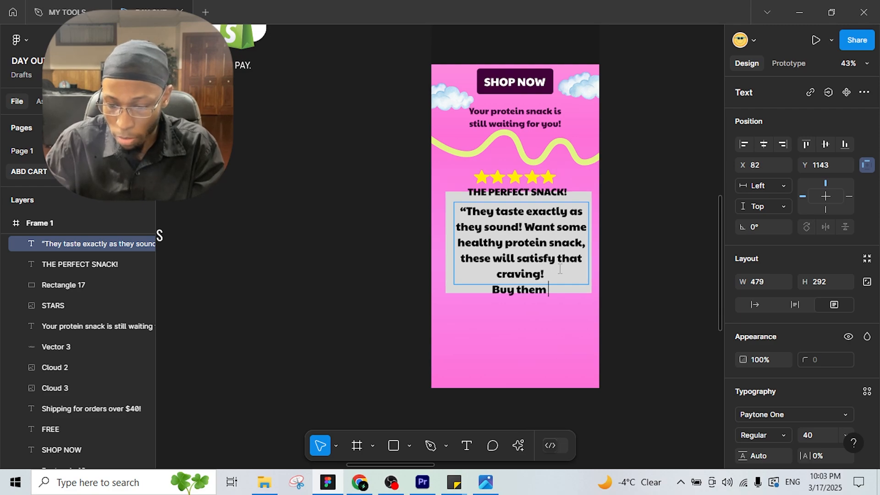
{"action": "type", "text": "all"}
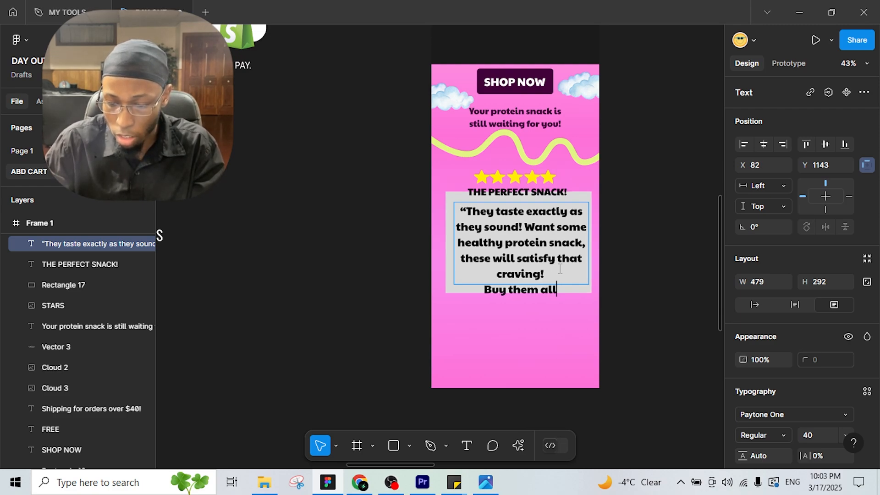
{"action": "type", "text": "!"}
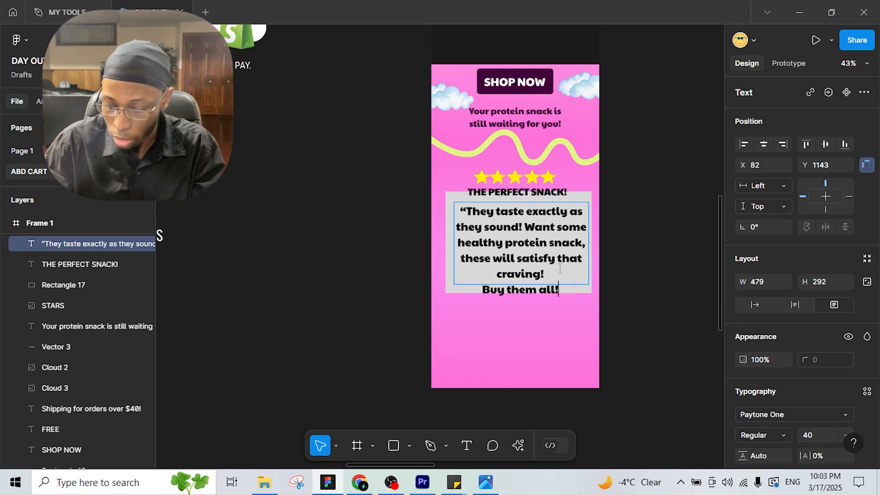
{"action": "type", "text": "'"}
{"action": "key", "text": "BackSpace"}
{"action": "type", "text": "\""}
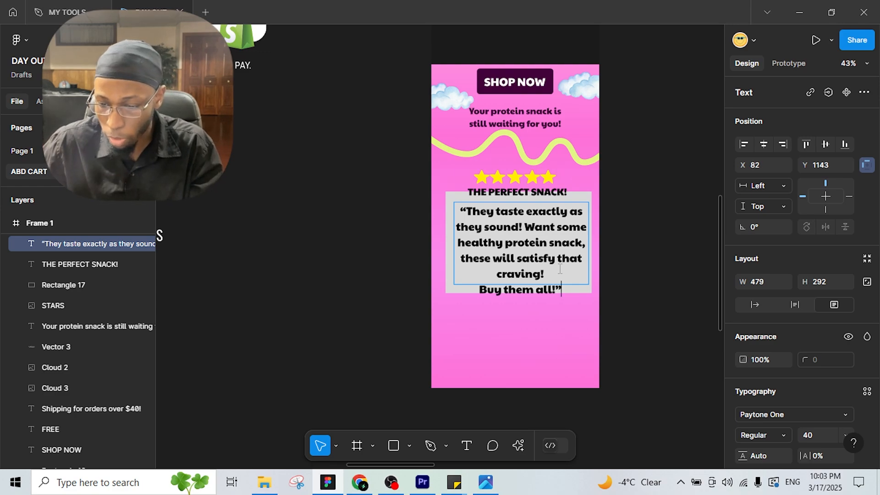
{"action": "key", "text": "Escape"}
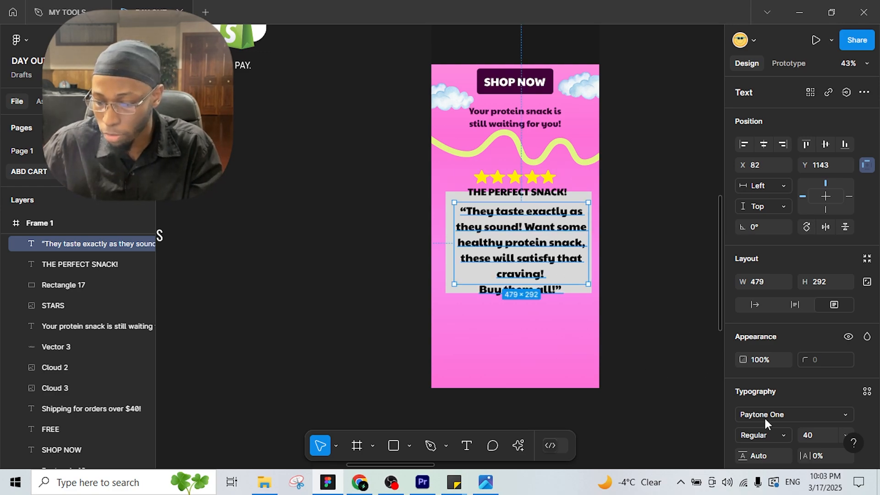
Step: Set the quote in Anonymous Pro 40 and nudge it to X 85, Y 1167
{"action": "left_click", "coordinate": [846, 414]}
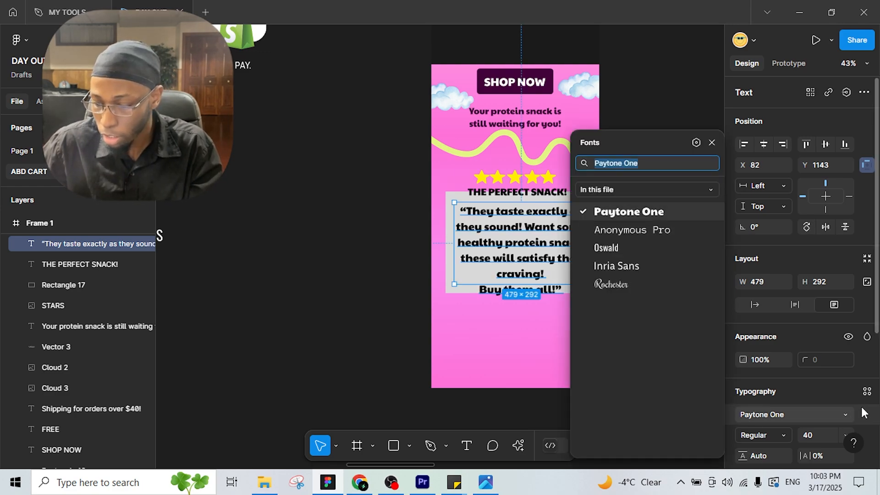
{"action": "left_click", "coordinate": [659, 232]}
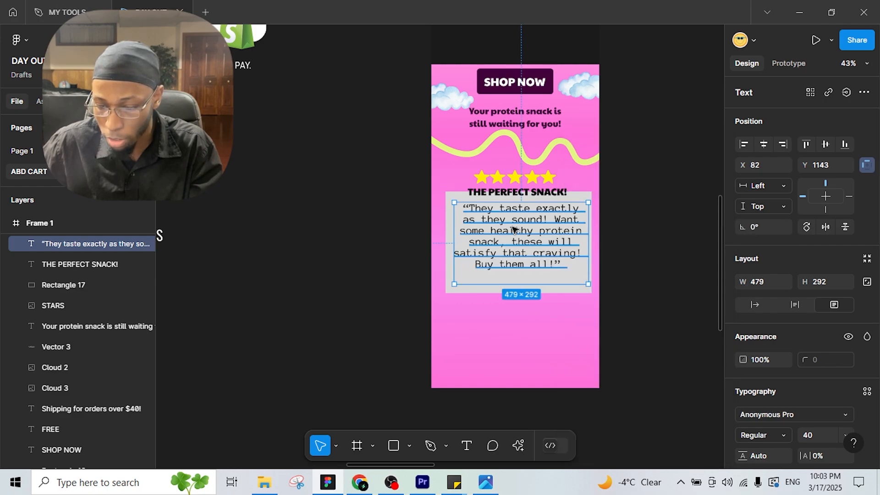
{"action": "left_click_drag", "start_coordinate": [515, 232], "coordinate": [546, 229]}
{"action": "scroll", "coordinate": [479, 210], "scroll_direction": "up", "scroll_amount": 3}
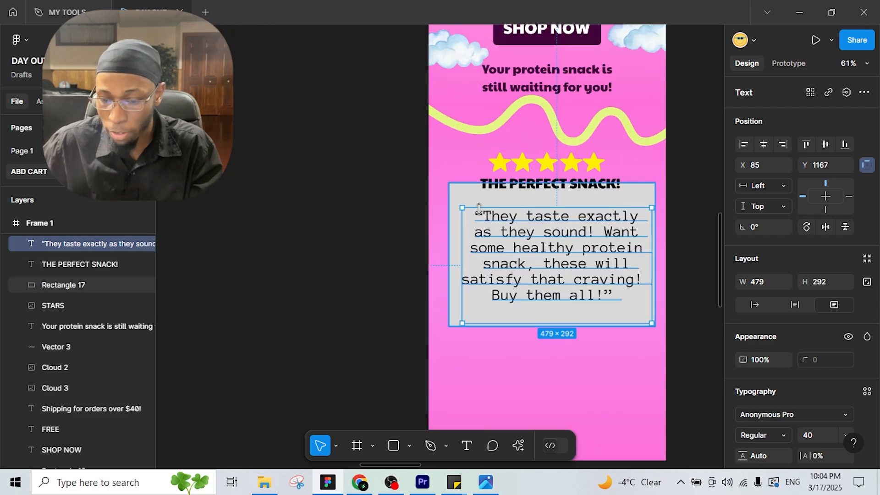
{"action": "left_click", "coordinate": [464, 195]}
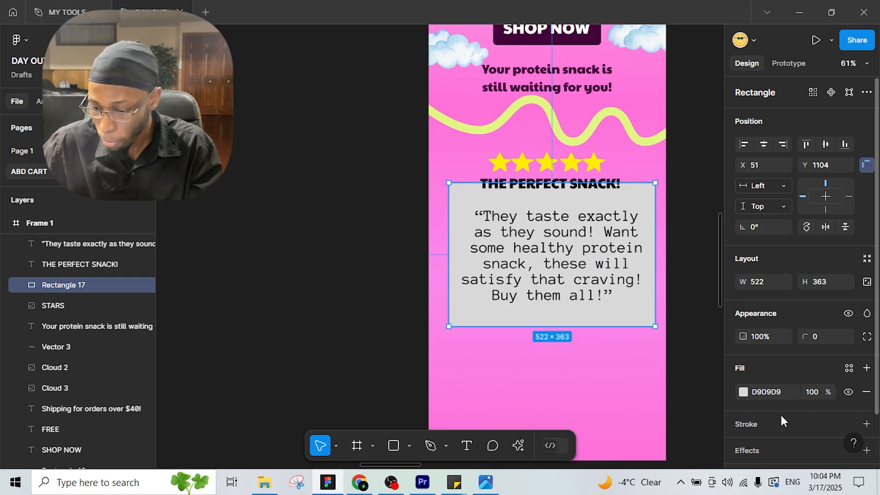
Step: Give Rectangle 17 a black 1-px inside stroke and remove its grey fill
{"action": "left_click", "coordinate": [867, 425]}
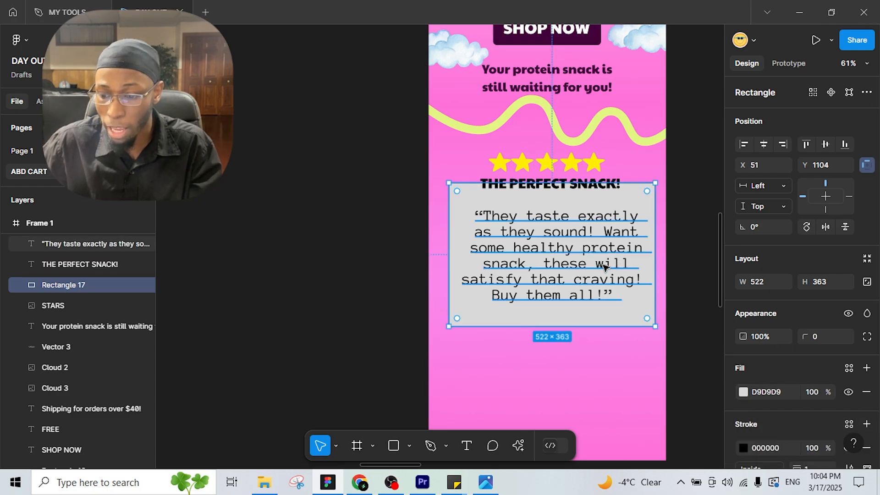
{"action": "scroll", "coordinate": [782, 430], "scroll_direction": "down", "scroll_amount": 2}
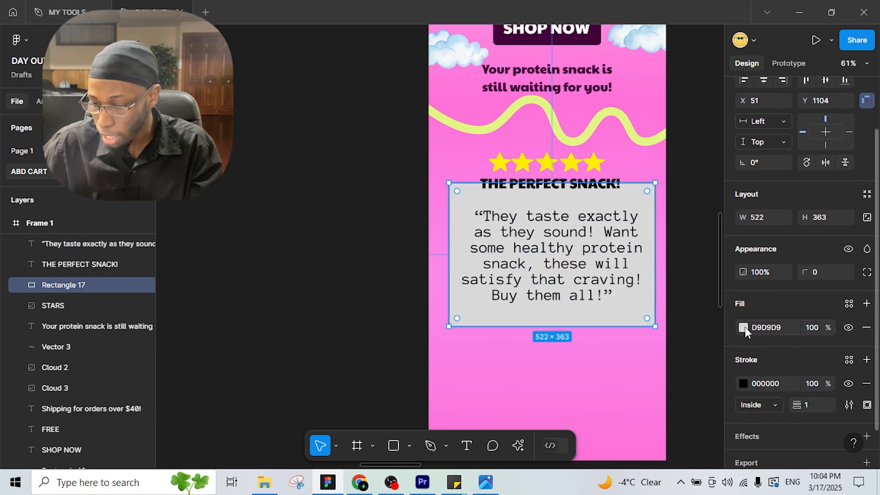
{"action": "left_click", "coordinate": [744, 327]}
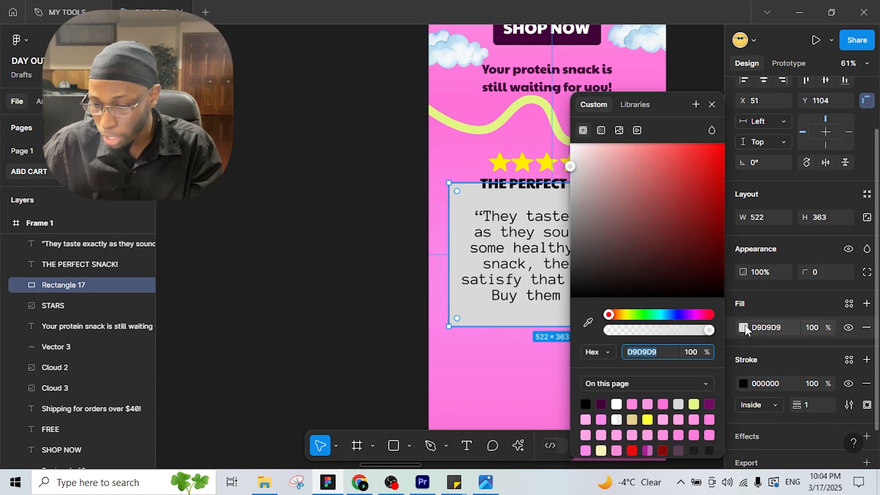
{"action": "left_click", "coordinate": [865, 328]}
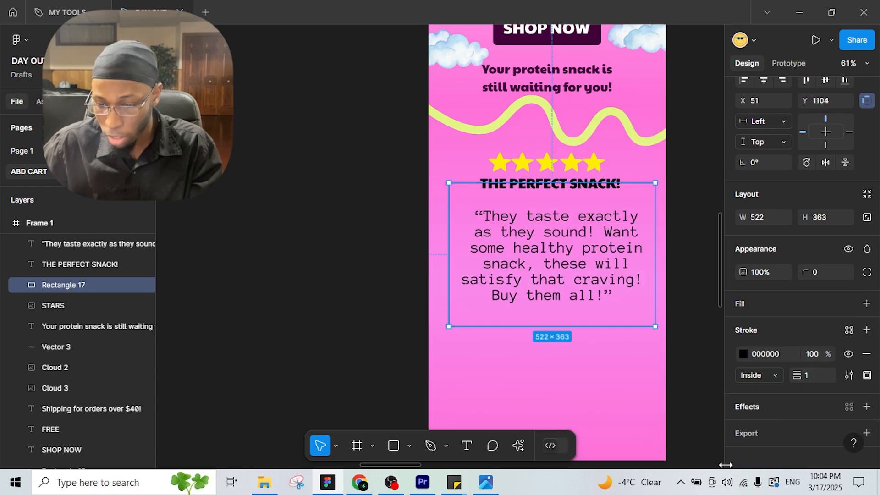
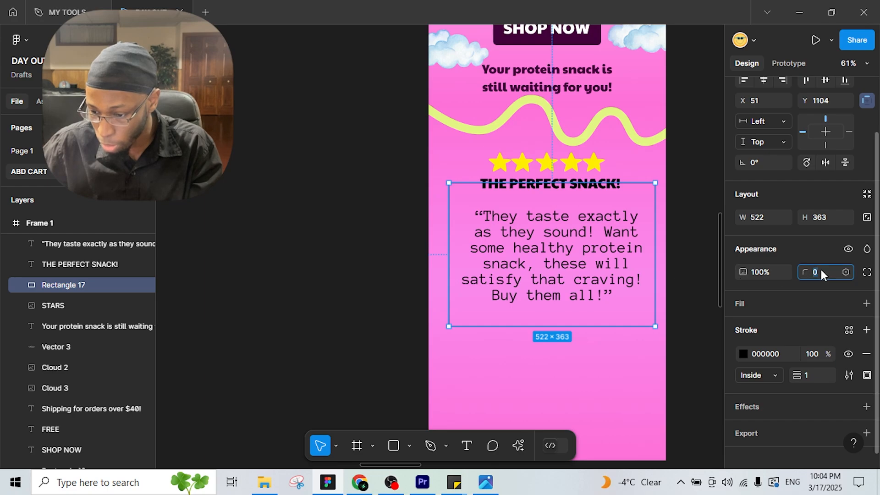
Step: Round Rectangle 17's corners with a 12-px radius
{"action": "type", "text": "12"}
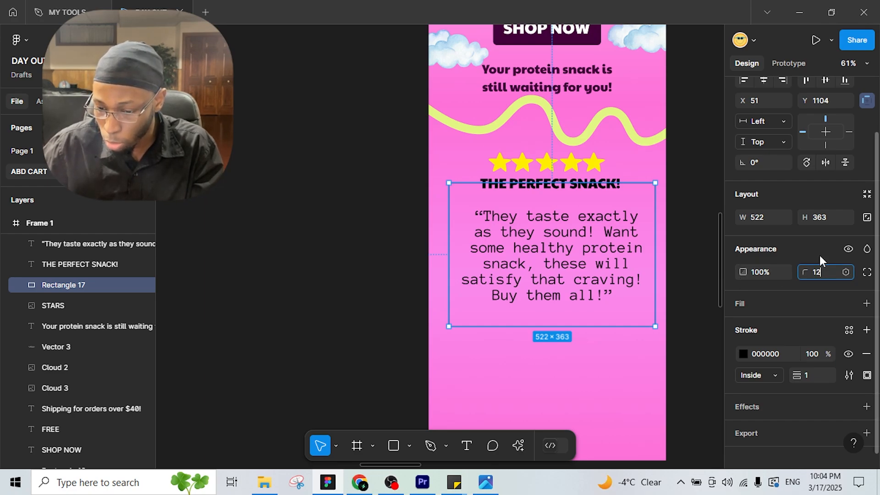
{"action": "key", "text": "Return"}
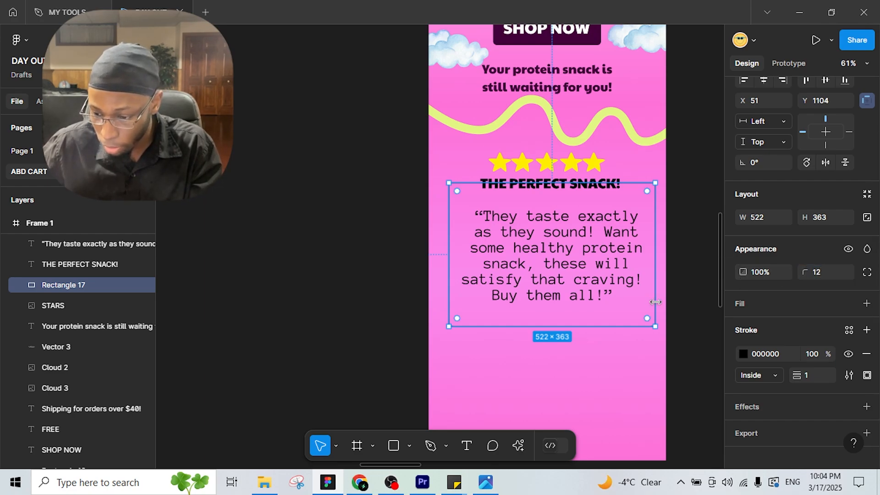
{"action": "left_click", "coordinate": [672, 294]}
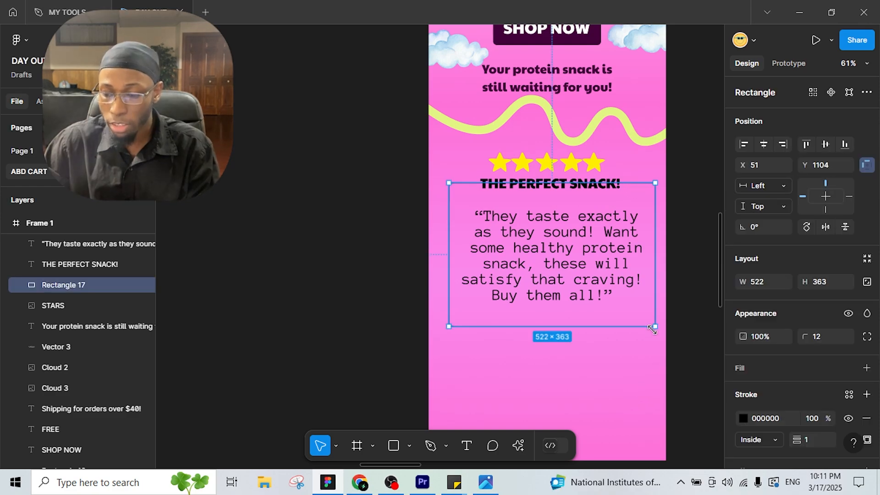
Step: Trim the review box to 502×295 around the quote, shortening the quote box to 271 high
{"action": "left_click_drag", "start_coordinate": [653, 329], "coordinate": [646, 313]}
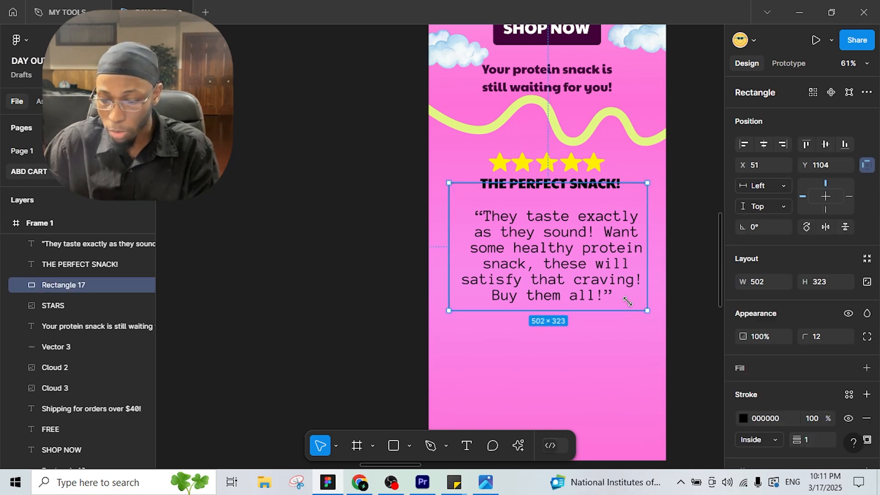
{"action": "mouse_move", "coordinate": [539, 247]}
{"action": "left_mouse_down"}
{"action": "mouse_move", "coordinate": [533, 236]}
{"action": "mouse_move", "coordinate": [547, 243]}
{"action": "mouse_move", "coordinate": [545, 234]}
{"action": "left_mouse_up"}
{"action": "left_click", "coordinate": [537, 235]}
{"action": "left_click_drag", "start_coordinate": [647, 311], "coordinate": [649, 301]}
{"action": "left_click_drag", "start_coordinate": [648, 311], "coordinate": [649, 300]}
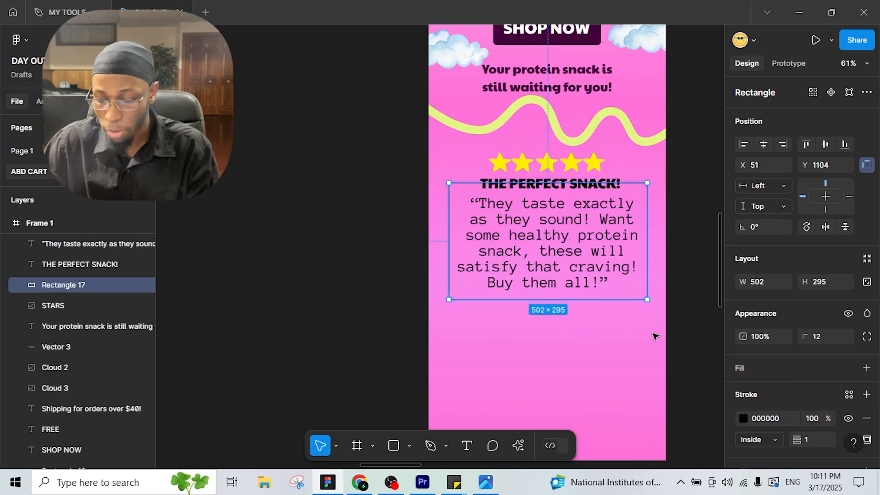
{"action": "left_click", "coordinate": [654, 337]}
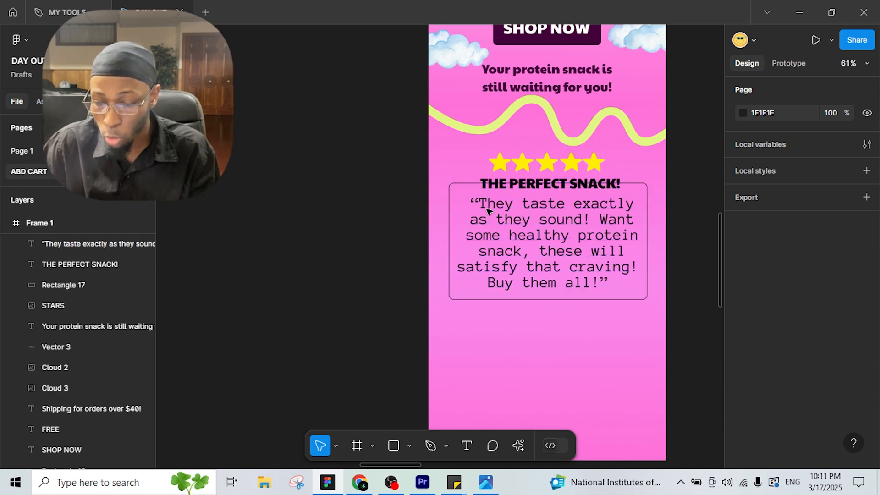
{"action": "left_click", "coordinate": [393, 445]}
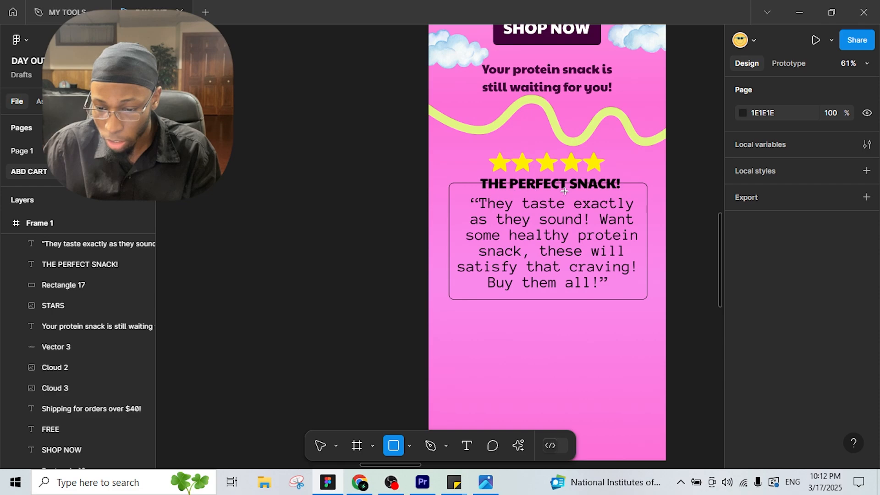
Step: Draw a 375×52 strip over THE PERFECT SNACK! heading, filled with the background pink FC7BE1
{"action": "left_click_drag", "start_coordinate": [477, 174], "coordinate": [624, 194]}
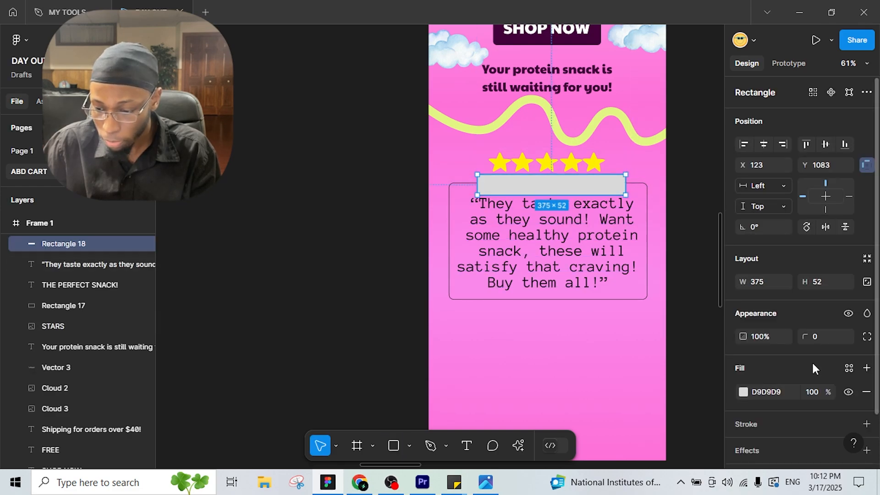
{"action": "left_click", "coordinate": [744, 393]}
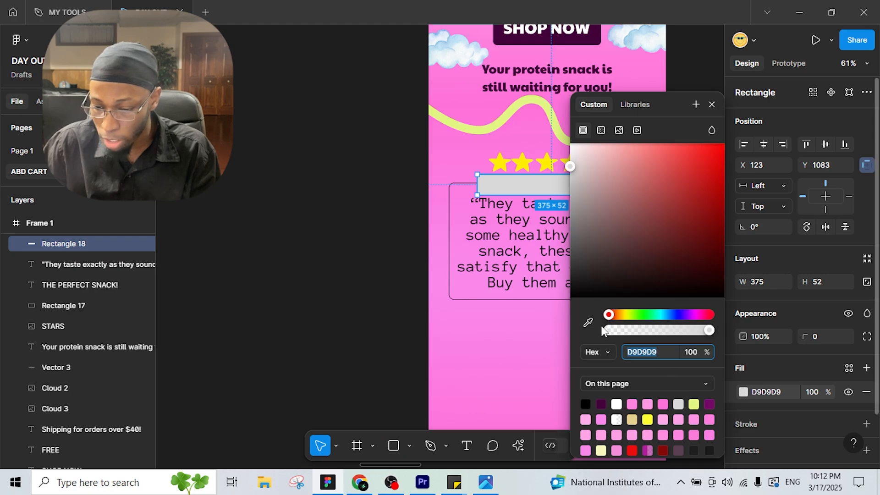
{"action": "scroll", "coordinate": [511, 243], "scroll_direction": "up", "scroll_amount": 3}
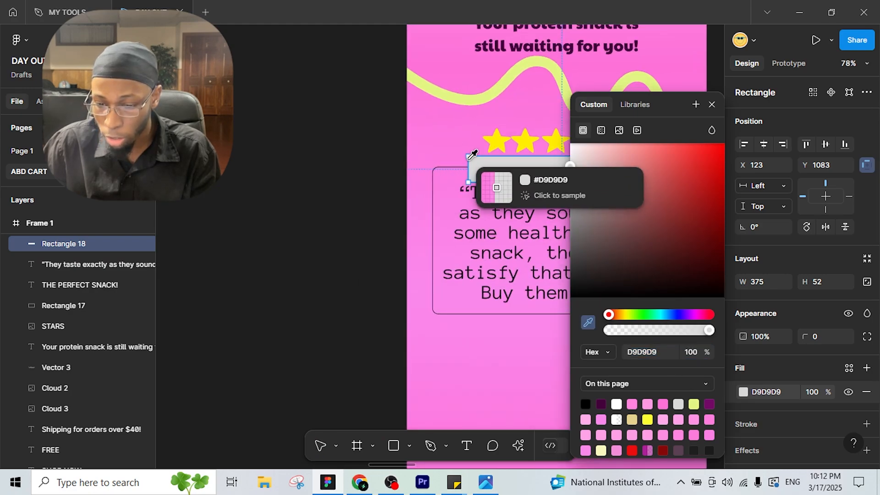
{"action": "left_click", "coordinate": [462, 157]}
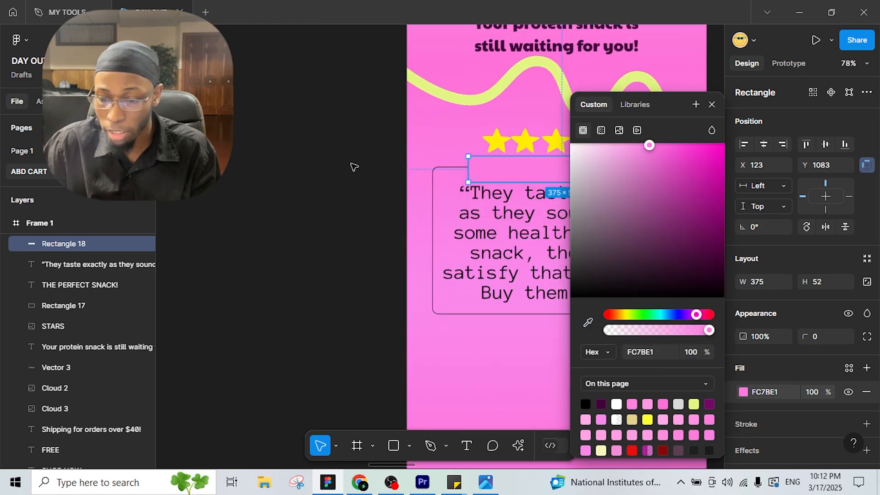
{"action": "left_click", "coordinate": [427, 179]}
Step: Send the pink strip and Rectangle 17 to the back behind the text
{"action": "right_click", "coordinate": [499, 173]}
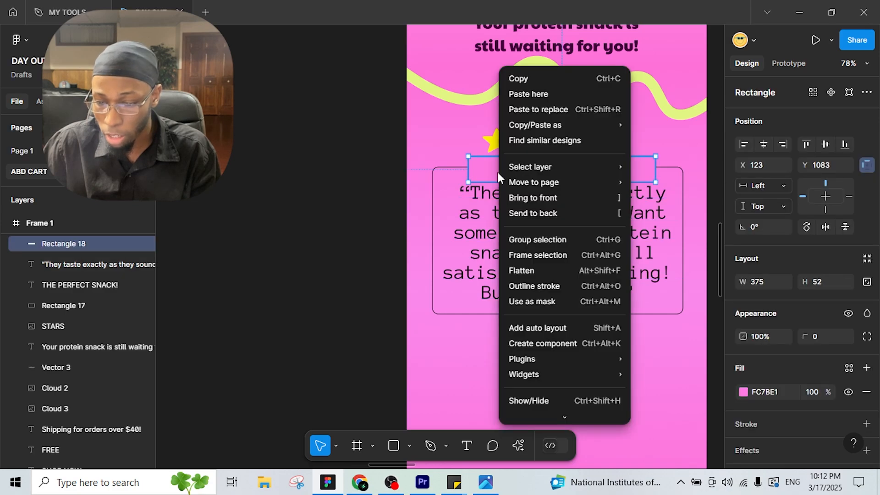
{"action": "left_click", "coordinate": [574, 213]}
{"action": "right_click", "coordinate": [685, 167]}
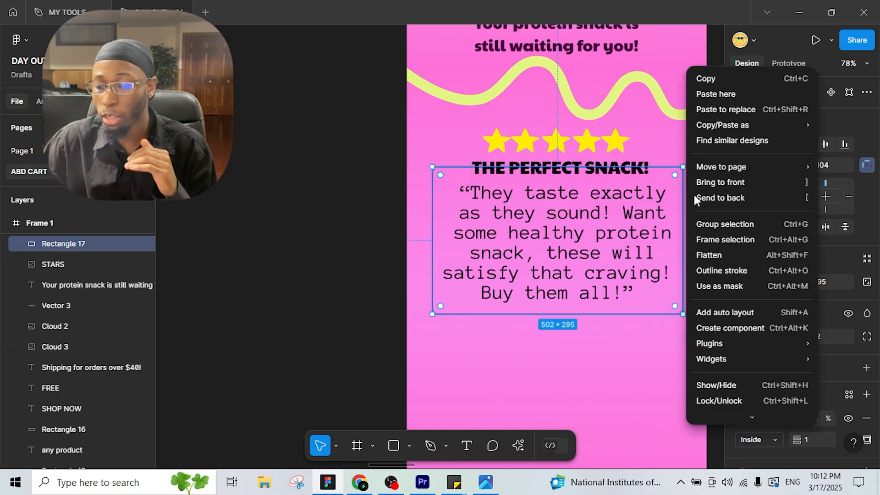
{"action": "left_click", "coordinate": [737, 202]}
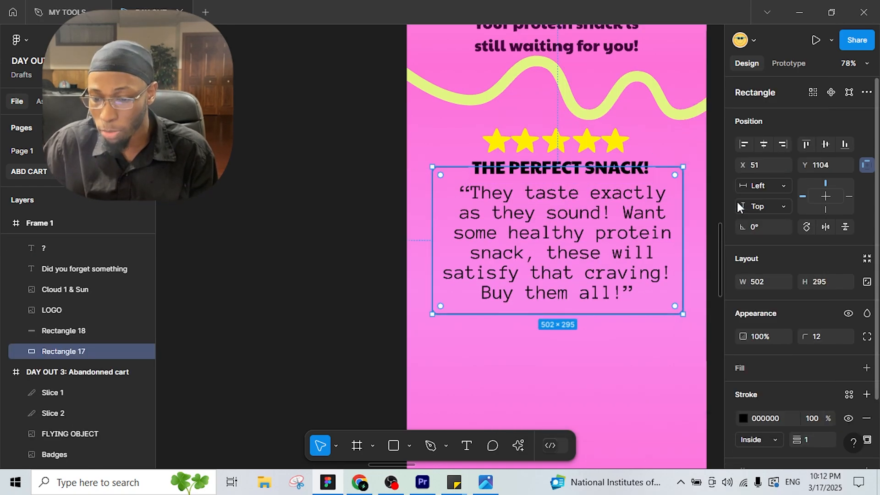
{"action": "left_click", "coordinate": [692, 145]}
{"action": "left_click_drag", "start_coordinate": [389, 248], "coordinate": [646, 259]}
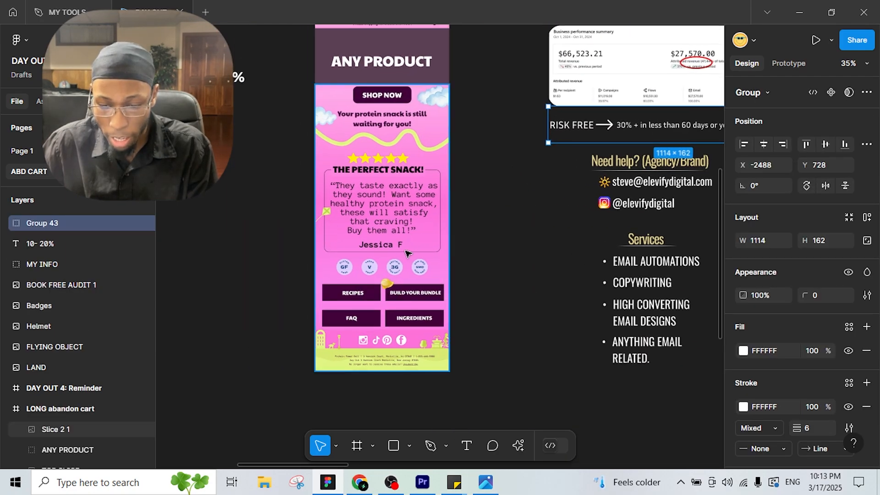
Step: Stretch the review box to 339 high
{"action": "scroll", "coordinate": [444, 232], "scroll_direction": "right", "scroll_amount": 10}
{"action": "scroll", "coordinate": [453, 307], "scroll_direction": "up", "scroll_amount": 3}
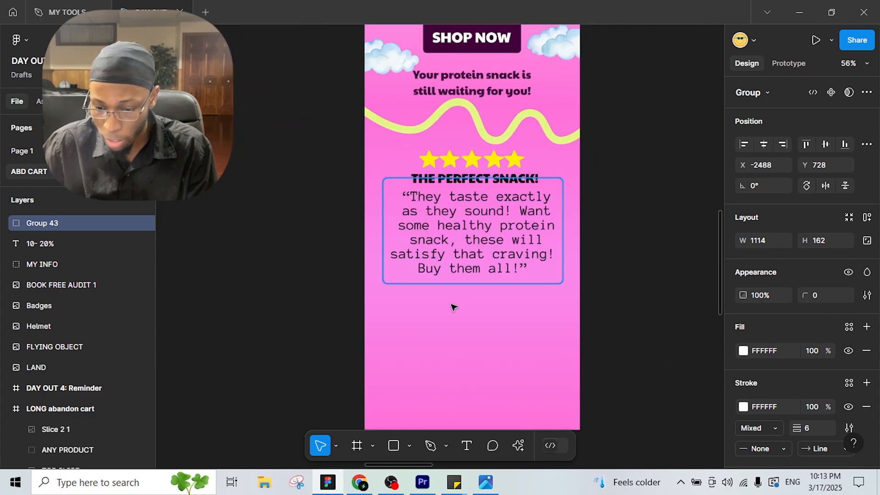
{"action": "left_click", "coordinate": [468, 284]}
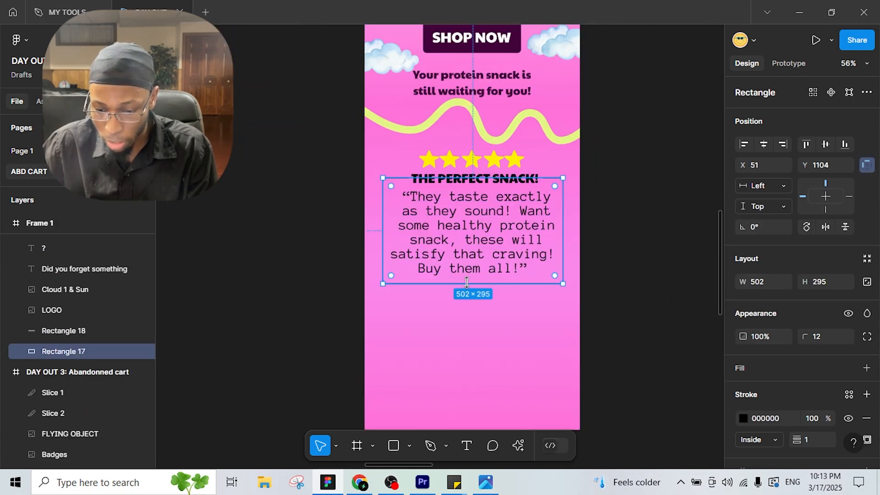
{"action": "left_click_drag", "start_coordinate": [468, 288], "coordinate": [428, 292]}
Step: Add the reviewer's name in Anonymous Pro Bold with a horizontal centre constraint
{"action": "left_click", "coordinate": [474, 444]}
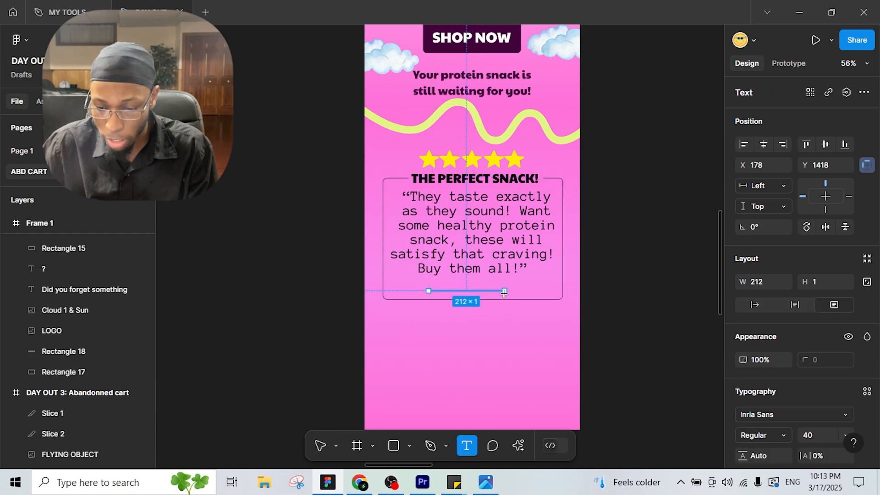
{"action": "type", "text": "Jessic"}
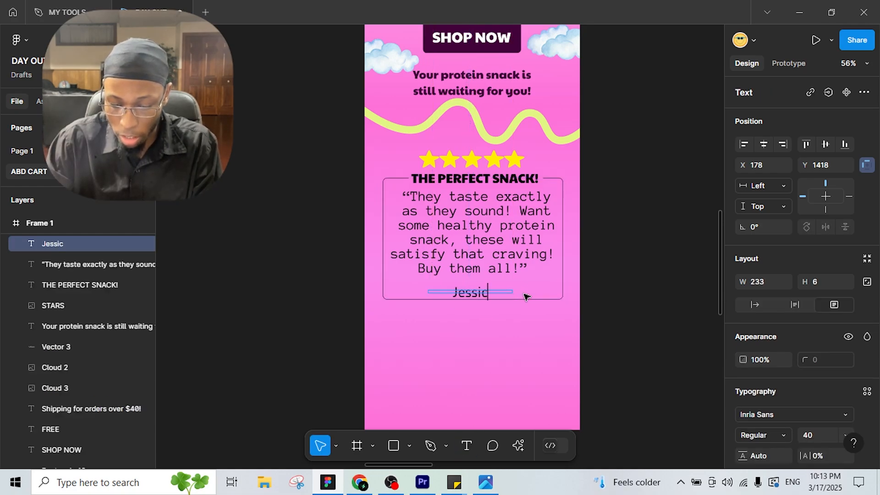
{"action": "type", "text": "a F"}
{"action": "key", "text": "Escape"}
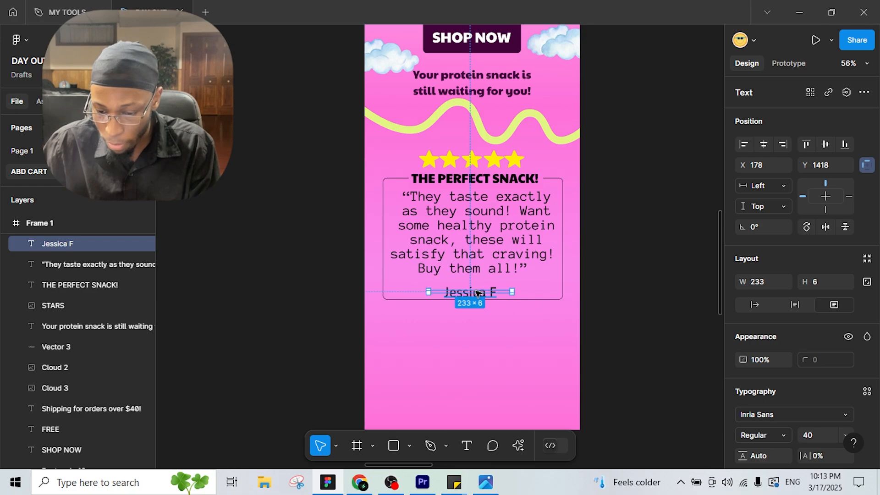
{"action": "left_click", "coordinate": [795, 414]}
{"action": "left_click", "coordinate": [628, 230]}
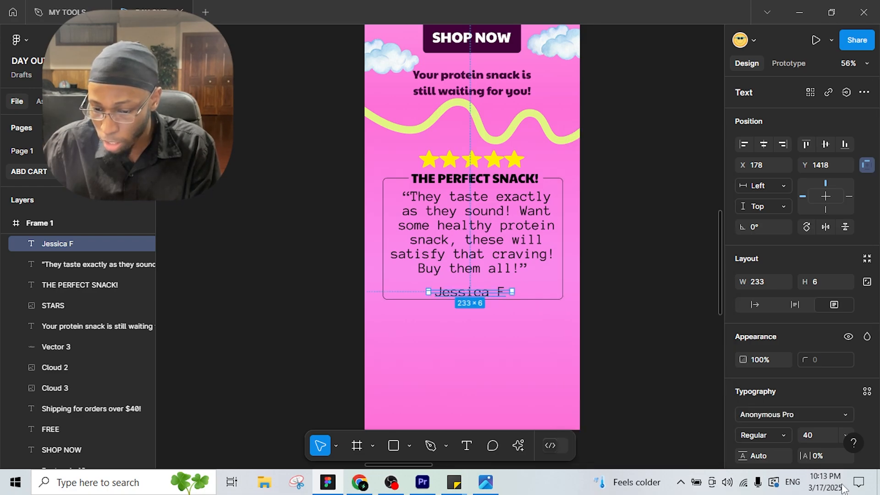
{"action": "left_click", "coordinate": [775, 436]}
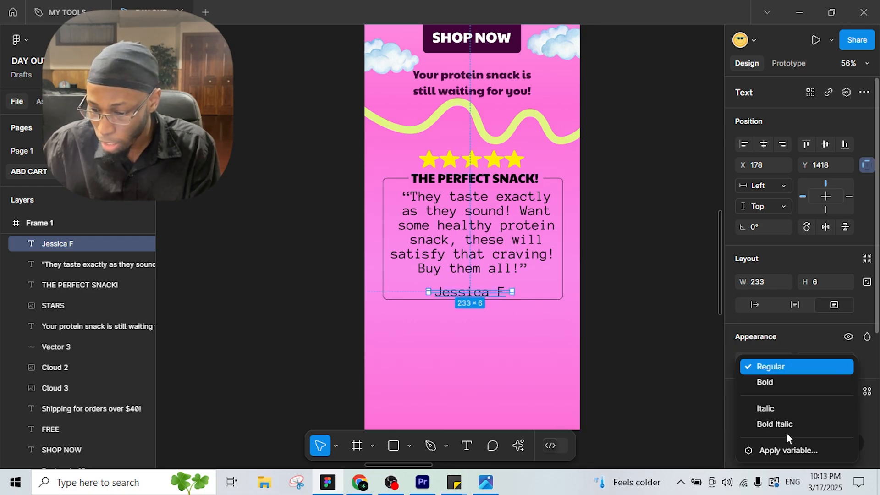
{"action": "left_click", "coordinate": [766, 383]}
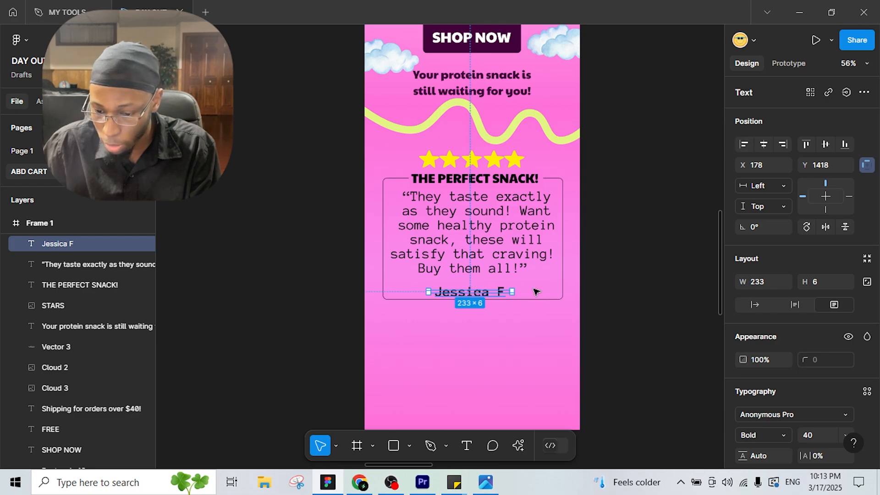
{"action": "left_click", "coordinate": [764, 144]}
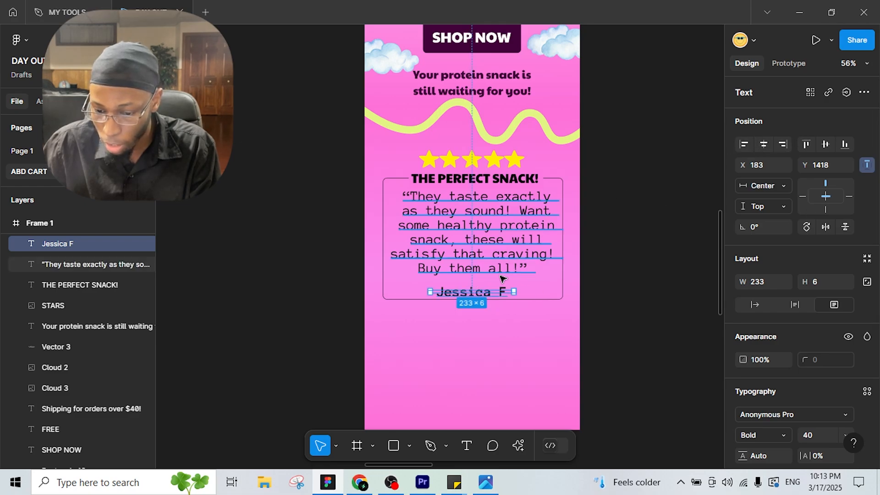
Step: Move the reviewer's name up to sit just beneath the quote
{"action": "left_click", "coordinate": [507, 362]}
{"action": "left_click_drag", "start_coordinate": [471, 296], "coordinate": [471, 289]}
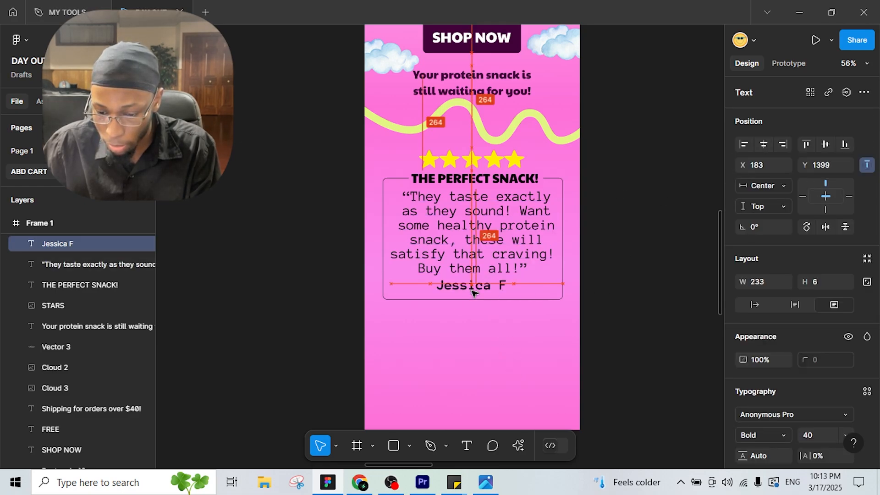
{"action": "left_click", "coordinate": [615, 192]}
{"action": "scroll", "coordinate": [626, 204], "scroll_direction": "down", "scroll_amount": 3}
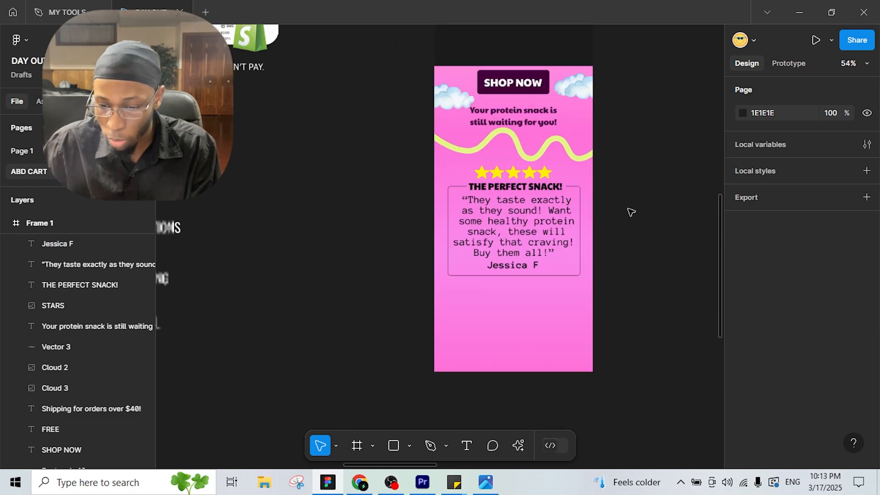
Step: Bring the FLYING OBJECT kite image into Frame 1 over the testimonial box
{"action": "scroll", "coordinate": [615, 215], "scroll_direction": "up", "scroll_amount": 5}
{"action": "scroll", "coordinate": [612, 222], "scroll_direction": "up", "scroll_amount": 3}
{"action": "left_click", "coordinate": [362, 346]}
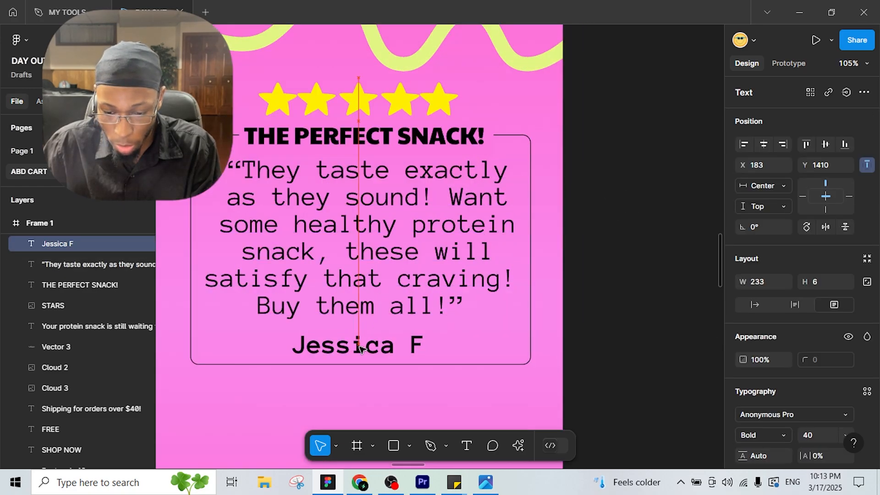
{"action": "scroll", "coordinate": [495, 252], "scroll_direction": "down", "scroll_amount": 4}
{"action": "scroll", "coordinate": [544, 228], "scroll_direction": "up", "scroll_amount": 6}
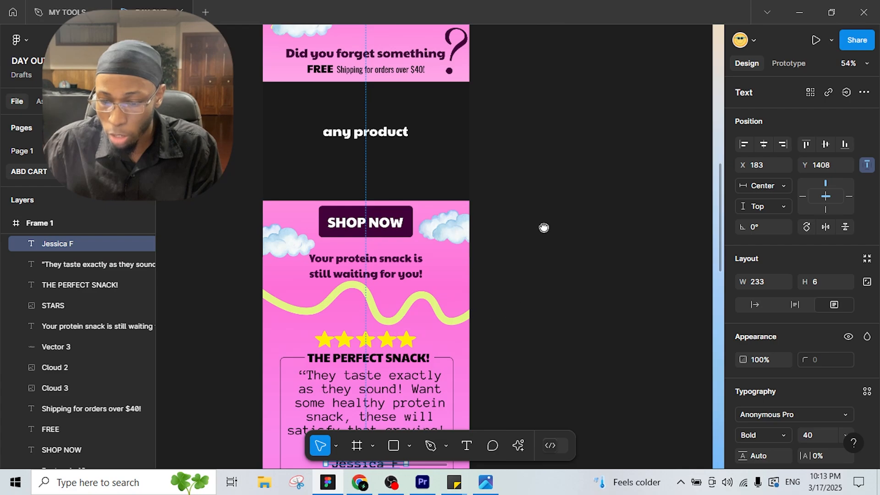
{"action": "scroll", "coordinate": [532, 233], "scroll_direction": "down", "scroll_amount": 5}
{"action": "scroll", "coordinate": [517, 329], "scroll_direction": "up", "scroll_amount": 2}
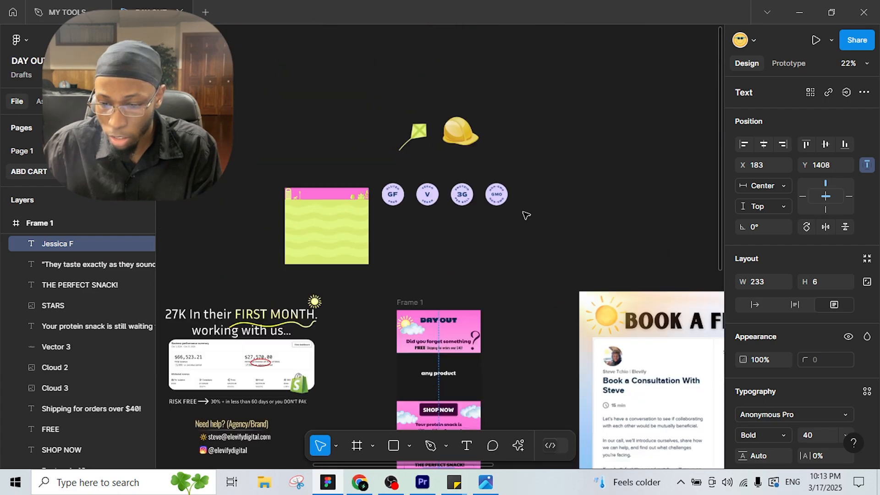
{"action": "left_click_drag", "start_coordinate": [432, 166], "coordinate": [515, 368]}
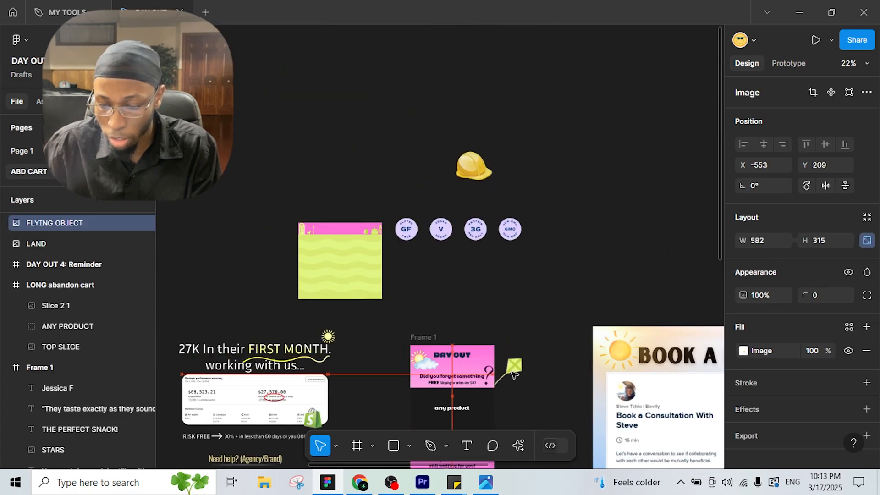
{"action": "scroll", "coordinate": [515, 368], "scroll_direction": "down", "scroll_amount": 5}
{"action": "scroll", "coordinate": [603, 165], "scroll_direction": "up", "scroll_amount": 2}
{"action": "scroll", "coordinate": [592, 197], "scroll_direction": "up", "scroll_amount": 1}
{"action": "scroll", "coordinate": [573, 138], "scroll_direction": "up", "scroll_amount": 2}
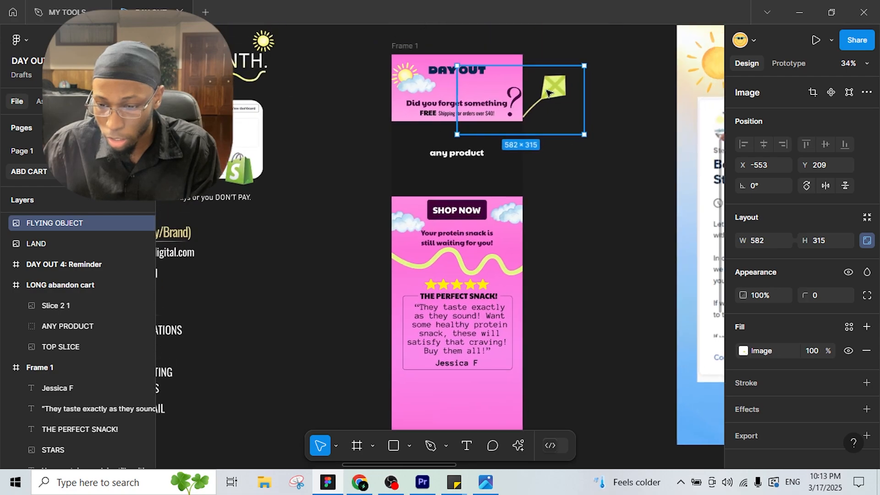
{"action": "left_click_drag", "start_coordinate": [551, 96], "coordinate": [379, 306]}
Step: Shrink the kite to about 150×81, flip it vertically, and set it at the box's left edge
{"action": "scroll", "coordinate": [368, 303], "scroll_direction": "up", "scroll_amount": 4}
{"action": "left_click_drag", "start_coordinate": [427, 366], "coordinate": [448, 362]}
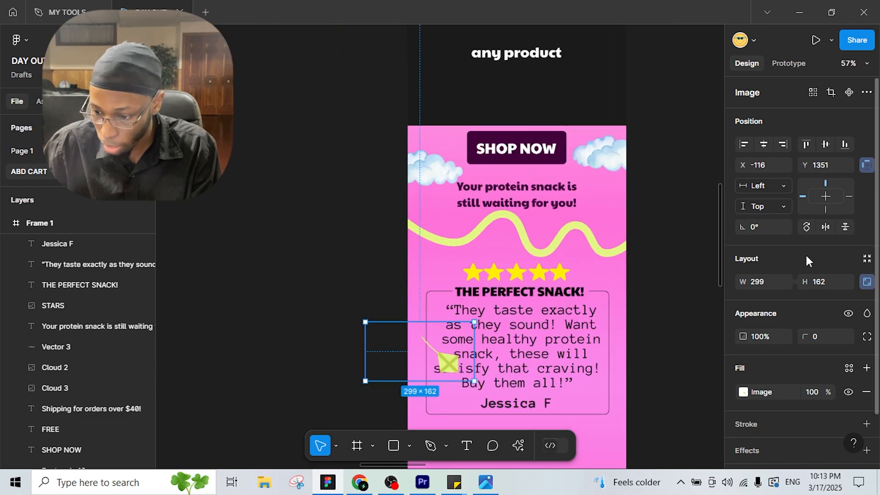
{"action": "left_click", "coordinate": [844, 228]}
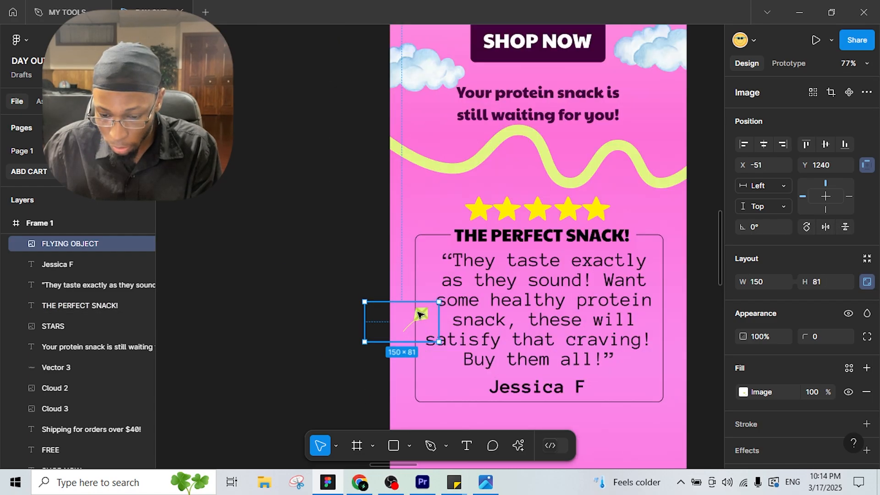
{"action": "left_click_drag", "start_coordinate": [417, 313], "coordinate": [417, 277]}
{"action": "scroll", "coordinate": [500, 257], "scroll_direction": "down", "scroll_amount": 10, "text": "ctrl"}
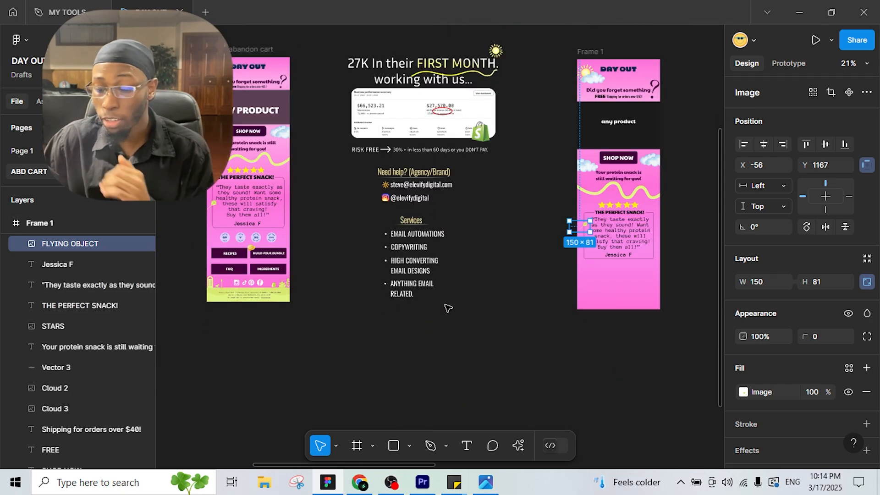
Step: Place the GF, V, 3G, GMO badges image under the testimonial at 514×91, flipped upright
{"action": "left_click_drag", "start_coordinate": [524, 253], "coordinate": [354, 430]}
{"action": "left_click_drag", "start_coordinate": [414, 110], "coordinate": [510, 165]}
{"action": "scroll", "coordinate": [456, 200], "scroll_direction": "up", "scroll_amount": 3}
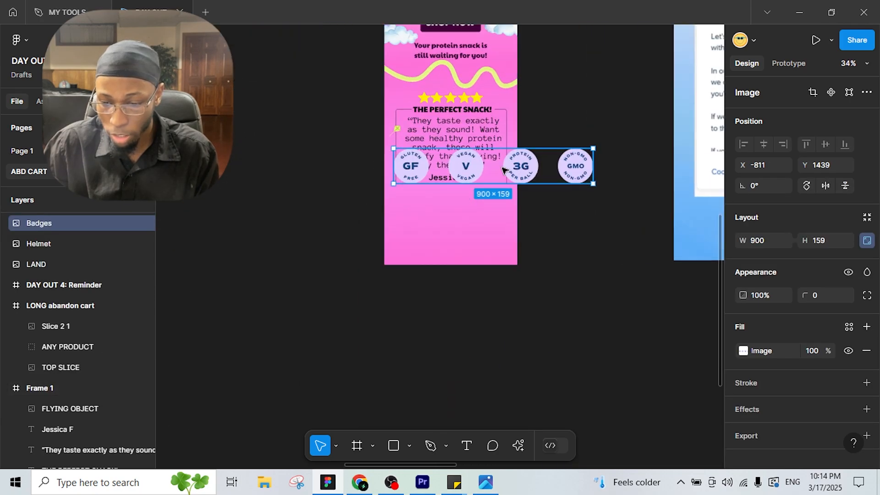
{"action": "left_click_drag", "start_coordinate": [408, 162], "coordinate": [437, 203]}
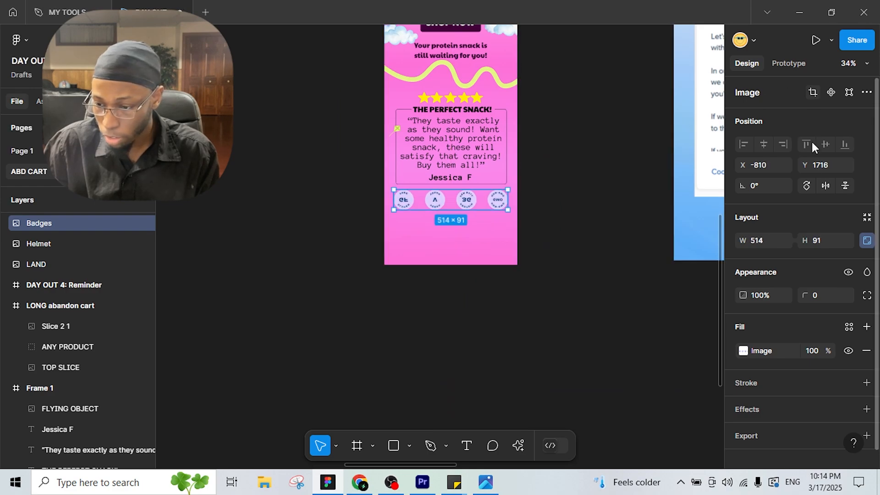
{"action": "left_click", "coordinate": [845, 185]}
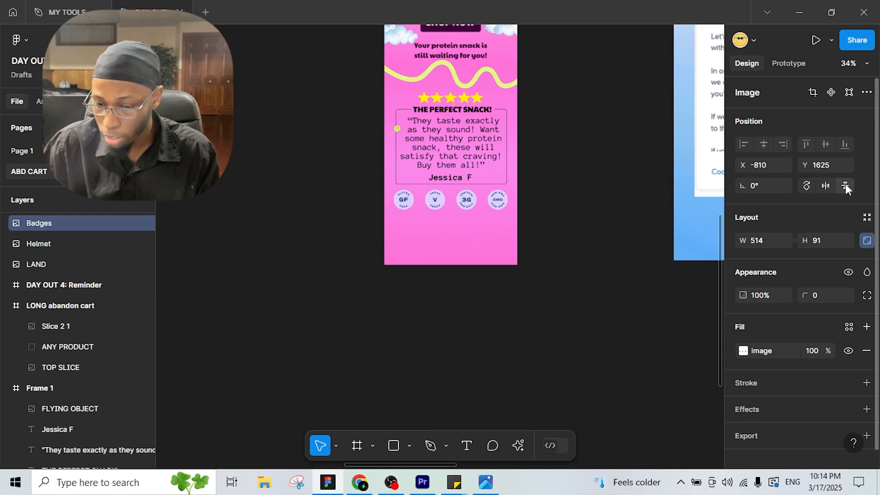
{"action": "left_click", "coordinate": [553, 275]}
{"action": "scroll", "coordinate": [505, 289], "scroll_direction": "left", "scroll_amount": 5}
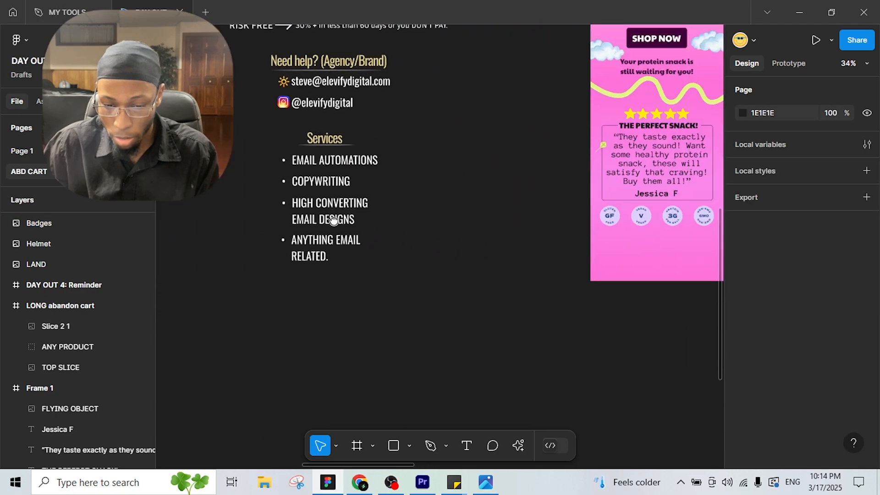
{"action": "scroll", "coordinate": [468, 232], "scroll_direction": "down", "scroll_amount": 5}
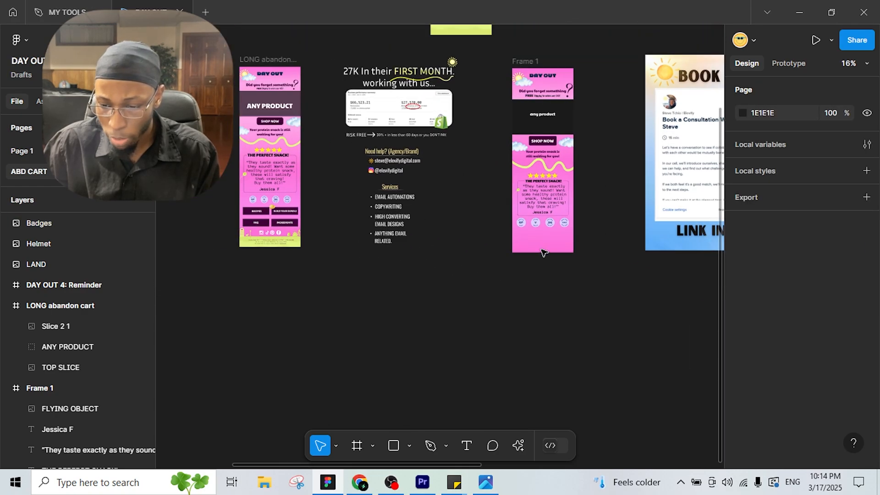
Step: Extend Frame 1's height to about 2100 px
{"action": "left_click", "coordinate": [529, 63]}
{"action": "left_click", "coordinate": [550, 253]}
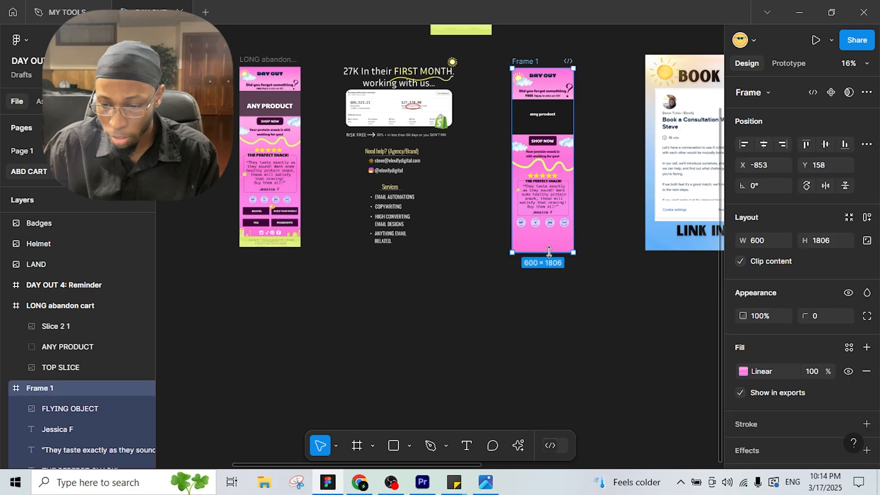
{"action": "left_click_drag", "start_coordinate": [548, 264], "coordinate": [548, 296]}
{"action": "left_click", "coordinate": [397, 275]}
Step: Place the 600×546 LAND landscape image along the bottom of Frame 1
{"action": "scroll", "coordinate": [397, 276], "scroll_direction": "down", "scroll_amount": 3}
{"action": "scroll", "coordinate": [422, 320], "scroll_direction": "up", "scroll_amount": 7}
{"action": "left_click", "coordinate": [421, 191]}
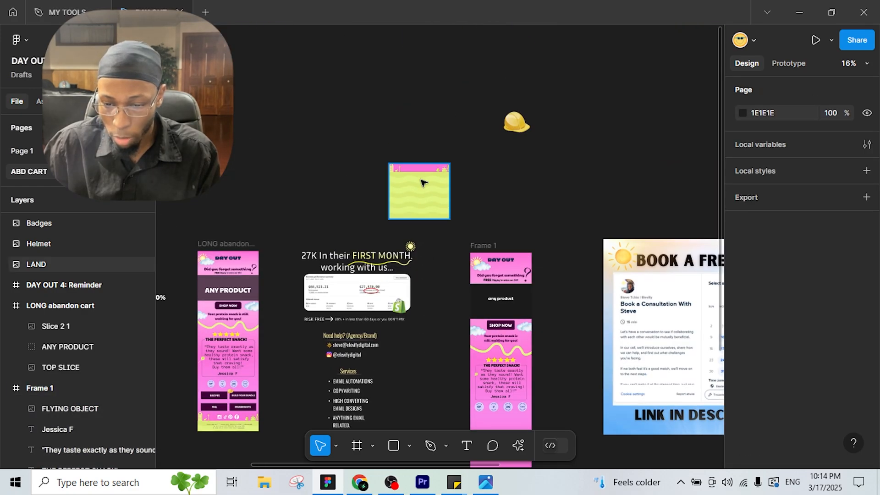
{"action": "left_click_drag", "start_coordinate": [520, 388], "coordinate": [559, 303]}
{"action": "scroll", "coordinate": [577, 431], "scroll_direction": "down", "scroll_amount": 1}
{"action": "scroll", "coordinate": [579, 431], "scroll_direction": "up", "scroll_amount": 3}
{"action": "scroll", "coordinate": [566, 304], "scroll_direction": "up", "scroll_amount": 4}
{"action": "left_click_drag", "start_coordinate": [496, 248], "coordinate": [445, 277]}
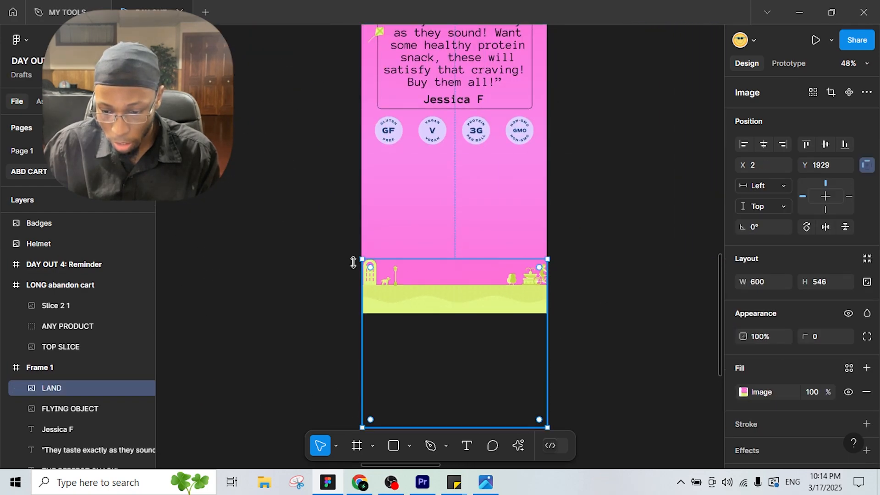
{"action": "scroll", "coordinate": [307, 272], "scroll_direction": "down", "scroll_amount": 2}
{"action": "left_click_drag", "start_coordinate": [307, 272], "coordinate": [385, 314]}
{"action": "scroll", "coordinate": [501, 282], "scroll_direction": "down", "scroll_amount": 3}
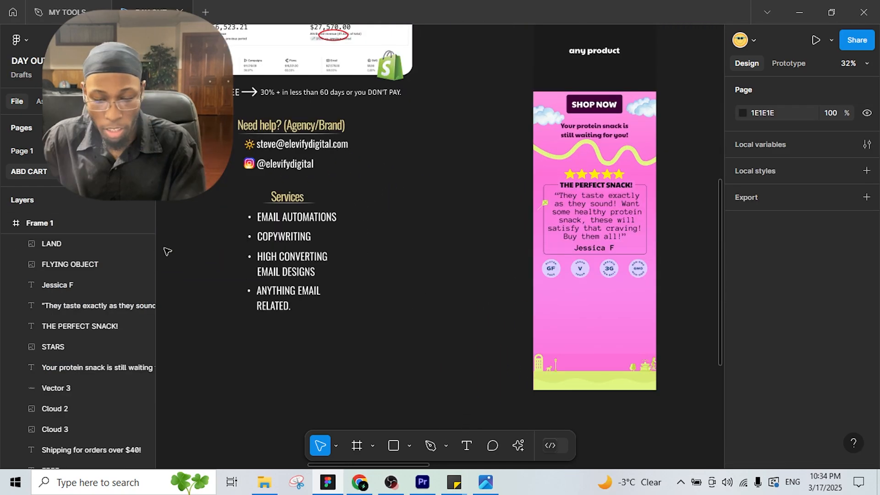
{"action": "left_click_drag", "start_coordinate": [164, 249], "coordinate": [524, 234]}
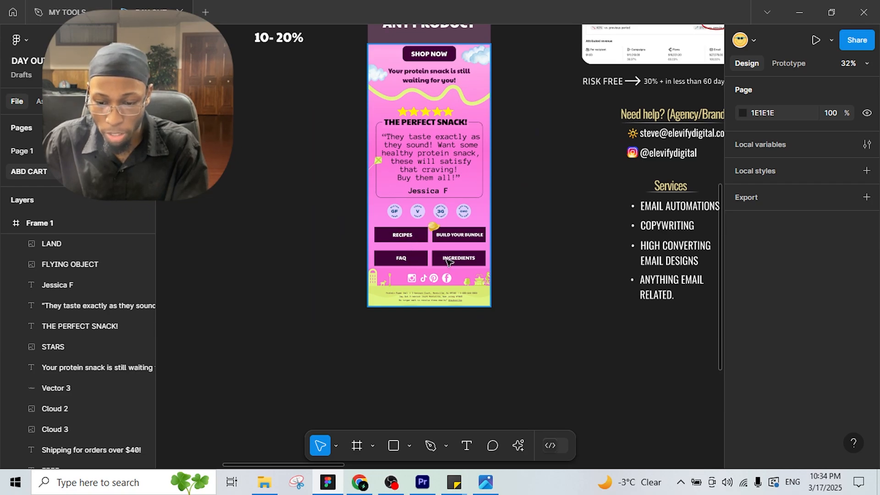
{"action": "scroll", "coordinate": [448, 261], "scroll_direction": "right", "scroll_amount": 10}
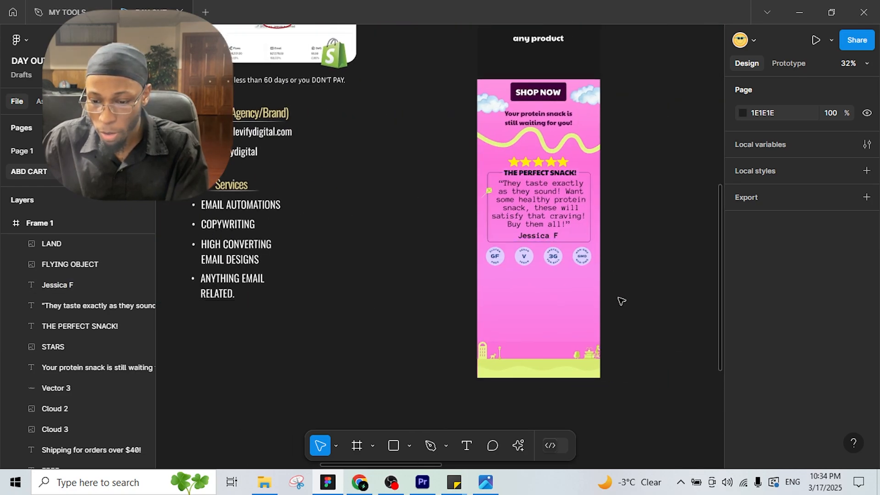
Step: Paste a copy of the SHOP NOW button's dark rectangle below the left badges, resized to 242×72
{"action": "scroll", "coordinate": [554, 83], "scroll_direction": "up", "scroll_amount": 5}
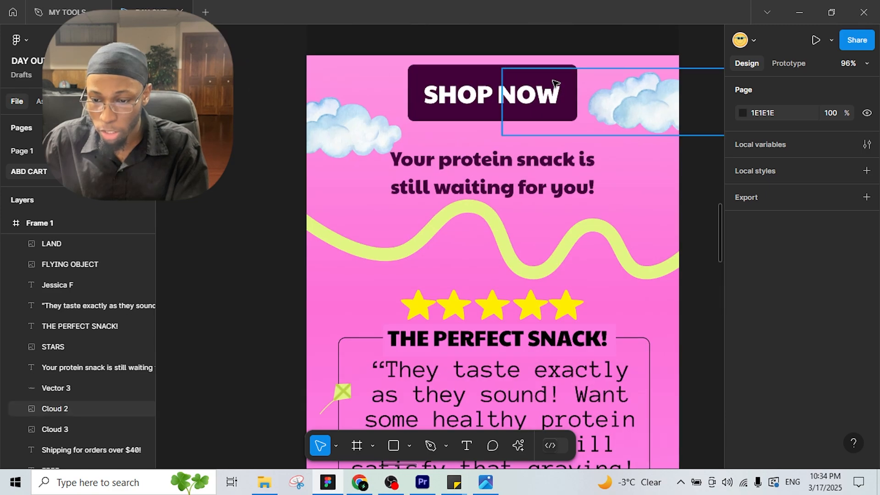
{"action": "left_click", "coordinate": [458, 73]}
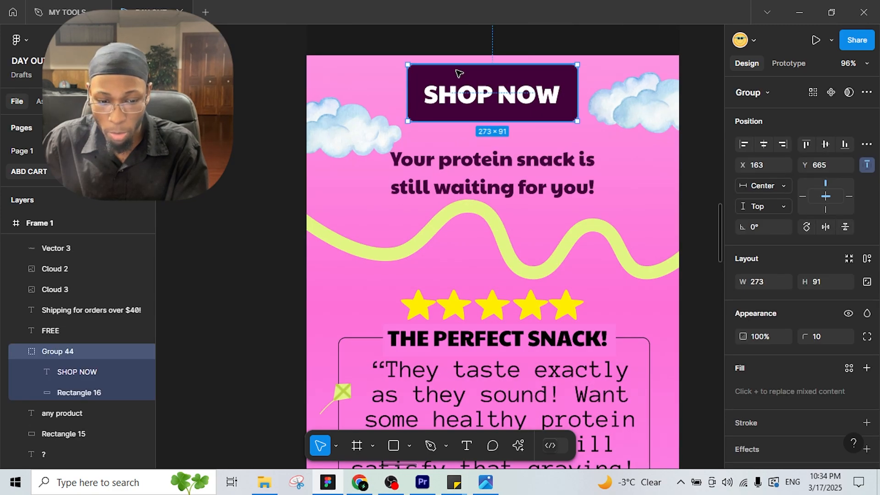
{"action": "left_click", "coordinate": [88, 395]}
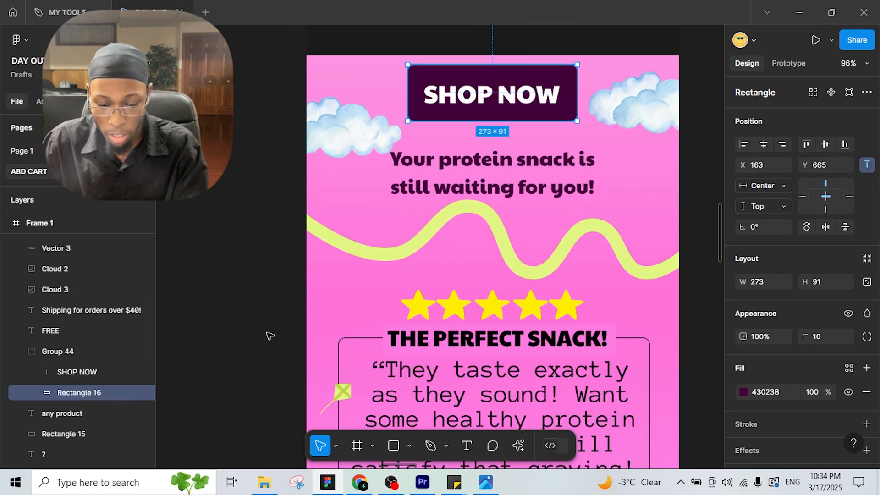
{"action": "scroll", "coordinate": [399, 281], "scroll_direction": "down", "scroll_amount": 10}
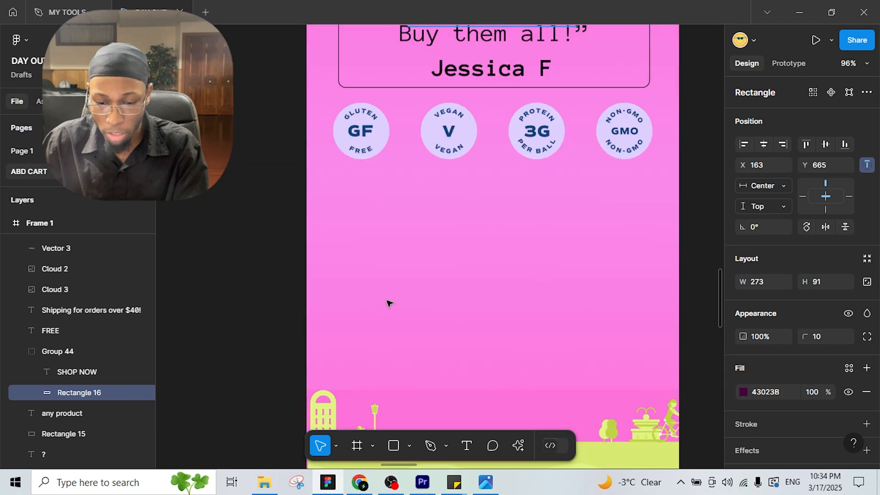
{"action": "right_click", "coordinate": [379, 262]}
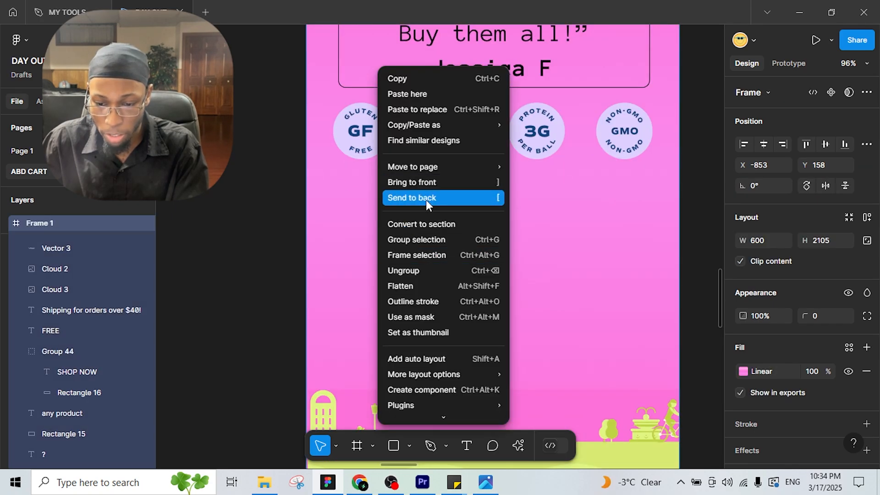
{"action": "left_click", "coordinate": [410, 94]}
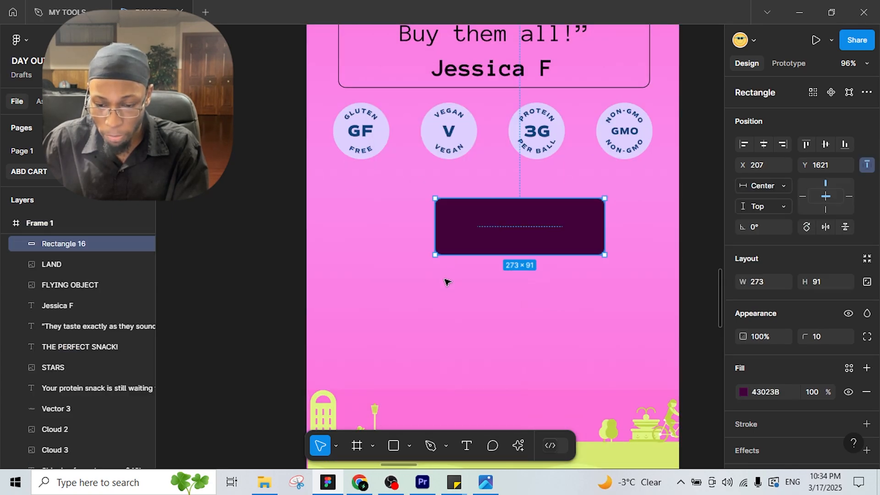
{"action": "left_click_drag", "start_coordinate": [483, 230], "coordinate": [380, 222]}
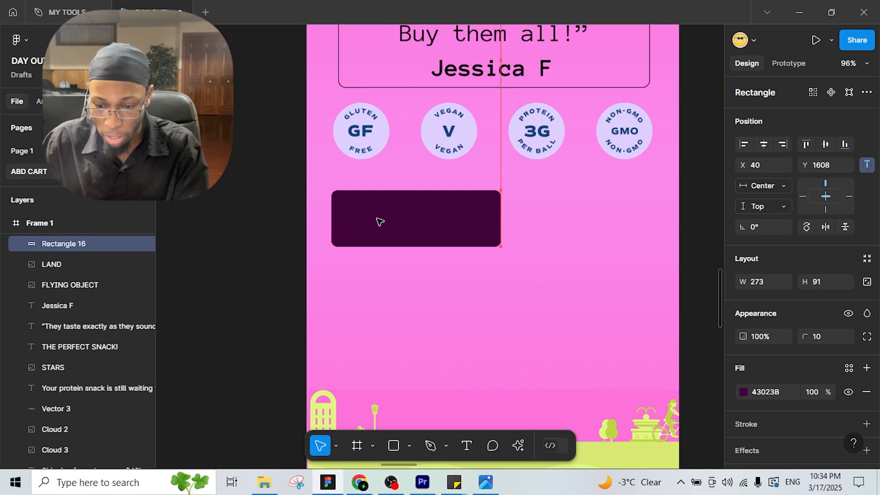
{"action": "left_click_drag", "start_coordinate": [487, 235], "coordinate": [485, 233]}
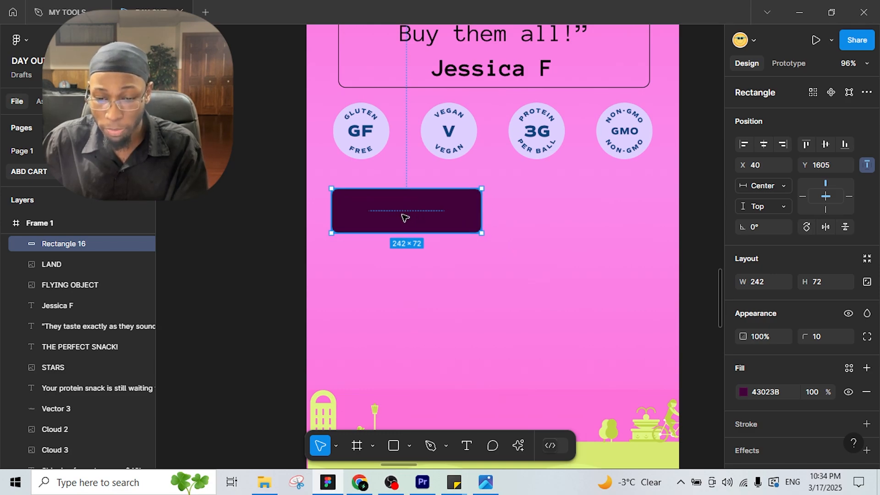
Step: Add white FAQ text in Paytone One 40, centred on the dark rectangle
{"action": "double_click", "coordinate": [406, 218]}
{"action": "key", "text": "t"}
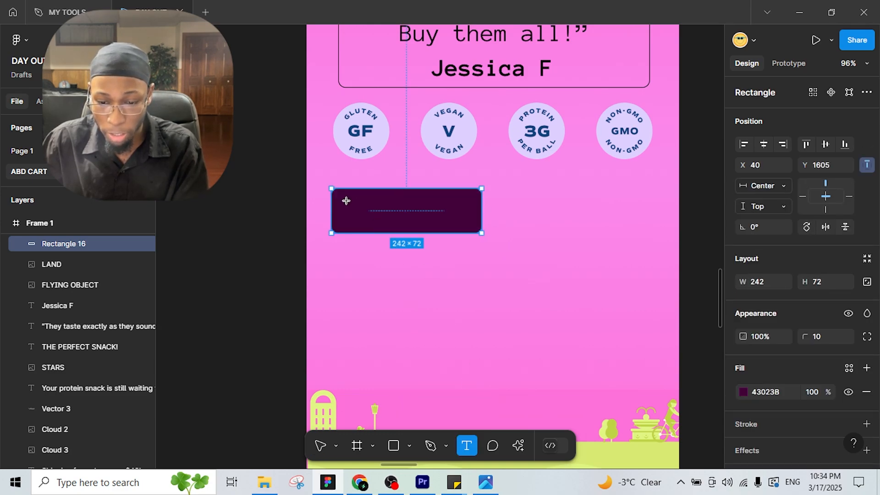
{"action": "left_click_drag", "start_coordinate": [345, 201], "coordinate": [470, 219]}
{"action": "scroll", "coordinate": [269, 251], "scroll_direction": "down", "scroll_amount": 3, "text": "ctrl"}
{"action": "type", "text": "f"}
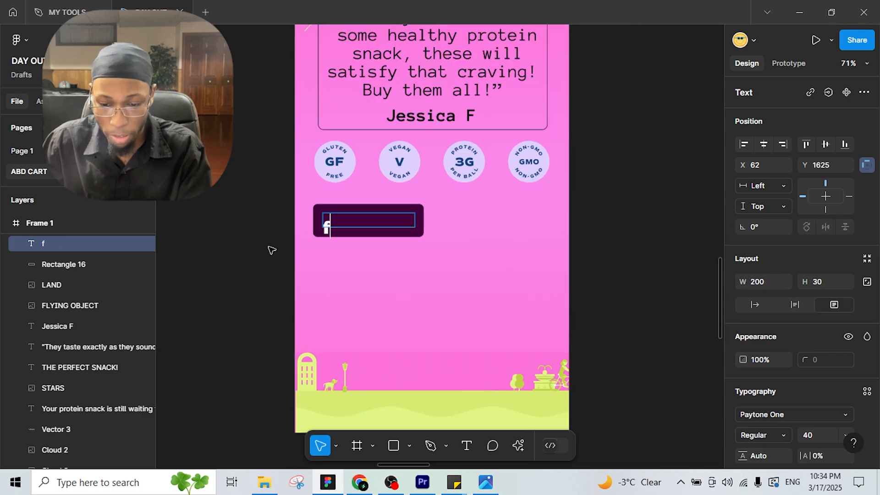
{"action": "type", "text": "a"}
{"action": "key", "text": "BackSpace"}
{"action": "key", "text": "BackSpace"}
{"action": "type", "text": "FAQ"}
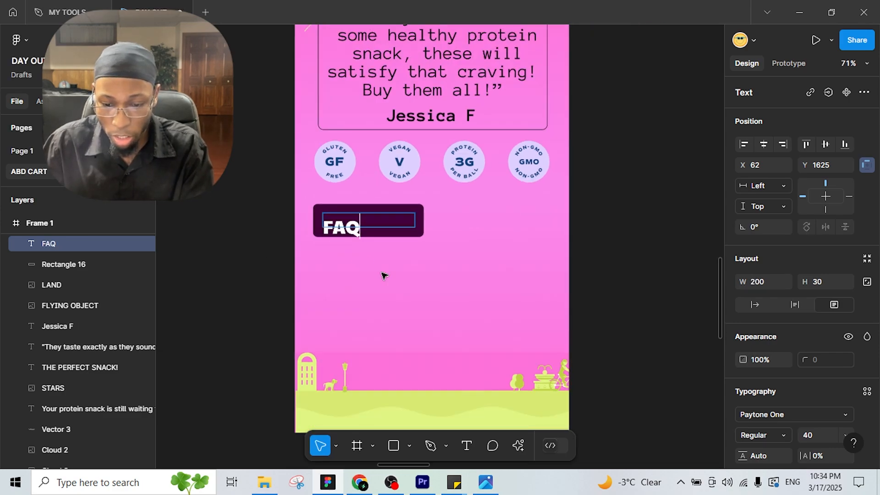
{"action": "key", "text": "Escape"}
{"action": "left_click_drag", "start_coordinate": [415, 221], "coordinate": [363, 222]}
{"action": "left_click_drag", "start_coordinate": [348, 226], "coordinate": [372, 220]}
{"action": "left_click_drag", "start_coordinate": [380, 260], "coordinate": [425, 172]}
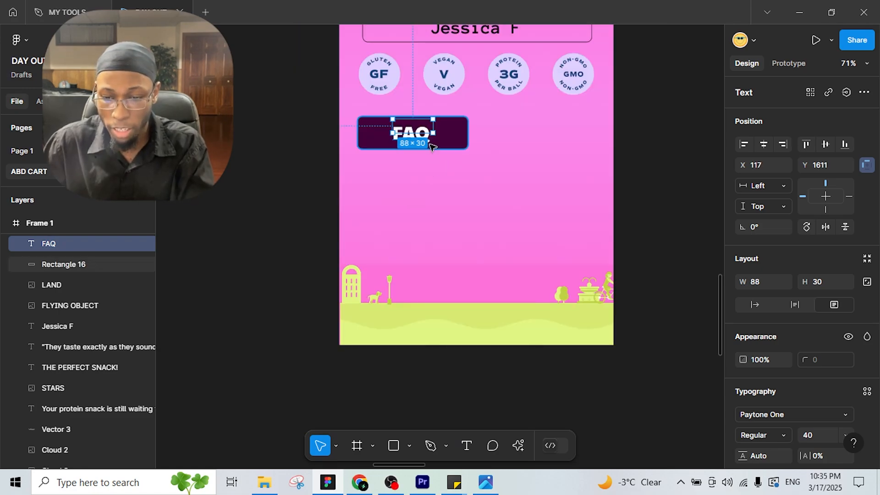
Step: Group the FAQ text with its rectangle into a 242×72 FAQ button
{"action": "left_click", "coordinate": [461, 134]}
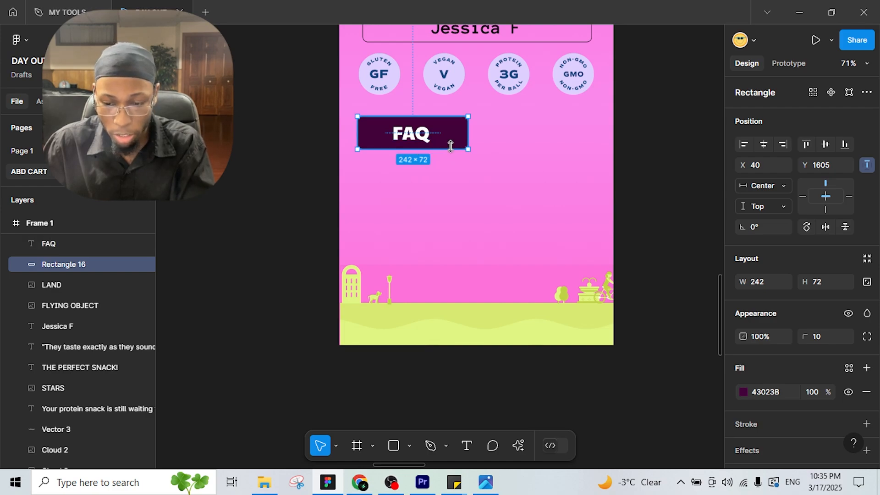
{"action": "left_click", "coordinate": [421, 135], "text": "shift"}
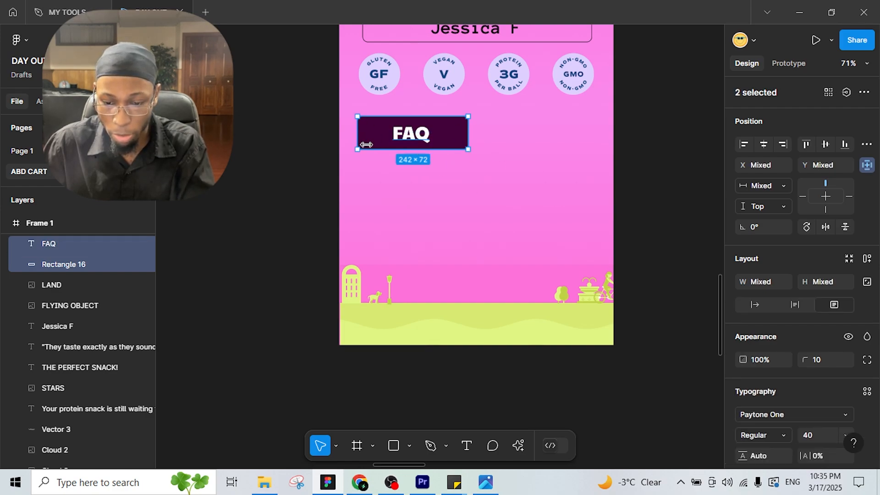
{"action": "key", "text": "ctrl+g"}
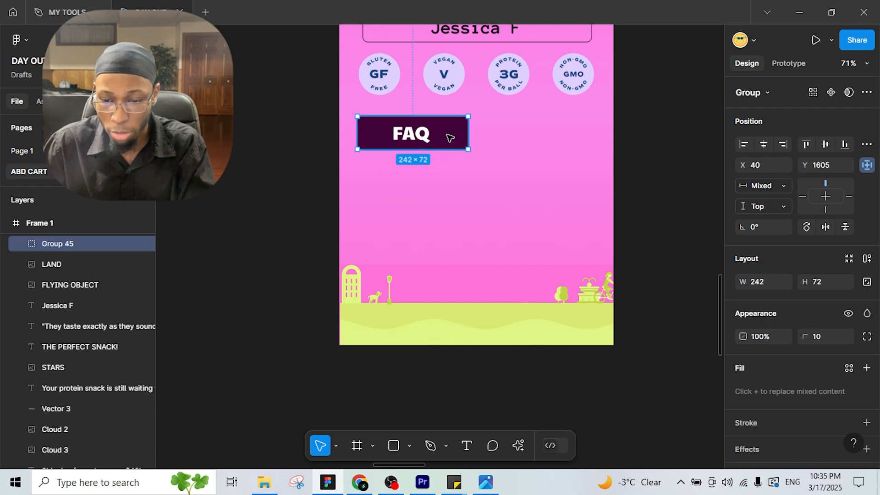
{"action": "mouse_move", "coordinate": [425, 143]}
{"action": "left_mouse_down"}
{"action": "mouse_move", "coordinate": [405, 151]}
{"action": "mouse_move", "coordinate": [435, 142]}
{"action": "left_mouse_up"}
{"action": "key", "text": "ctrl+z"}
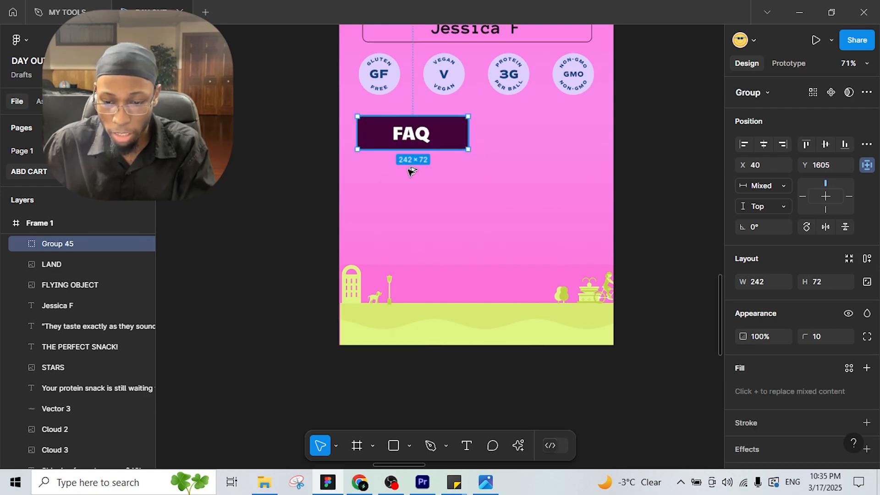
Step: Duplicate the FAQ button into a two-by-two grid of four buttons under the badges
{"action": "left_click_drag", "start_coordinate": [411, 133], "coordinate": [546, 135]}
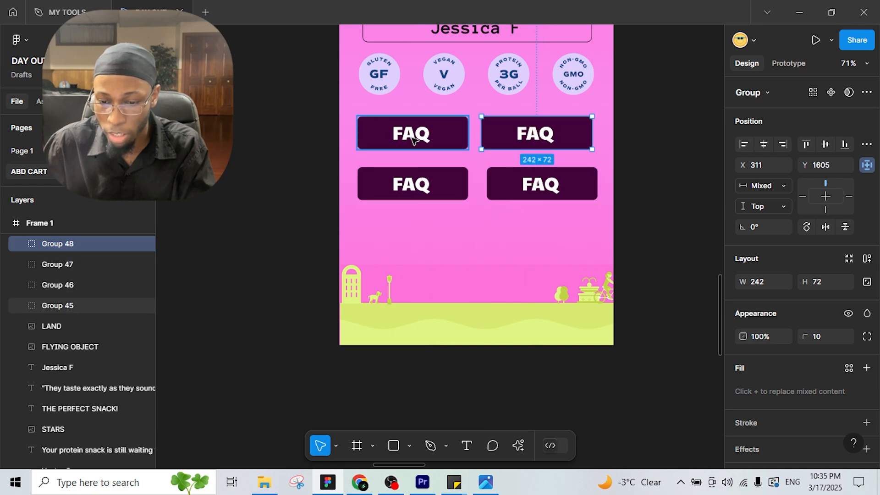
{"action": "scroll", "coordinate": [410, 137], "scroll_direction": "left", "scroll_amount": 10}
{"action": "scroll", "coordinate": [308, 197], "scroll_direction": "down", "scroll_amount": 3, "text": "ctrl"}
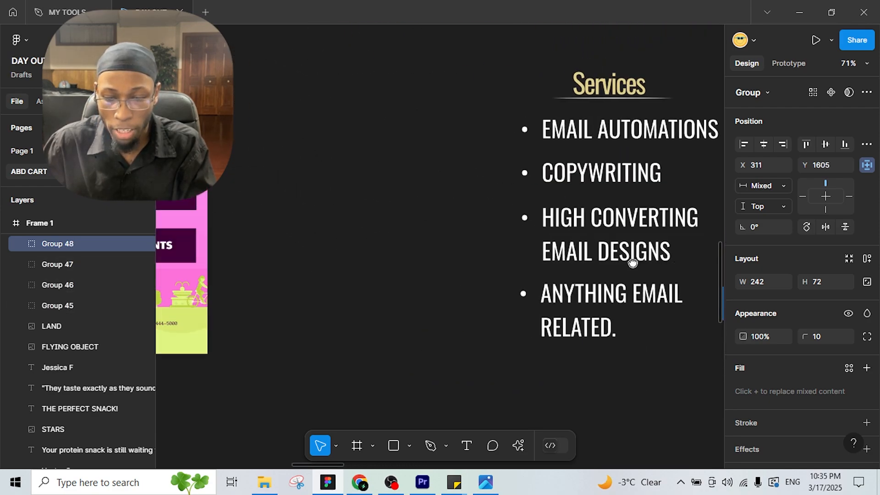
{"action": "scroll", "coordinate": [331, 223], "scroll_direction": "left", "scroll_amount": 3}
{"action": "scroll", "coordinate": [411, 204], "scroll_direction": "right", "scroll_amount": 1}
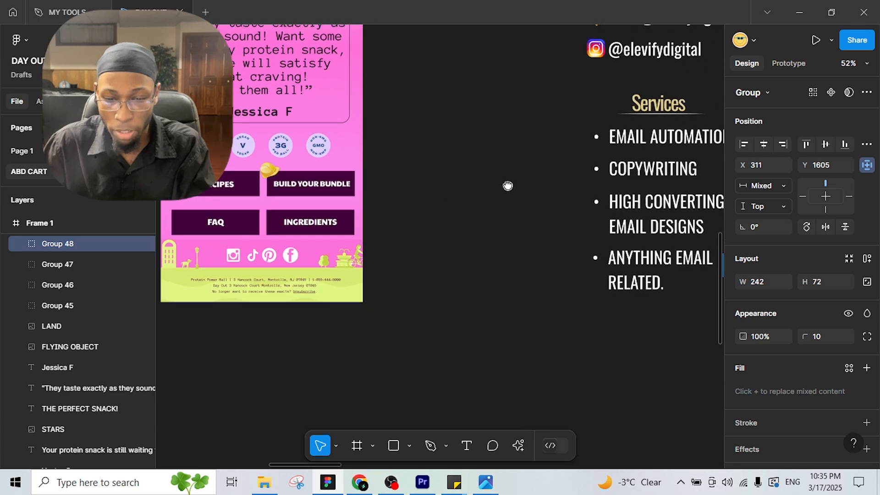
{"action": "scroll", "coordinate": [507, 185], "scroll_direction": "right", "scroll_amount": 8}
{"action": "scroll", "coordinate": [454, 179], "scroll_direction": "right", "scroll_amount": 7}
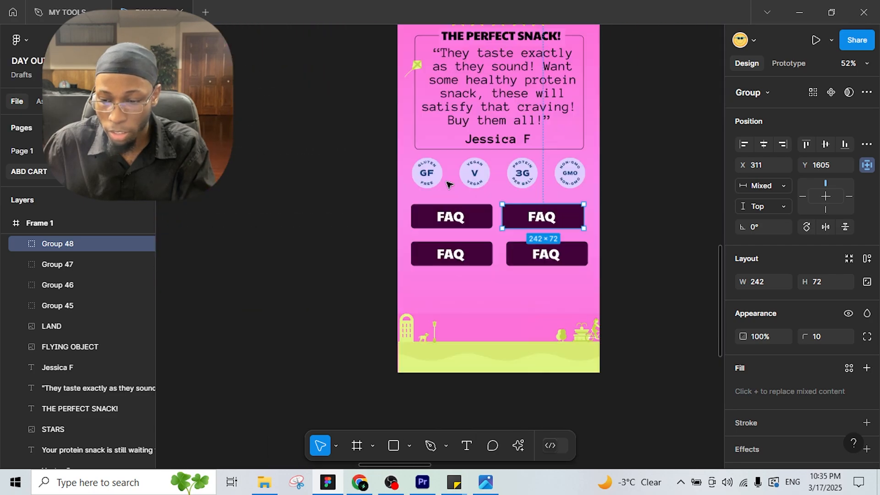
Step: Relabel the top-left button RECIPES, widening its text onto one line
{"action": "left_click", "coordinate": [450, 222]}
{"action": "scroll", "coordinate": [451, 218], "scroll_direction": "up", "scroll_amount": 5, "text": "ctrl"}
{"action": "double_click", "coordinate": [452, 214]}
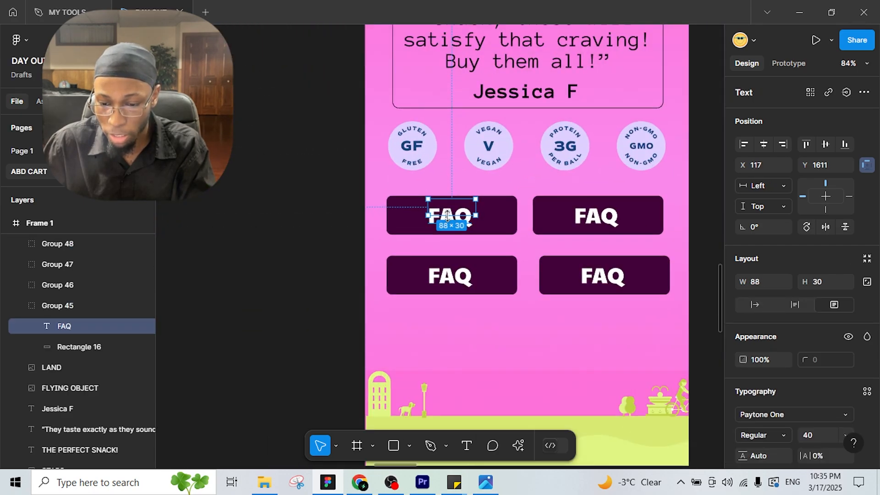
{"action": "double_click", "coordinate": [448, 215]}
{"action": "type", "text": "R"}
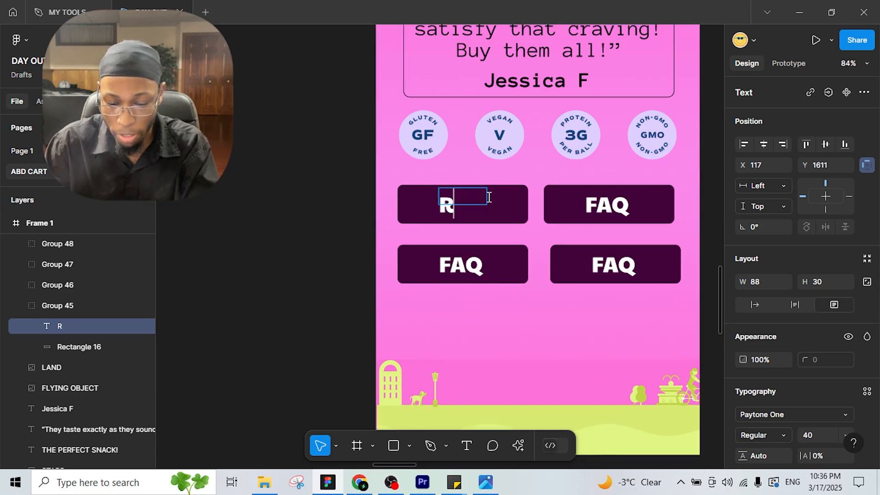
{"action": "type", "text": "ECIPES"}
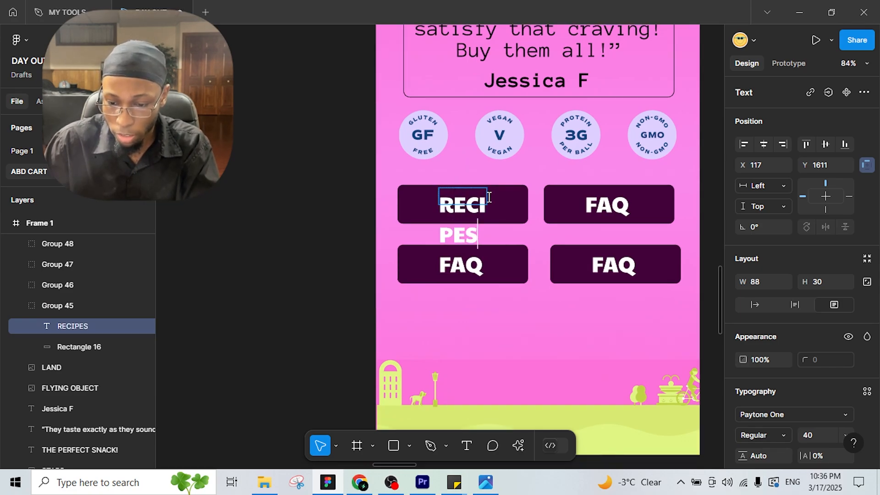
{"action": "key", "text": "Escape"}
{"action": "left_click_drag", "start_coordinate": [489, 194], "coordinate": [467, 199]}
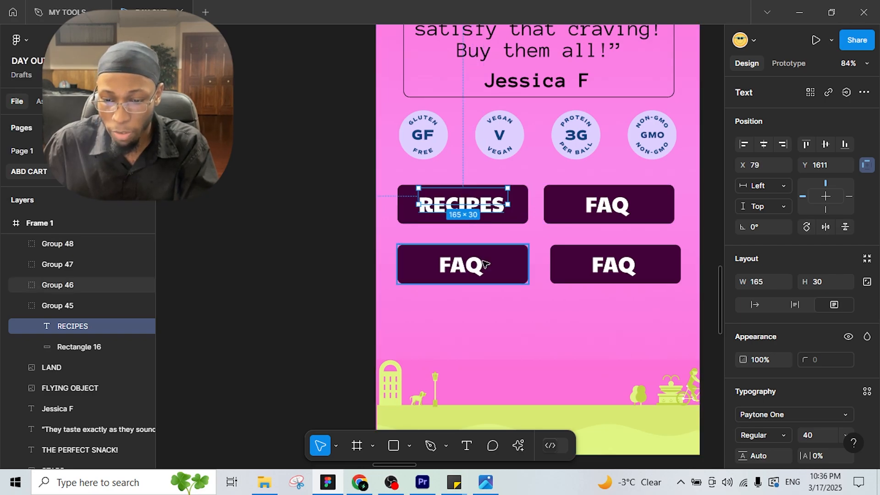
Step: Align the top-right button and relabel it BUILD YOUR BUNDLE at size 20 on one line
{"action": "left_click", "coordinate": [646, 203]}
{"action": "left_click_drag", "start_coordinate": [645, 203], "coordinate": [633, 204]}
{"action": "double_click", "coordinate": [626, 204]}
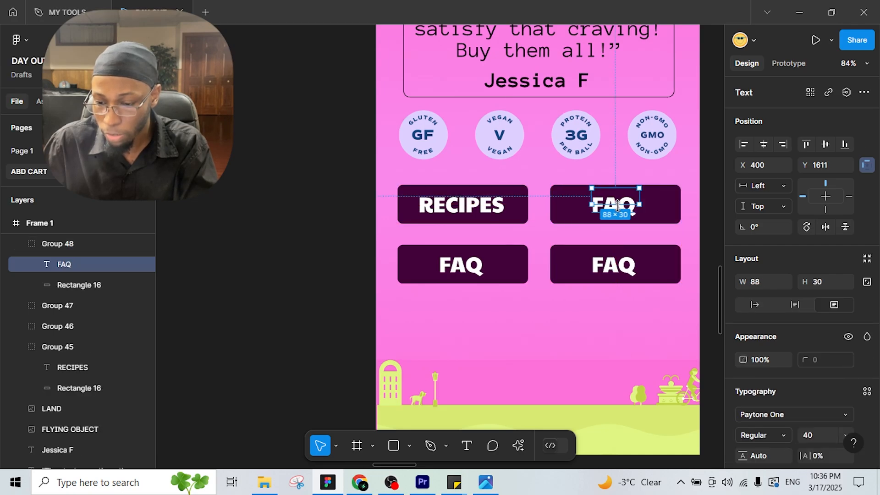
{"action": "double_click", "coordinate": [618, 201]}
{"action": "type", "text": "BUI"}
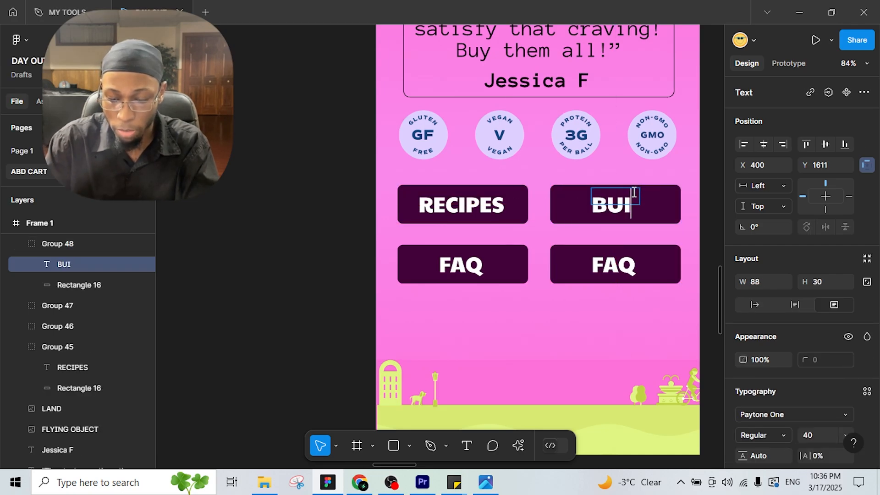
{"action": "type", "text": "LD YOUR BUNDLE"}
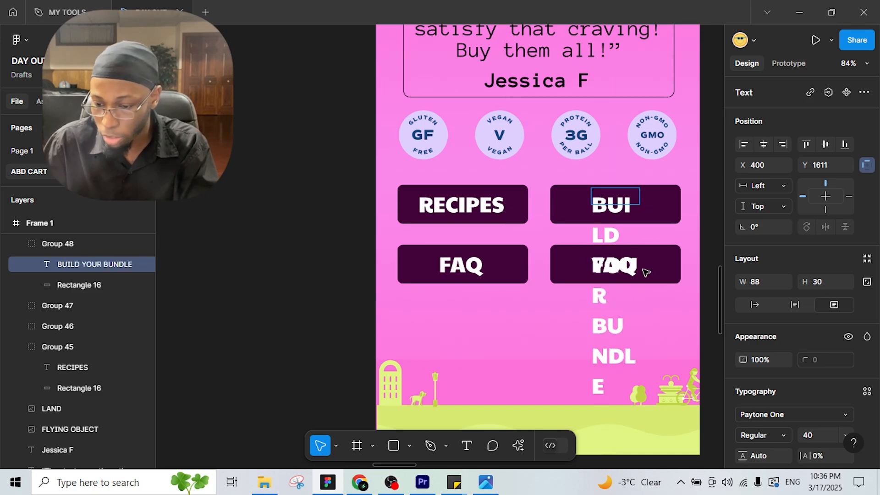
{"action": "key", "text": "Escape"}
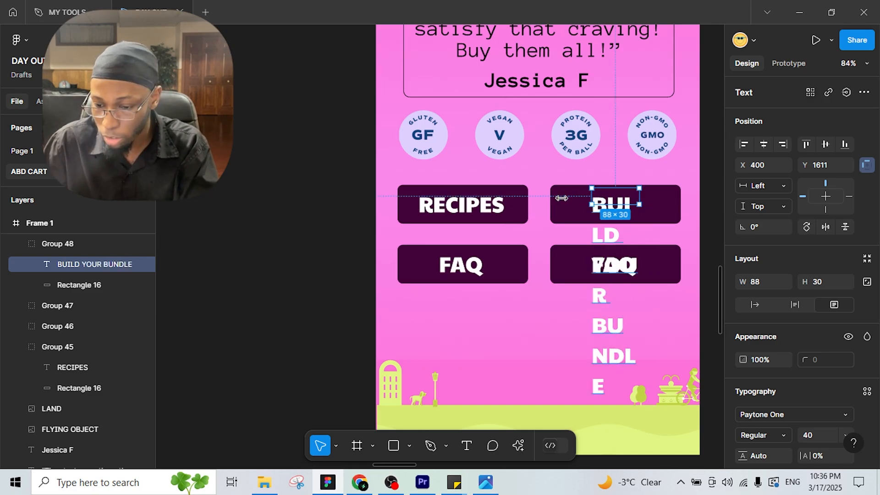
{"action": "left_click_drag", "start_coordinate": [562, 198], "coordinate": [562, 198]}
{"action": "left_click_drag", "start_coordinate": [661, 198], "coordinate": [675, 199]}
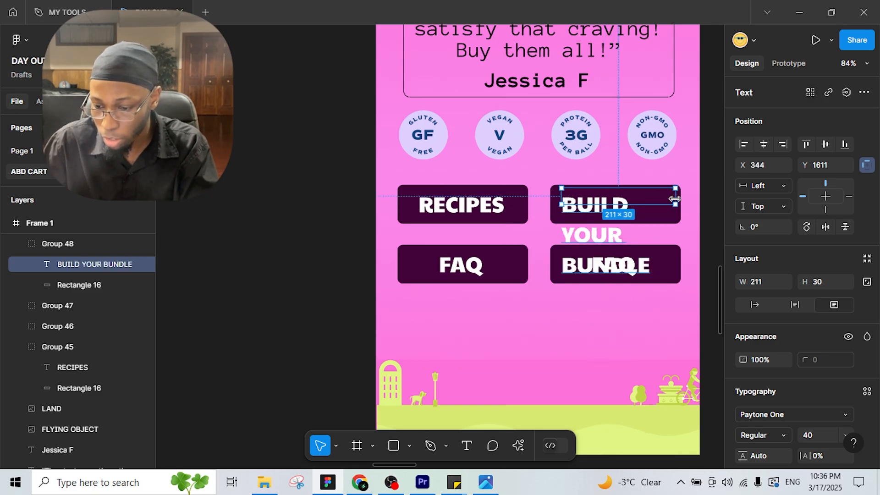
{"action": "left_click", "coordinate": [845, 434]}
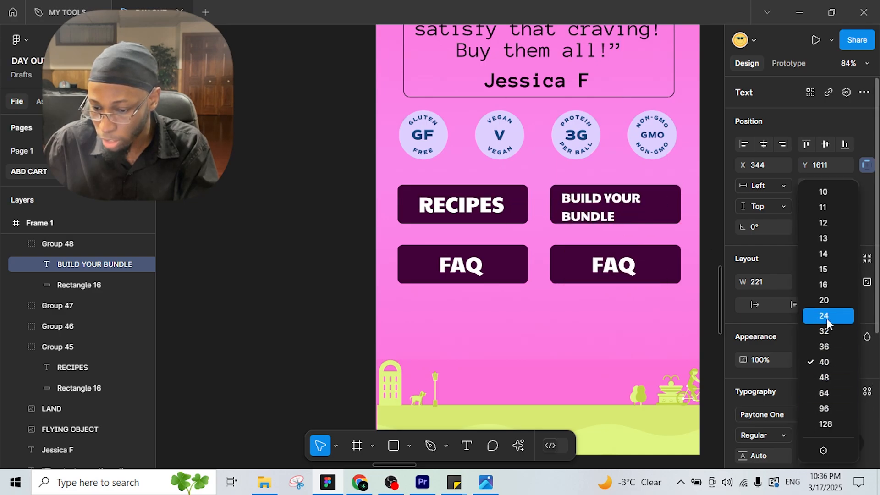
{"action": "left_click", "coordinate": [824, 300]}
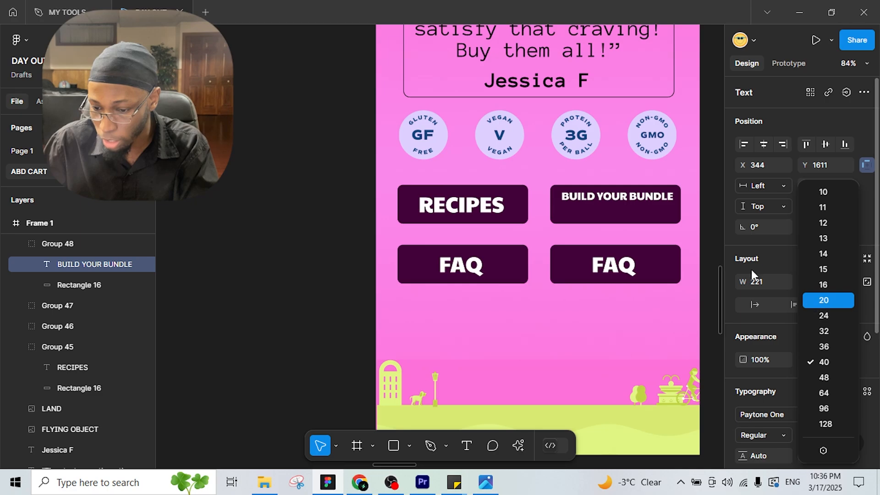
{"action": "left_click", "coordinate": [614, 266]}
{"action": "scroll", "coordinate": [648, 132], "scroll_direction": "down", "scroll_amount": 5}
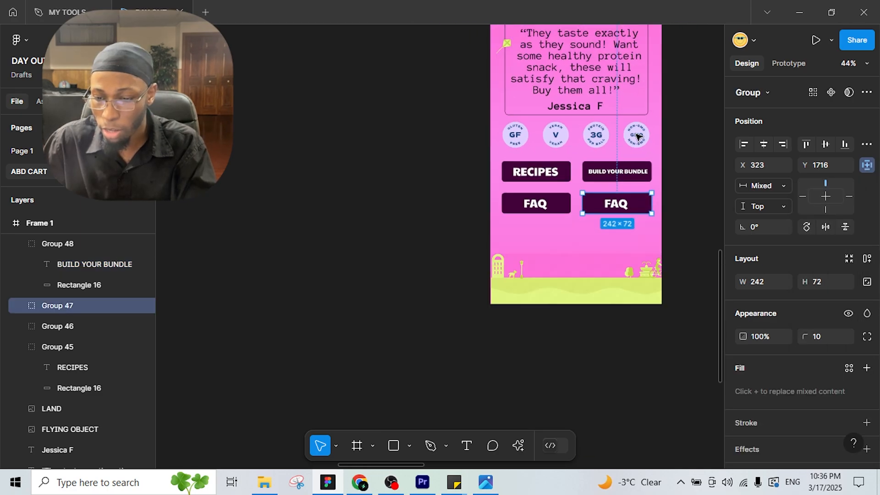
Step: Shrink the helmet to 88×87, perch it on BUILD YOUR BUNDLE's top-left corner, and tilt it 24°
{"action": "scroll", "coordinate": [614, 236], "scroll_direction": "up", "scroll_amount": 8}
{"action": "scroll", "coordinate": [625, 326], "scroll_direction": "up", "scroll_amount": 5}
{"action": "scroll", "coordinate": [572, 253], "scroll_direction": "right", "scroll_amount": 3}
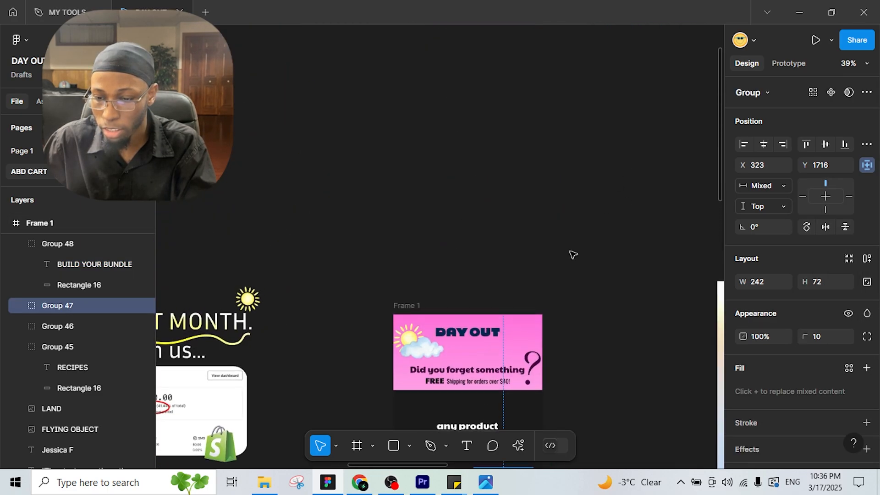
{"action": "left_click", "coordinate": [425, 158]}
{"action": "left_click_drag", "start_coordinate": [452, 275], "coordinate": [499, 110]}
{"action": "scroll", "coordinate": [505, 110], "scroll_direction": "down", "scroll_amount": 3}
{"action": "left_click_drag", "start_coordinate": [472, 33], "coordinate": [472, 413]}
{"action": "left_click_drag", "start_coordinate": [562, 240], "coordinate": [657, 83]}
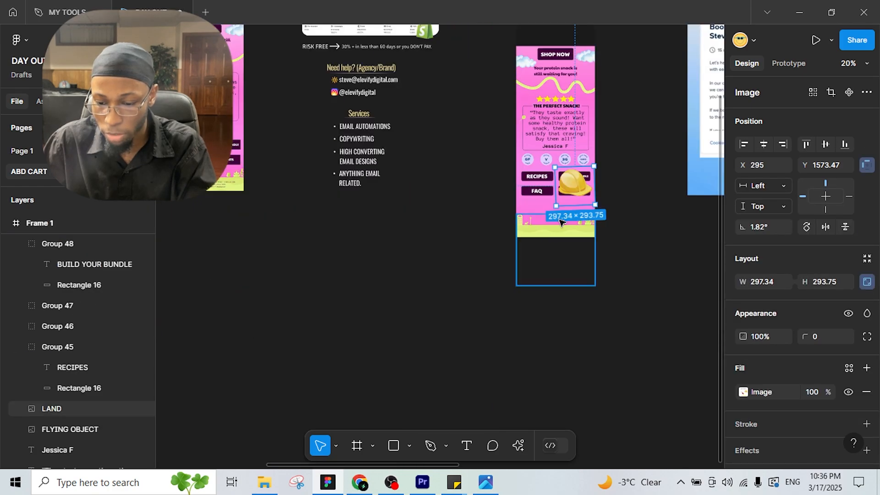
{"action": "scroll", "coordinate": [595, 184], "scroll_direction": "up", "scroll_amount": 7}
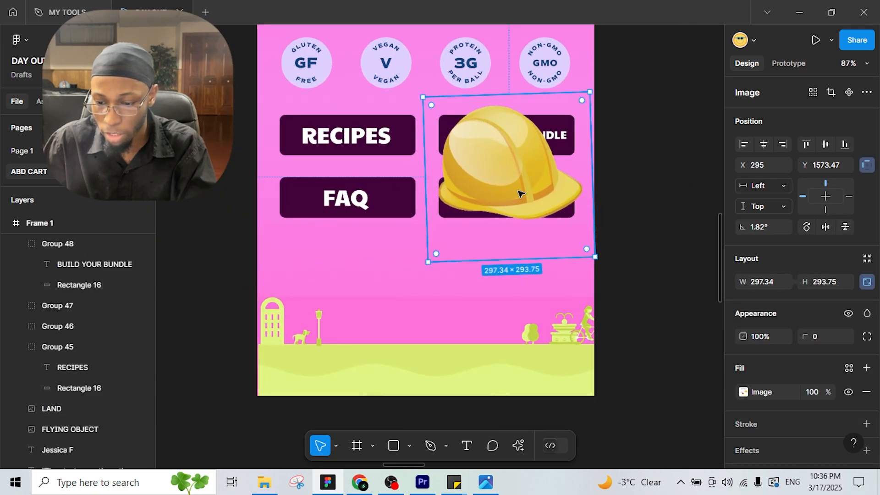
{"action": "left_click_drag", "start_coordinate": [518, 191], "coordinate": [452, 119]}
{"action": "left_click_drag", "start_coordinate": [492, 160], "coordinate": [444, 114]}
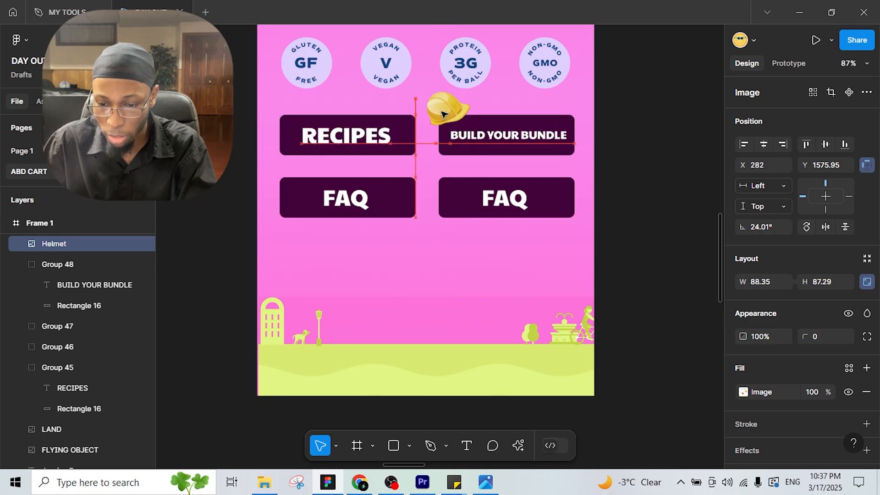
{"action": "left_click_drag", "start_coordinate": [480, 155], "coordinate": [480, 155]}
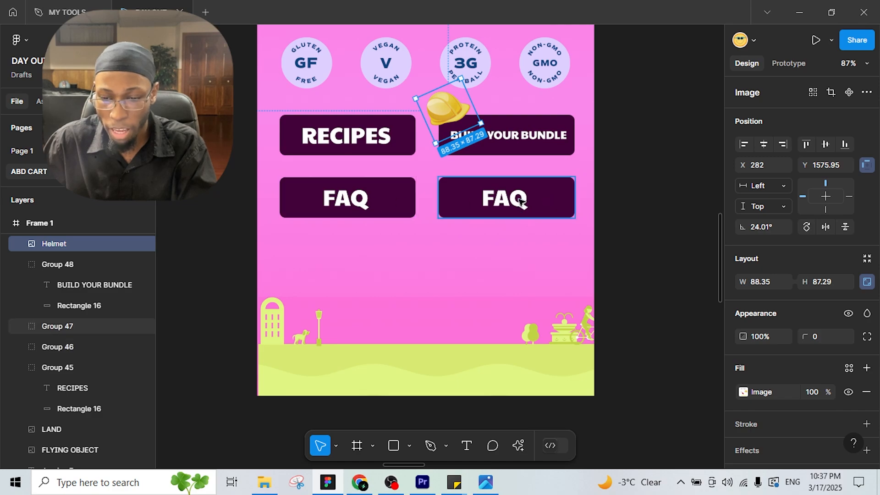
Step: Change the lower-right FAQ label to INGREDIENTS with font size 30
{"action": "left_click", "coordinate": [500, 202]}
{"action": "left_click", "coordinate": [500, 200]}
{"action": "double_click", "coordinate": [501, 201]}
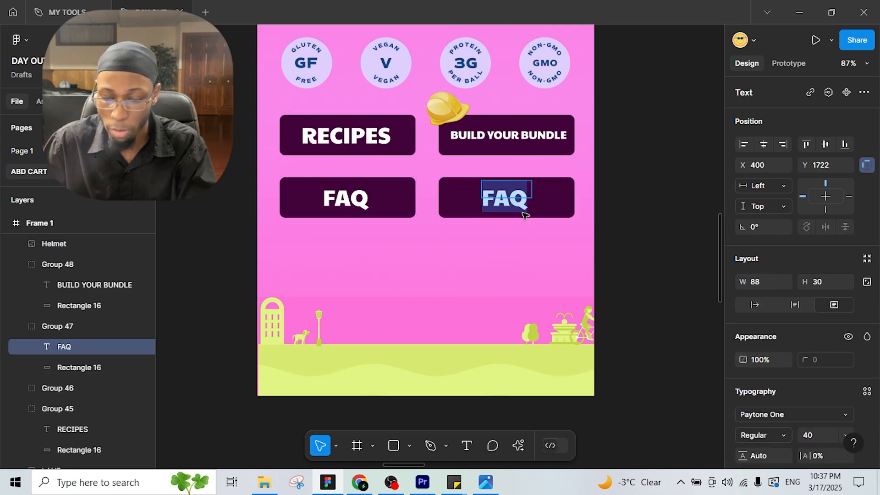
{"action": "type", "text": "INGREDIENTS"}
{"action": "key", "text": "Escape"}
{"action": "left_click", "coordinate": [818, 435]}
{"action": "type", "text": "3"}
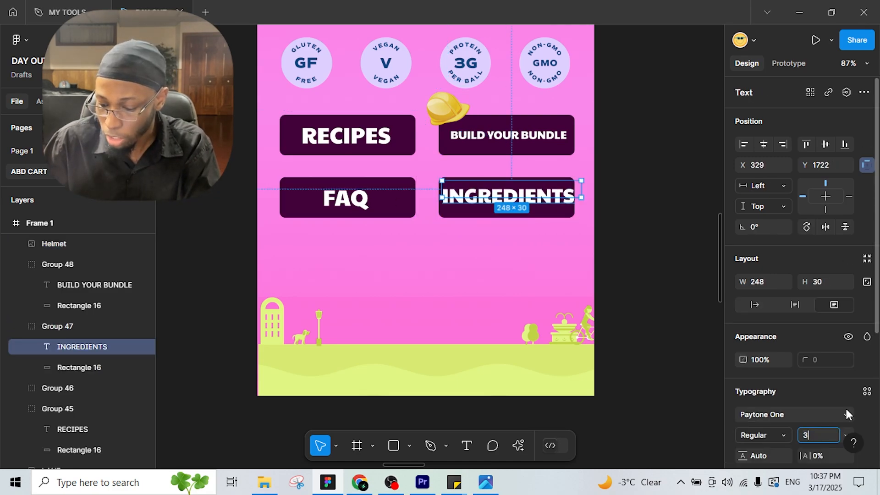
{"action": "type", "text": "0"}
{"action": "key", "text": "Return"}
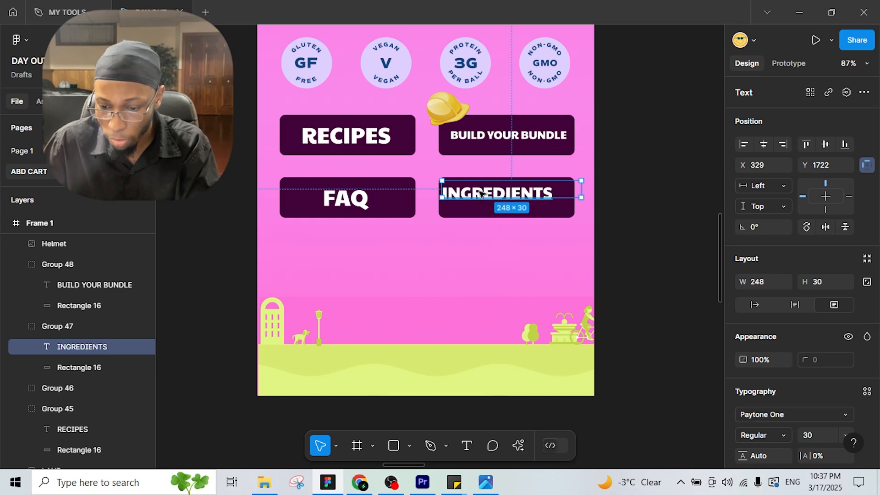
Step: Centre the INGREDIENTS text within its button
{"action": "left_click_drag", "start_coordinate": [481, 193], "coordinate": [491, 199]}
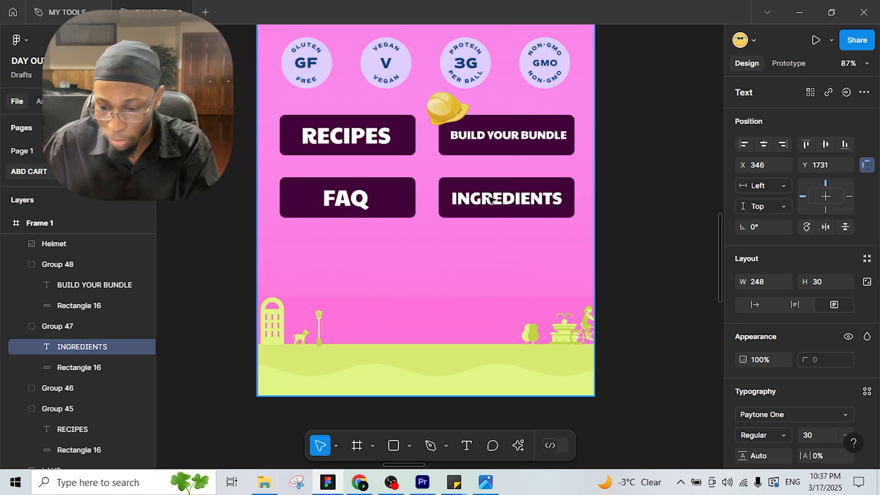
{"action": "left_click", "coordinate": [609, 275]}
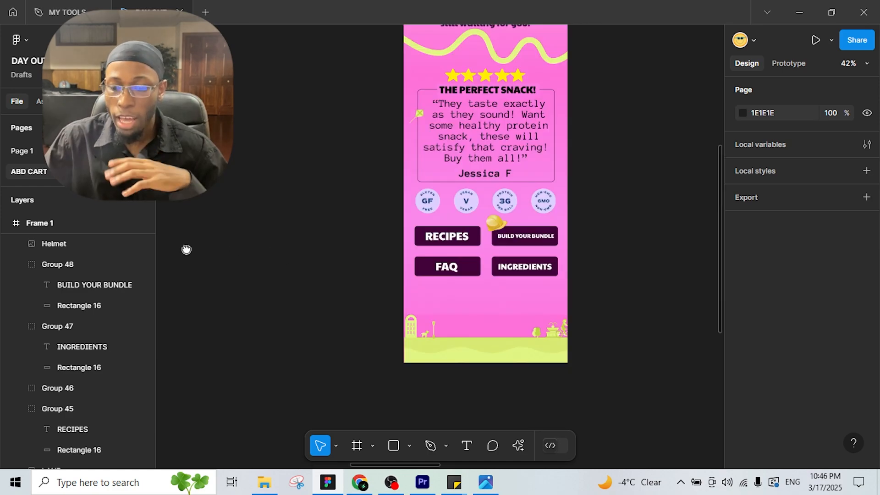
{"action": "scroll", "coordinate": [422, 259], "scroll_direction": "right", "scroll_amount": 8}
{"action": "scroll", "coordinate": [337, 237], "scroll_direction": "left", "scroll_amount": 6}
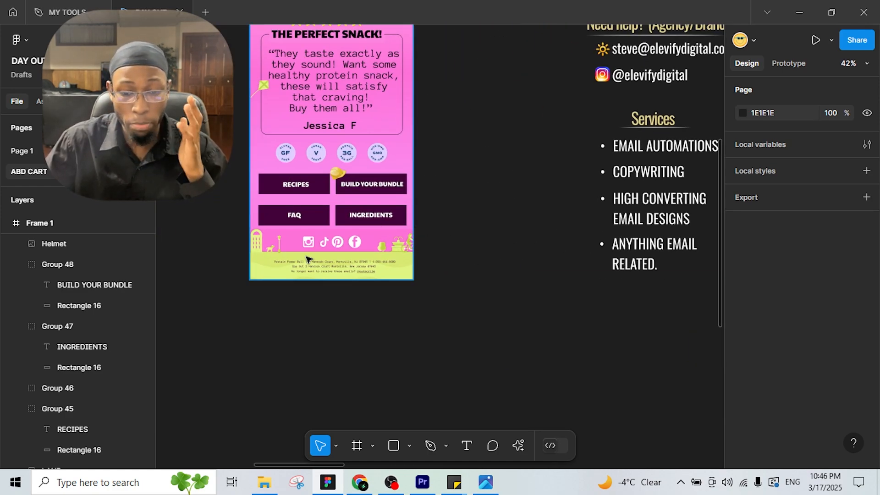
{"action": "scroll", "coordinate": [542, 300], "scroll_direction": "right", "scroll_amount": 5}
{"action": "scroll", "coordinate": [381, 287], "scroll_direction": "left", "scroll_amount": 5}
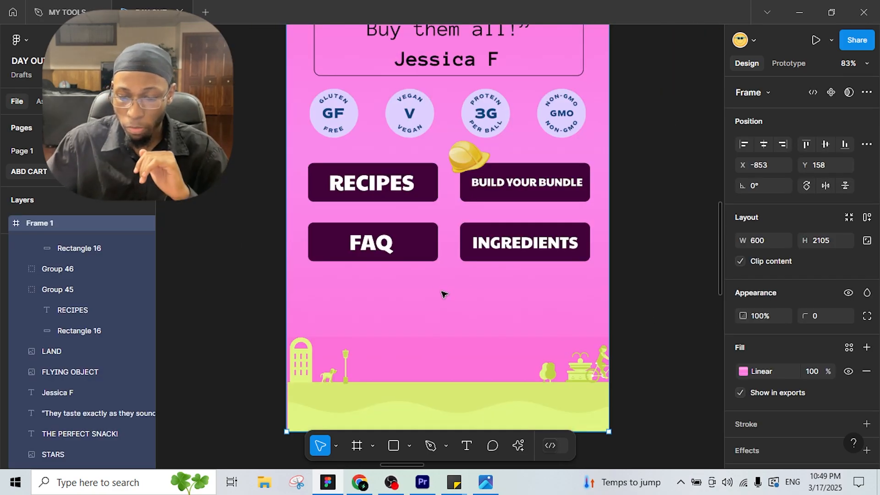
Step: Paste the Instagram, TikTok, Pinterest and Facebook icons centred, raise the LAND image, and trim Frame 1 to 1969 high
{"action": "right_click", "coordinate": [412, 299]}
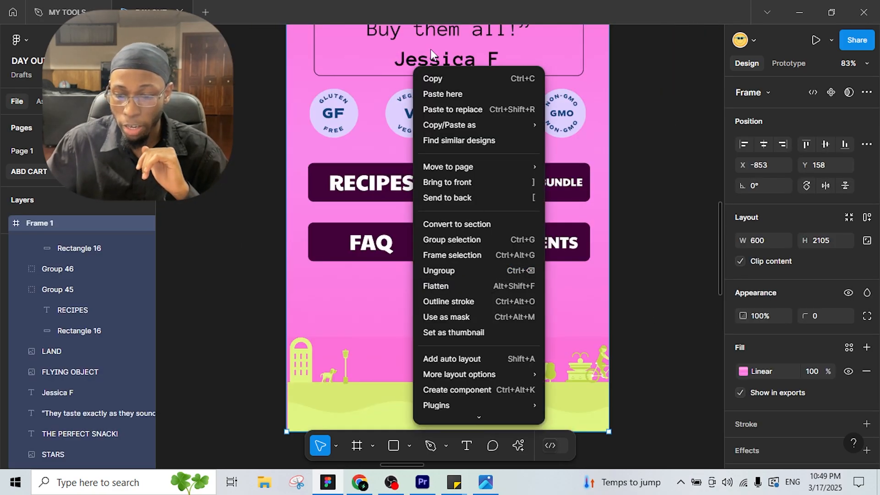
{"action": "left_click", "coordinate": [462, 97]}
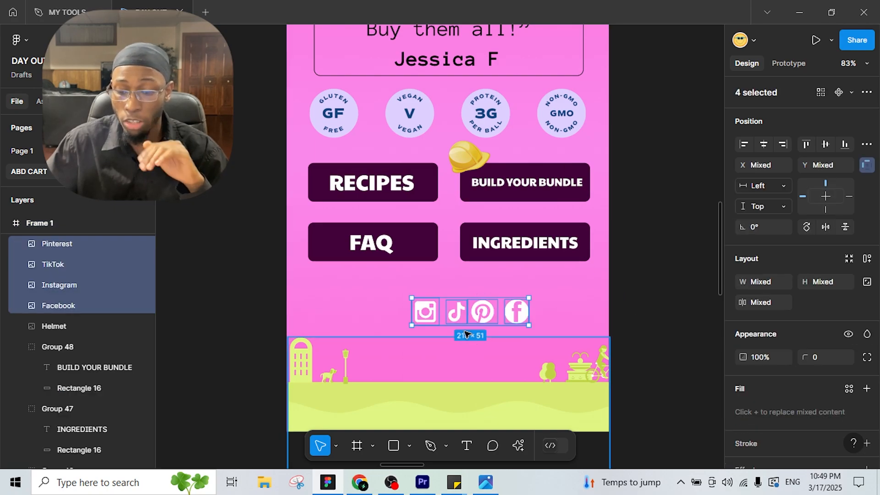
{"action": "left_click_drag", "start_coordinate": [480, 314], "coordinate": [460, 300]}
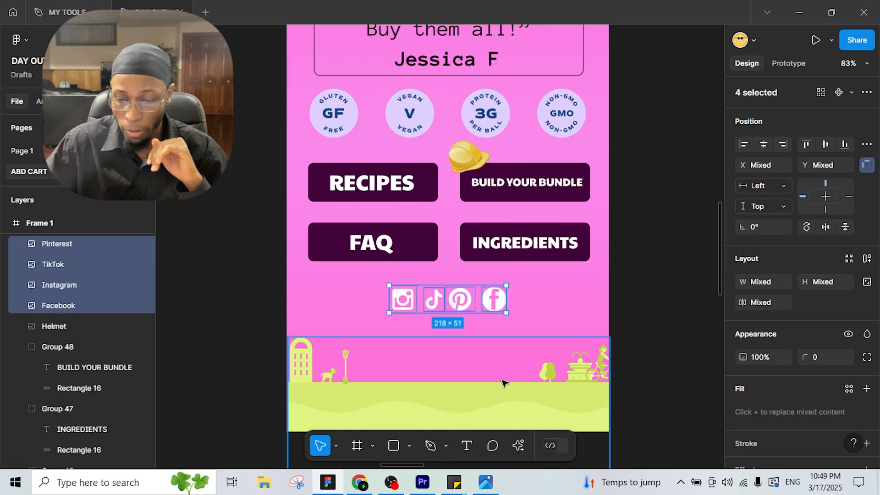
{"action": "left_click_drag", "start_coordinate": [504, 380], "coordinate": [502, 325]}
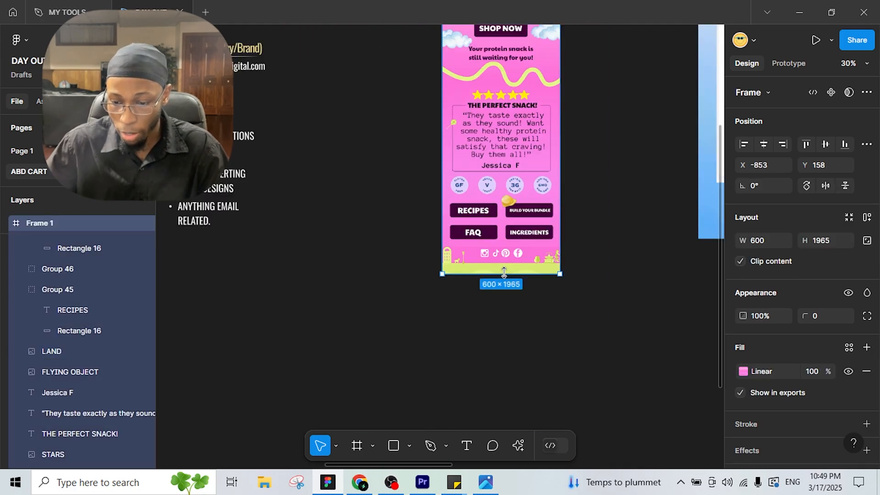
{"action": "left_click_drag", "start_coordinate": [504, 275], "coordinate": [510, 279]}
{"action": "left_click", "coordinate": [594, 174]}
{"action": "scroll", "coordinate": [592, 220], "scroll_direction": "up", "scroll_amount": 3}
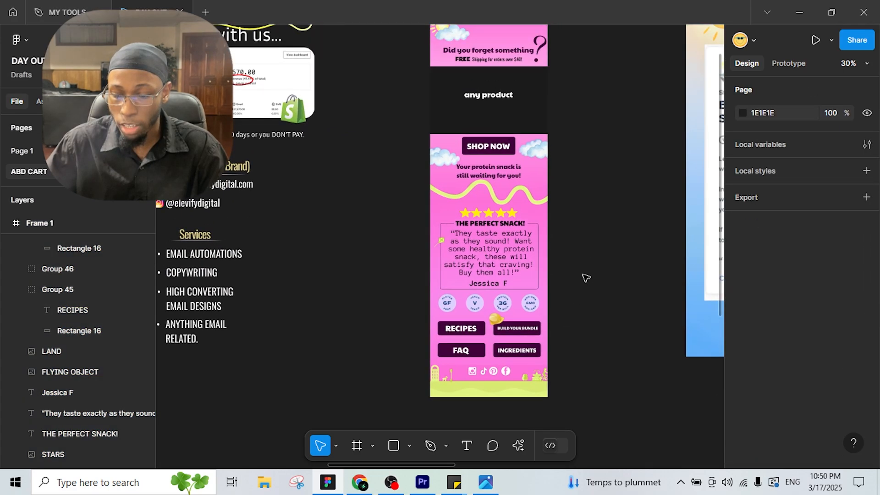
{"action": "scroll", "coordinate": [573, 222], "scroll_direction": "up", "scroll_amount": 3}
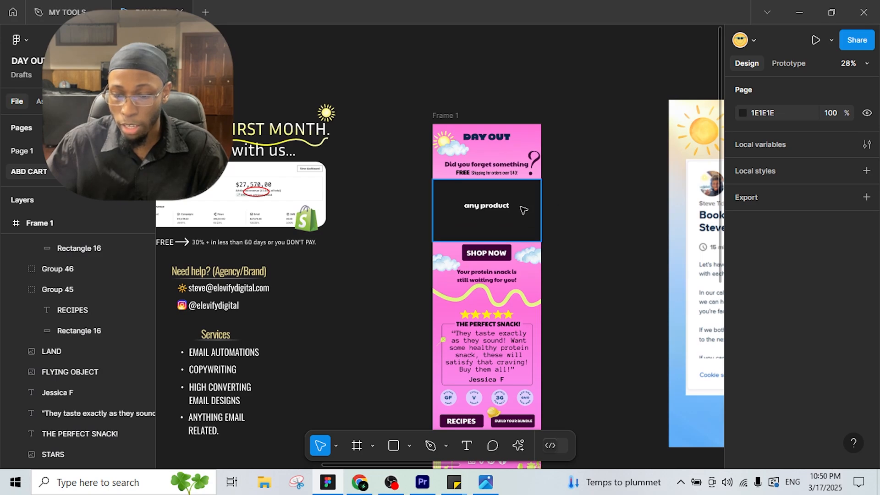
{"action": "scroll", "coordinate": [545, 239], "scroll_direction": "down", "scroll_amount": 2}
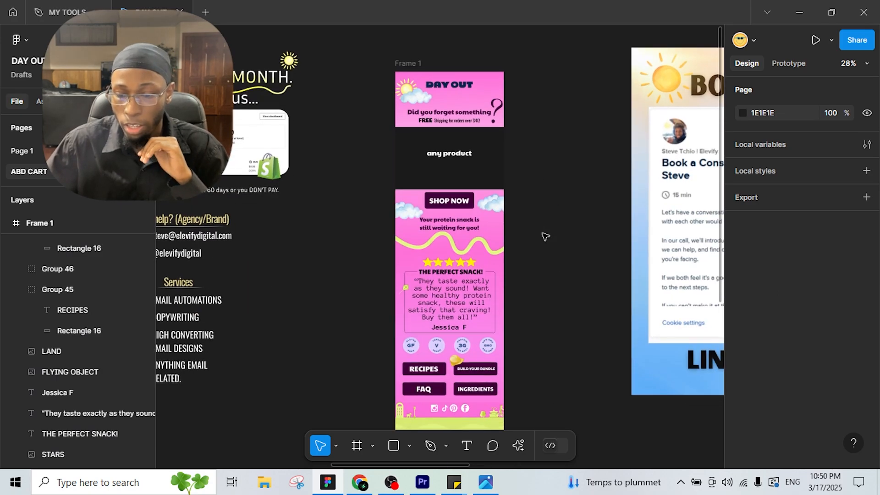
{"action": "scroll", "coordinate": [560, 281], "scroll_direction": "down", "scroll_amount": 2}
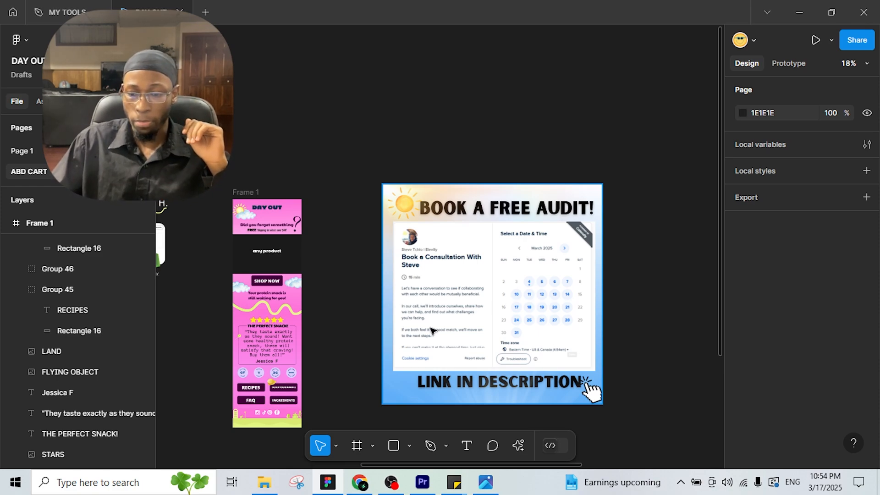
{"action": "scroll", "coordinate": [568, 308], "scroll_direction": "up", "scroll_amount": 3}
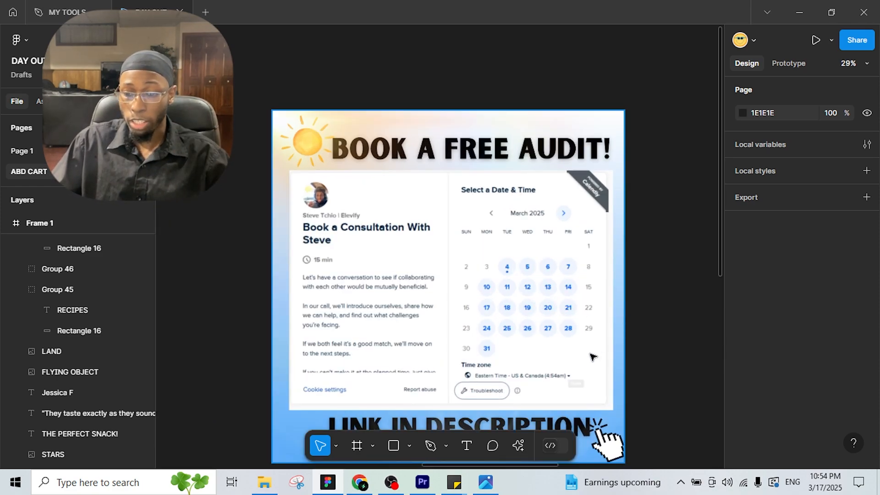
{"action": "scroll", "coordinate": [587, 321], "scroll_direction": "down", "scroll_amount": 2}
{"action": "scroll", "coordinate": [406, 306], "scroll_direction": "down", "scroll_amount": 4}
{"action": "scroll", "coordinate": [669, 263], "scroll_direction": "left", "scroll_amount": 6}
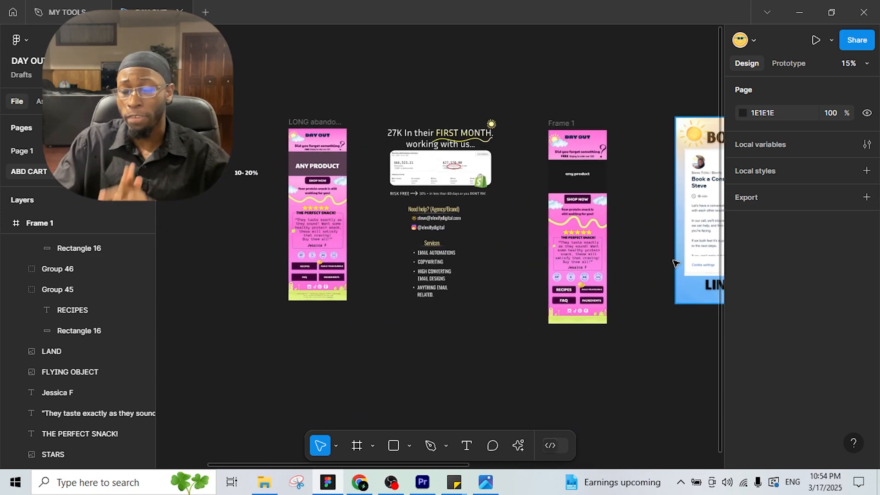
{"action": "scroll", "coordinate": [500, 287], "scroll_direction": "up", "scroll_amount": 4}
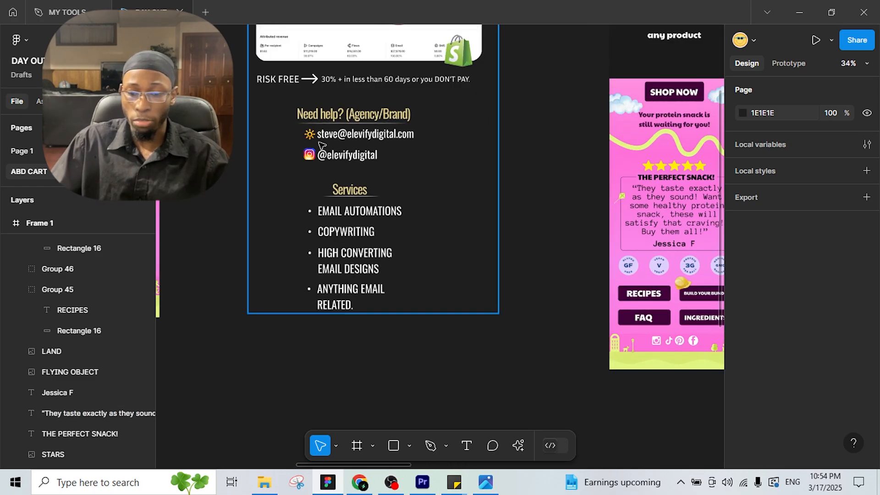
{"action": "scroll", "coordinate": [439, 250], "scroll_direction": "left", "scroll_amount": 1}
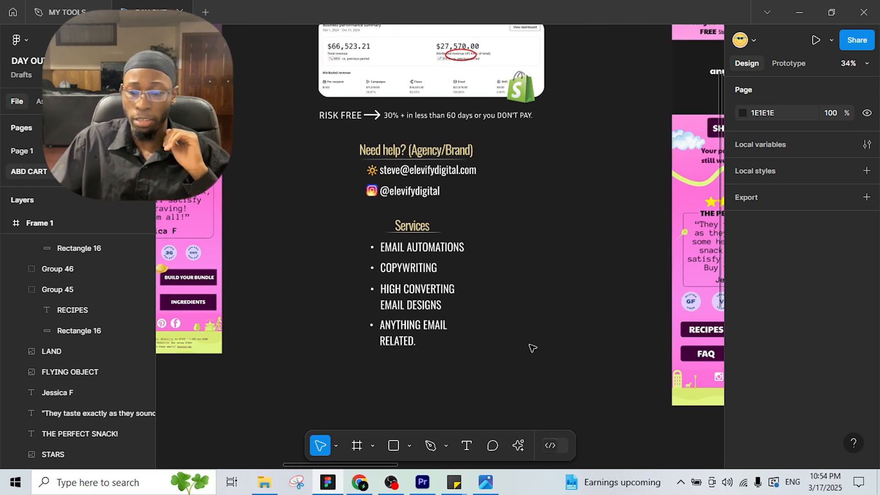
{"action": "scroll", "coordinate": [528, 360], "scroll_direction": "right", "scroll_amount": 2}
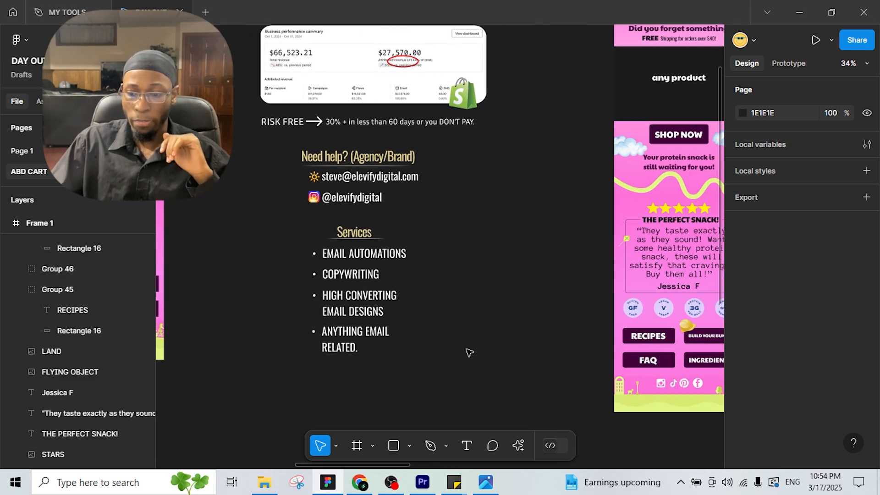
{"action": "scroll", "coordinate": [489, 338], "scroll_direction": "down", "scroll_amount": 3}
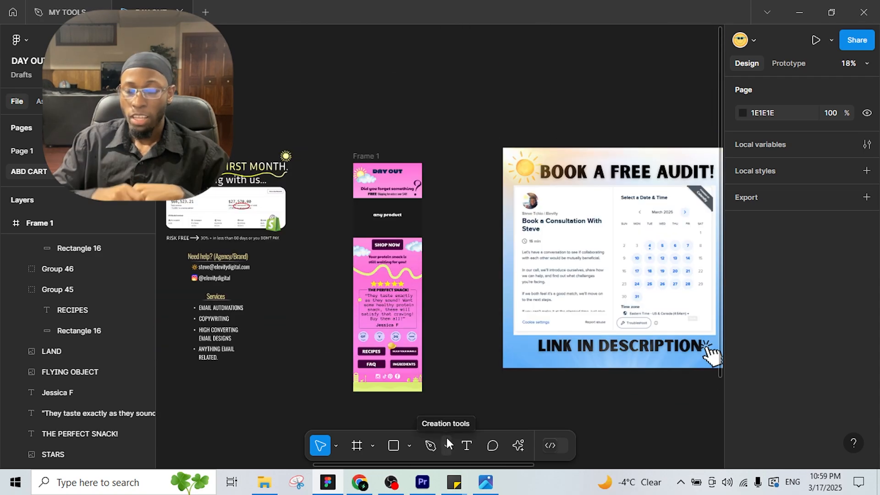